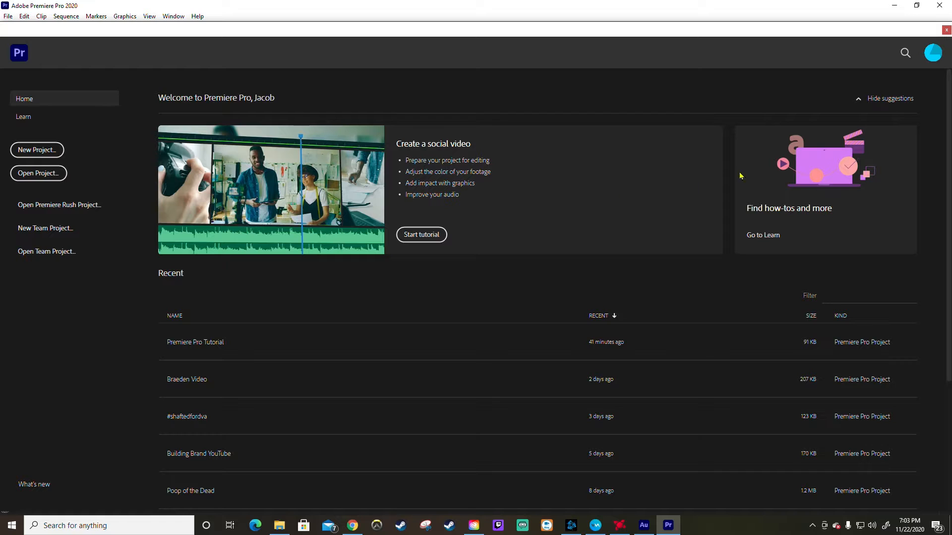
Step: Start a new project and name it "JSB Tutorial"
{"action": "left_click", "coordinate": [859, 100]}
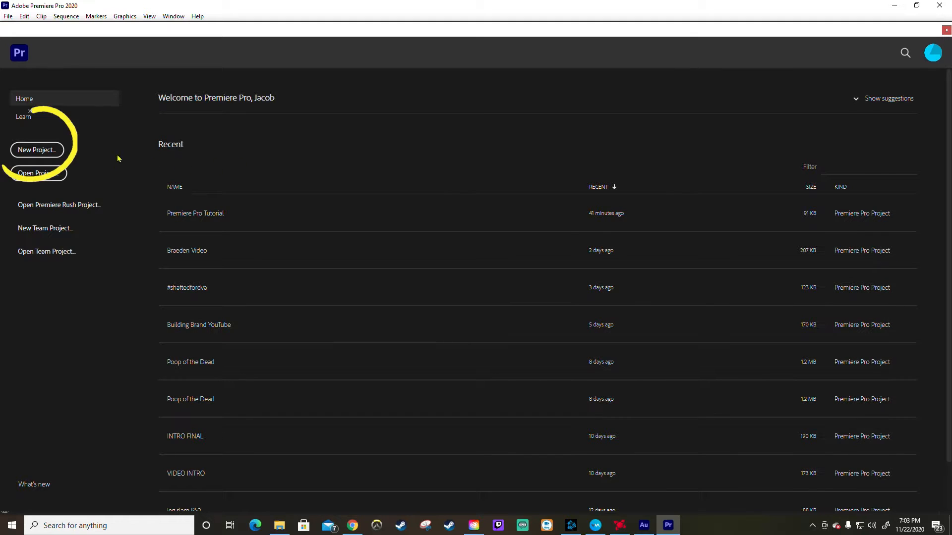
{"action": "left_click", "coordinate": [49, 151]}
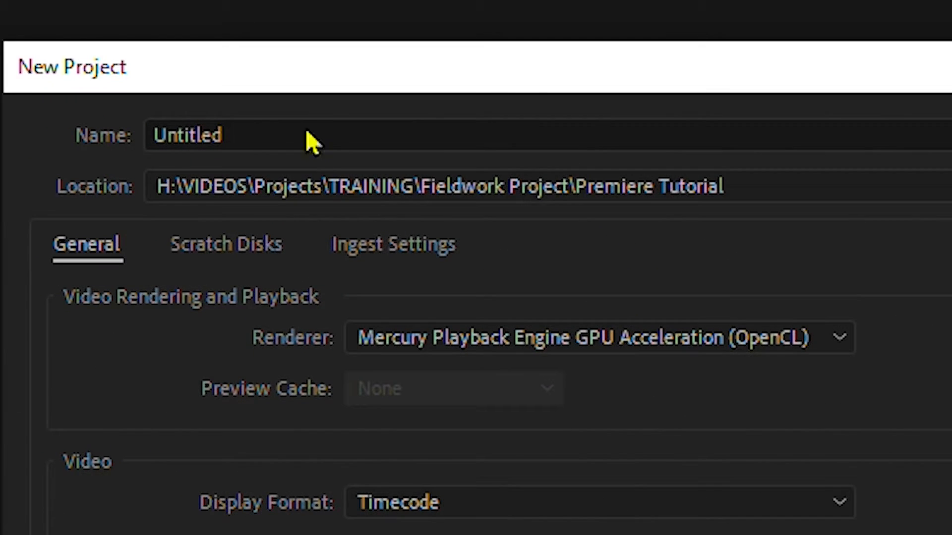
{"action": "left_click", "coordinate": [17, 39]}
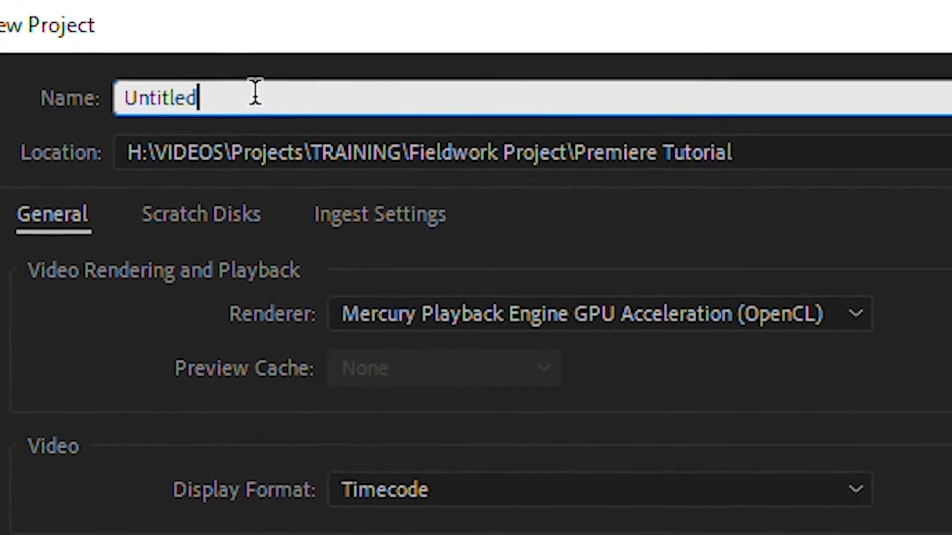
{"action": "left_click_drag", "start_coordinate": [255, 92], "coordinate": [67, 93]}
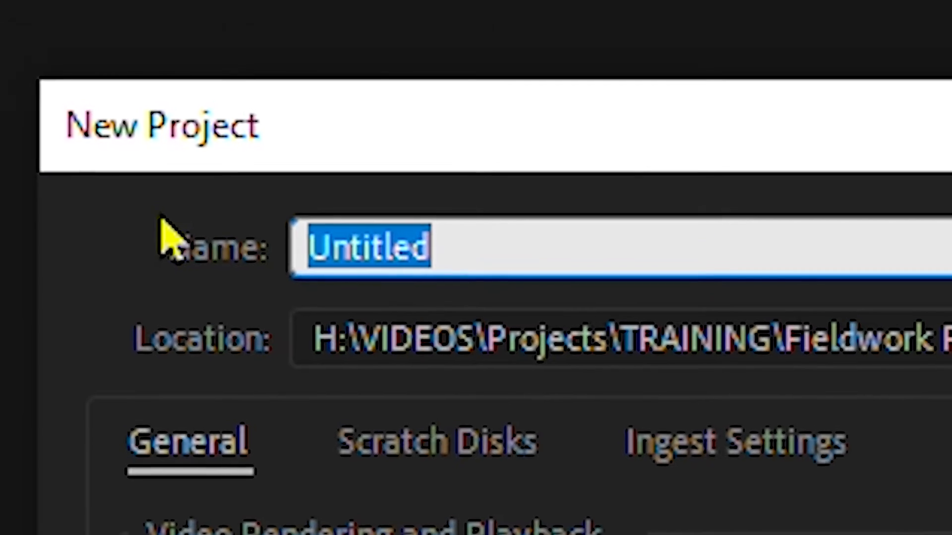
{"action": "type", "text": "JSB TutoriaL"}
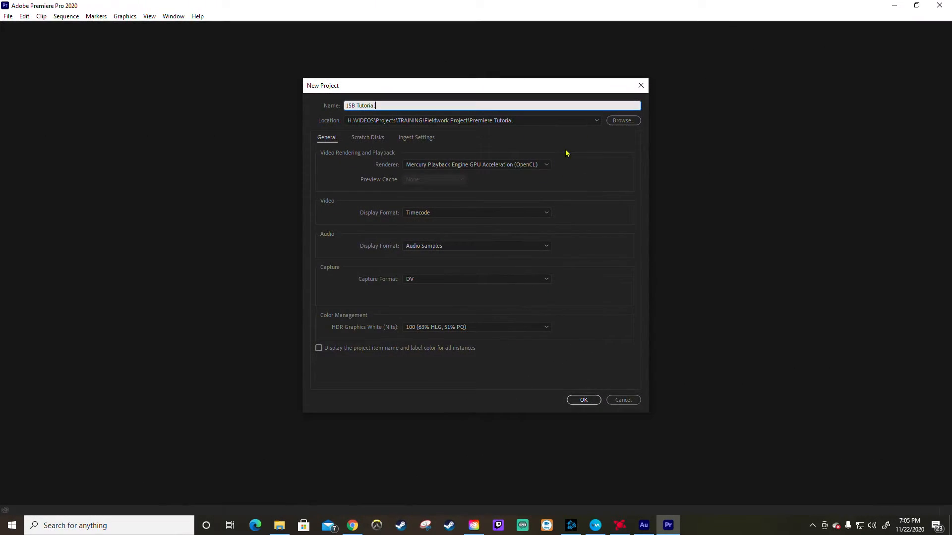
{"action": "left_click", "coordinate": [917, 159]}
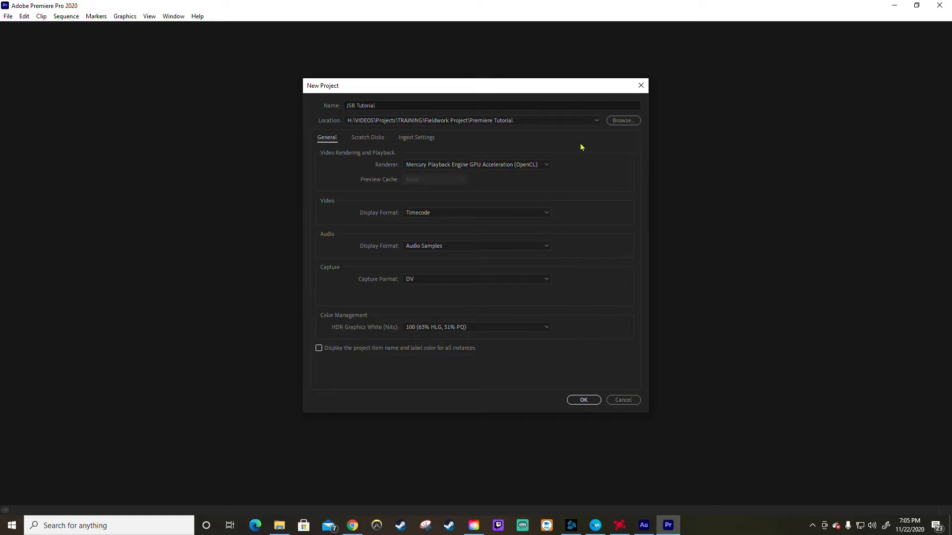
Step: Set the project location to the Fieldwork Project folder inside TRAINING and create the project
{"action": "left_click", "coordinate": [623, 120]}
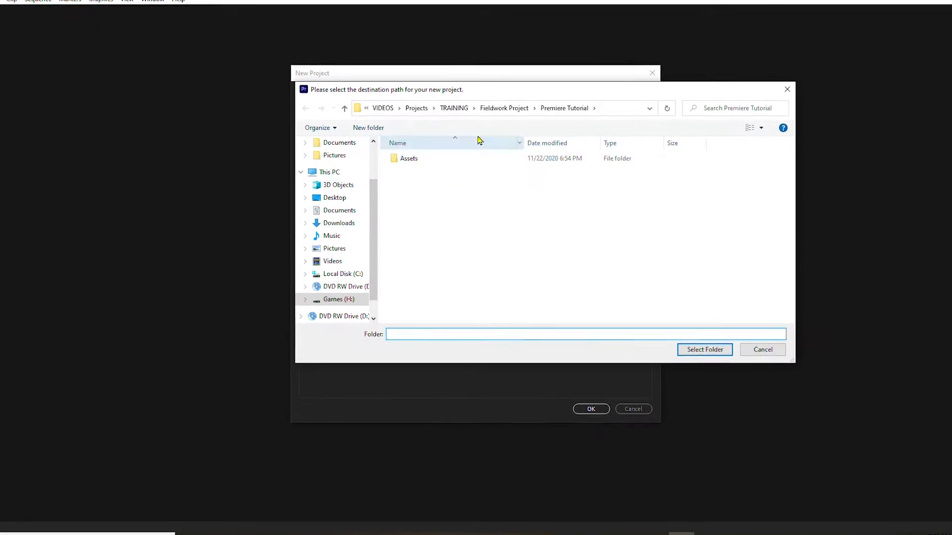
{"action": "left_click", "coordinate": [504, 108]}
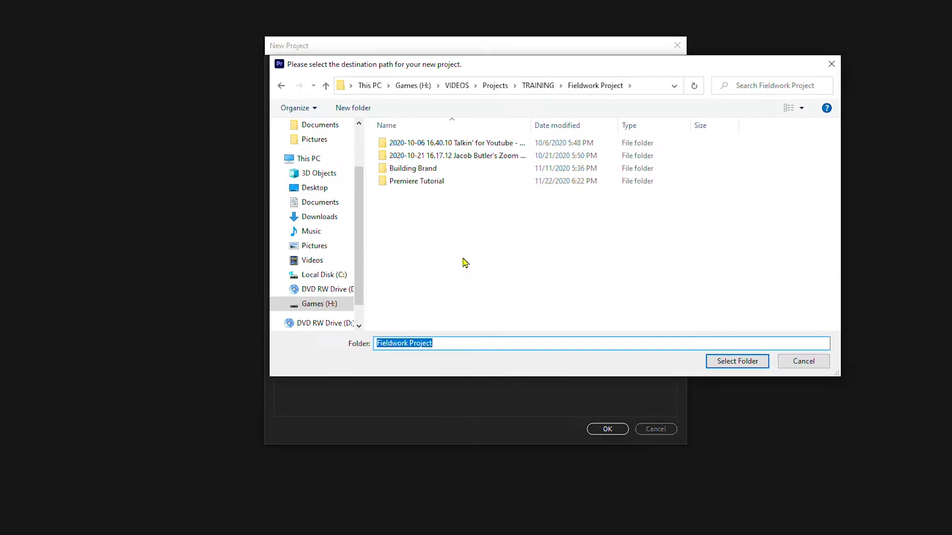
{"action": "key", "text": "Return"}
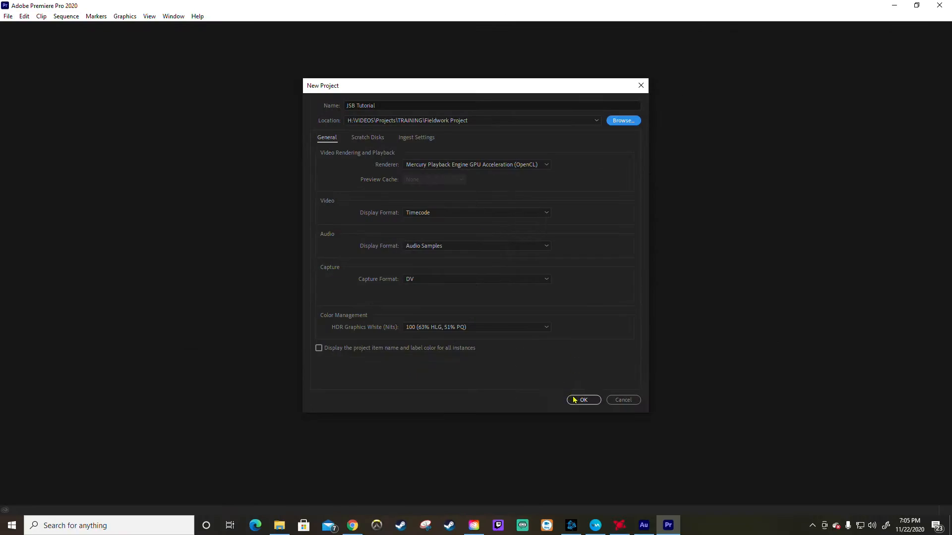
{"action": "left_click", "coordinate": [574, 400]}
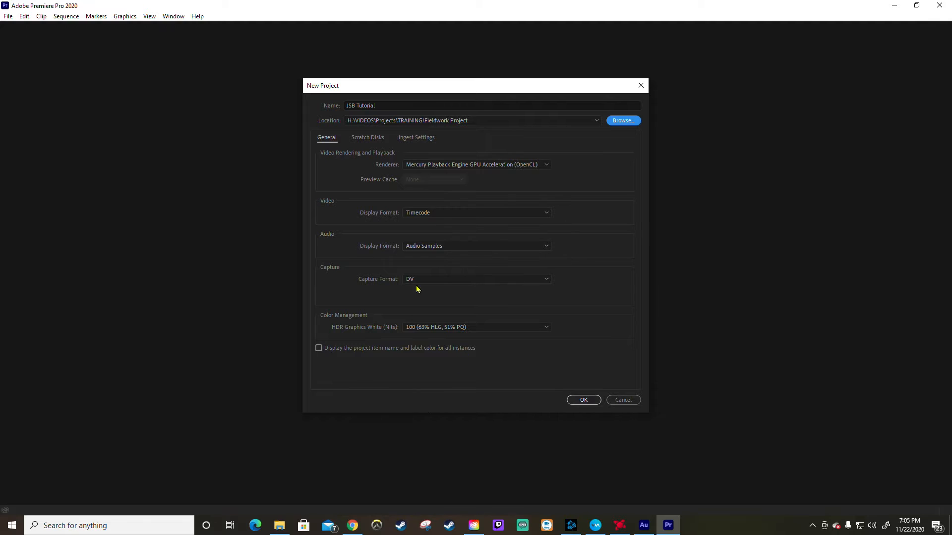
{"action": "left_click", "coordinate": [584, 400]}
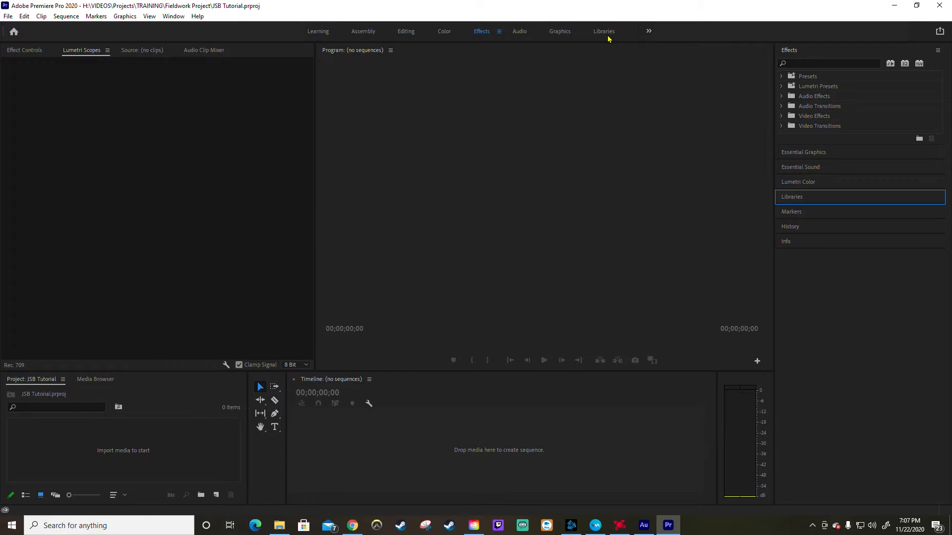
Step: In the Effects workspace, widen the panel group beside the Program monitor and show Effect Controls
{"action": "left_click", "coordinate": [483, 31]}
{"action": "left_click_drag", "start_coordinate": [364, 56], "coordinate": [383, 239]}
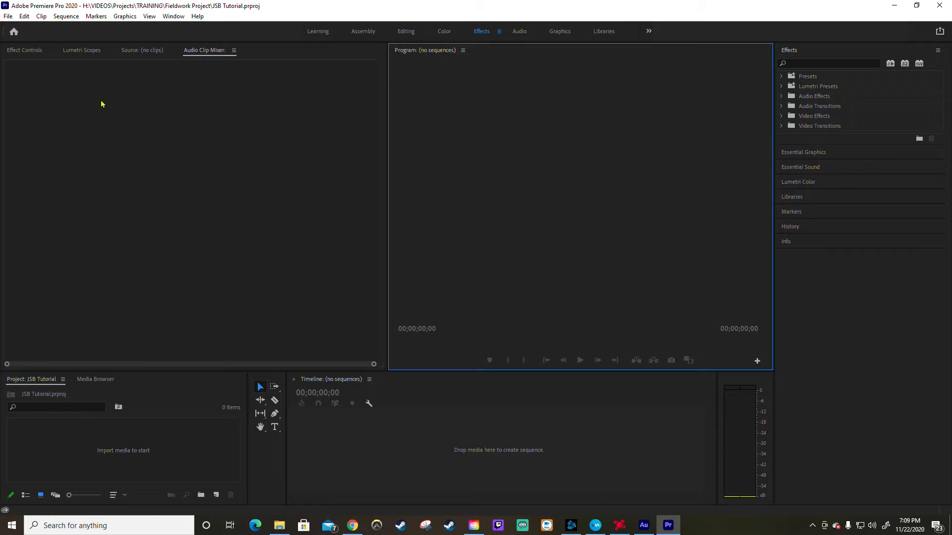
{"action": "left_click", "coordinate": [23, 51]}
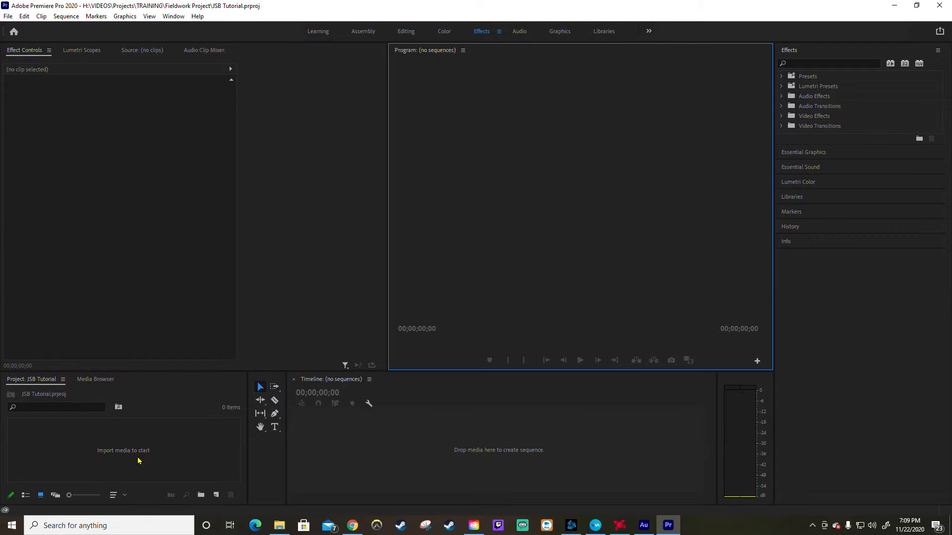
Step: Switch to File Explorer and import the Example Content folder from Assets into the JSB Tutorial project
{"action": "left_click", "coordinate": [278, 524]}
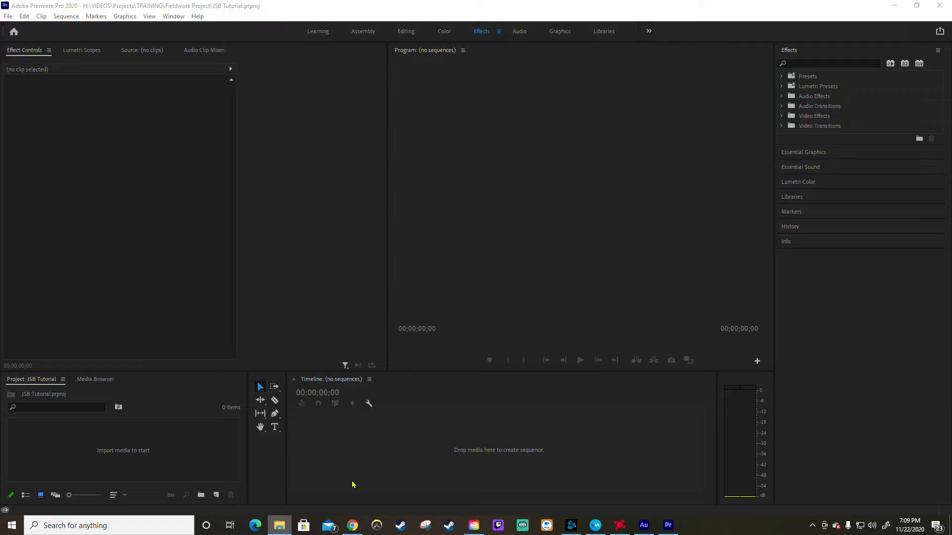
{"action": "left_click_drag", "start_coordinate": [951, 121], "coordinate": [627, 90]}
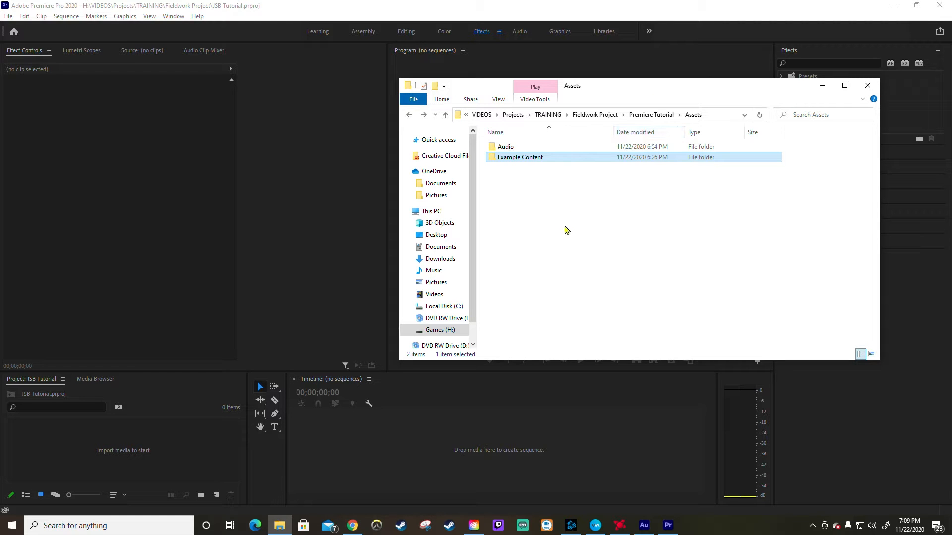
{"action": "left_click_drag", "start_coordinate": [693, 97], "coordinate": [686, 71]}
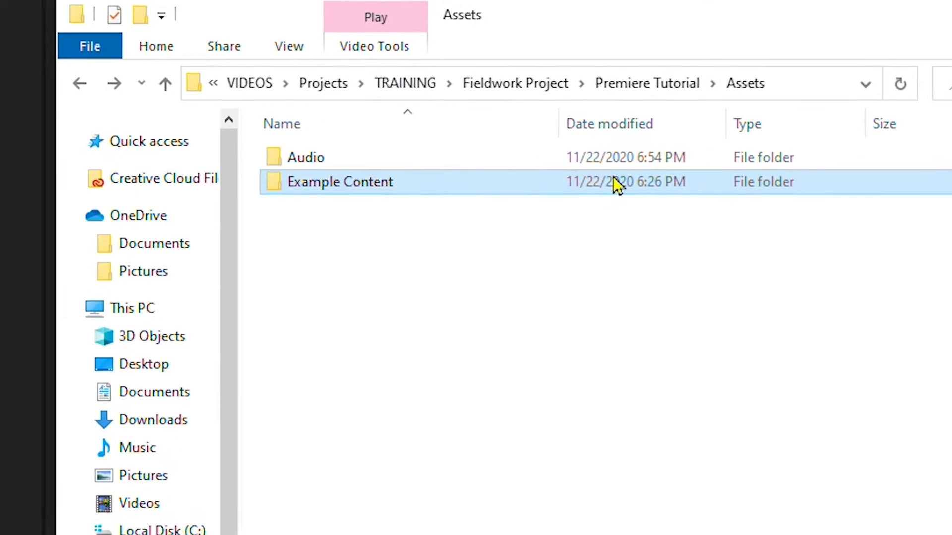
{"action": "mouse_move", "coordinate": [269, 198]}
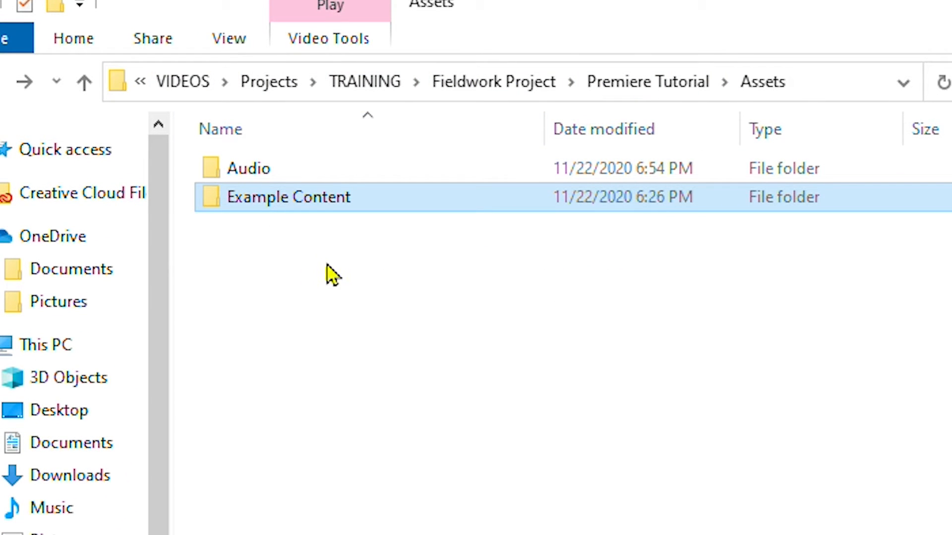
{"action": "left_click_drag", "start_coordinate": [330, 198], "coordinate": [72, 534]}
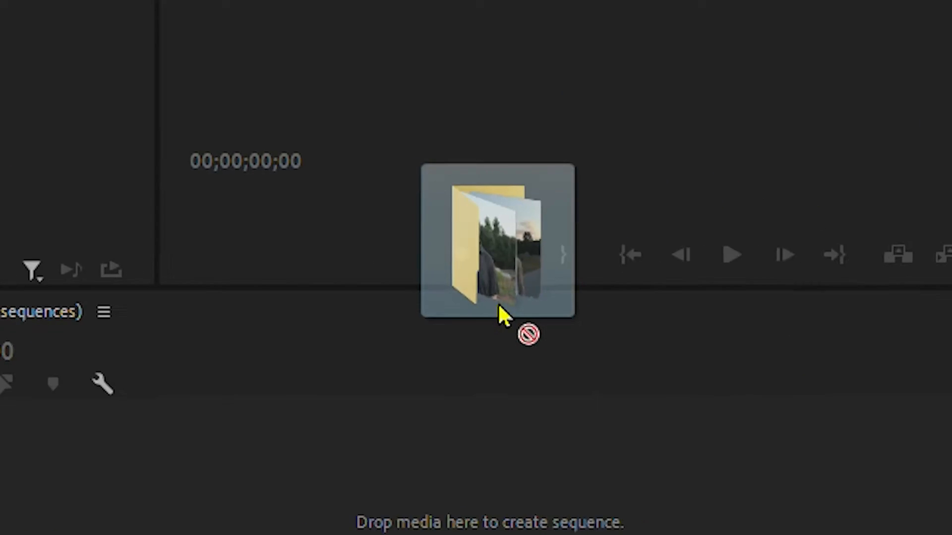
{"action": "left_click_drag", "start_coordinate": [498, 303], "coordinate": [133, 463]}
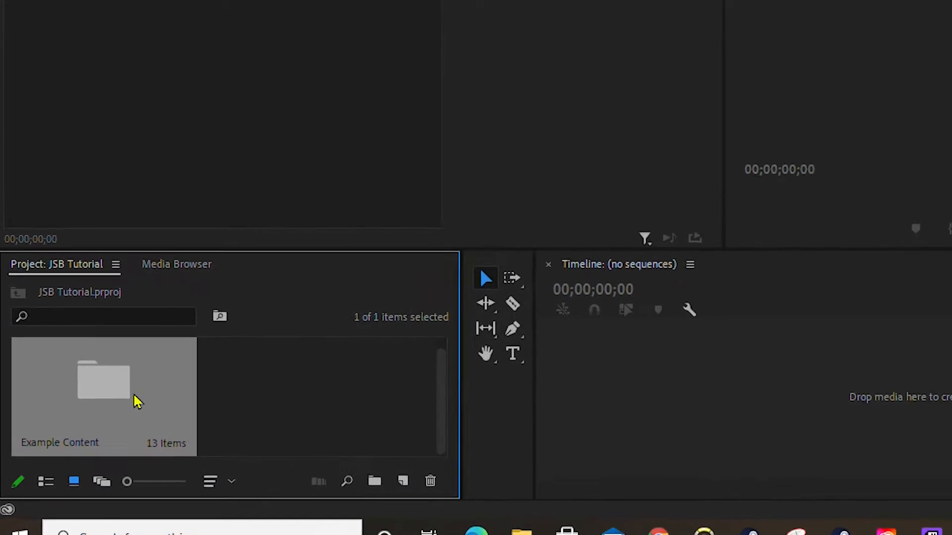
Step: Open the Example Content bin and preview the clips DLGV1833.MP4, DJI_0016.MP4 and DMYL0871.MP4 in the Source monitor
{"action": "double_click", "coordinate": [132, 399]}
{"action": "scroll", "coordinate": [280, 371], "scroll_direction": "down", "scroll_amount": 2}
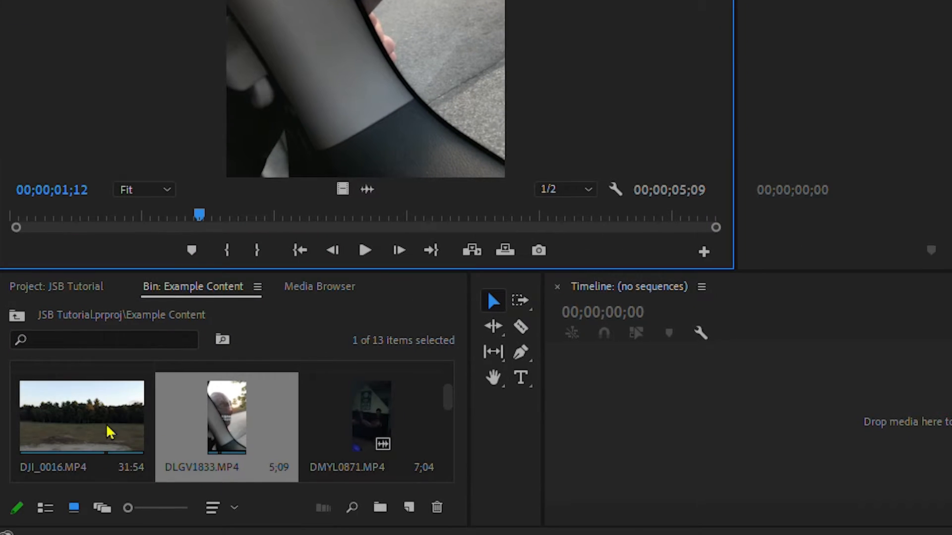
{"action": "double_click", "coordinate": [107, 427]}
{"action": "double_click", "coordinate": [359, 419]}
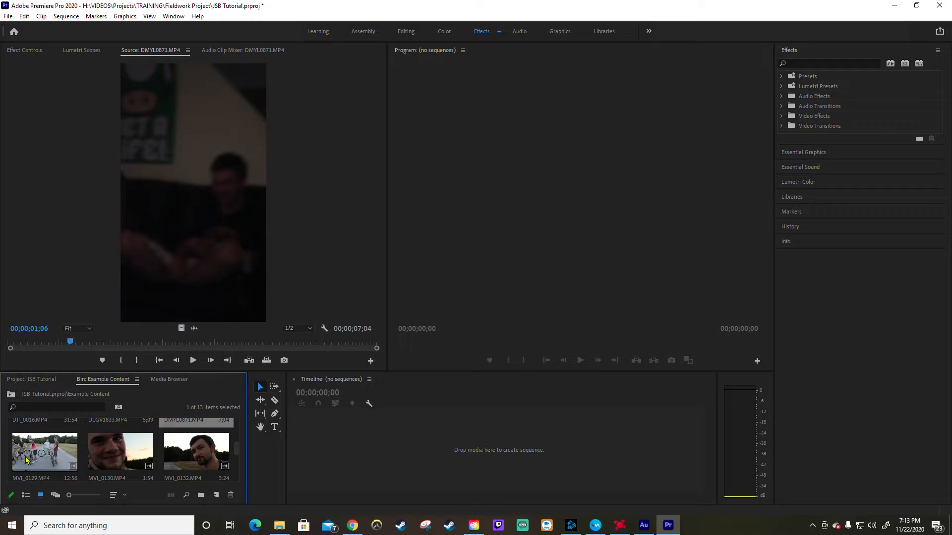
Step: Create a new sequence from the clip MVI_0129.MP4 by placing it in the empty timeline
{"action": "left_click", "coordinate": [27, 460]}
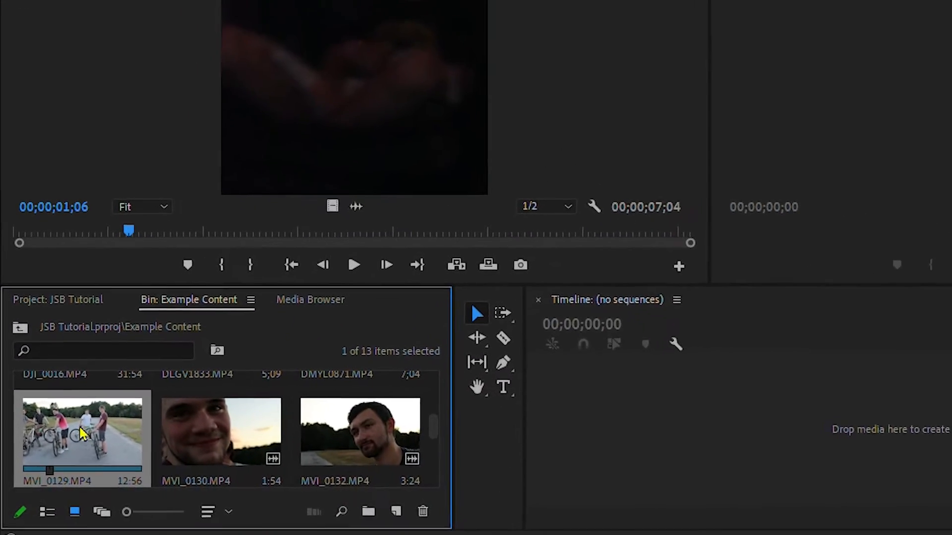
{"action": "left_click_drag", "start_coordinate": [81, 434], "coordinate": [651, 424]}
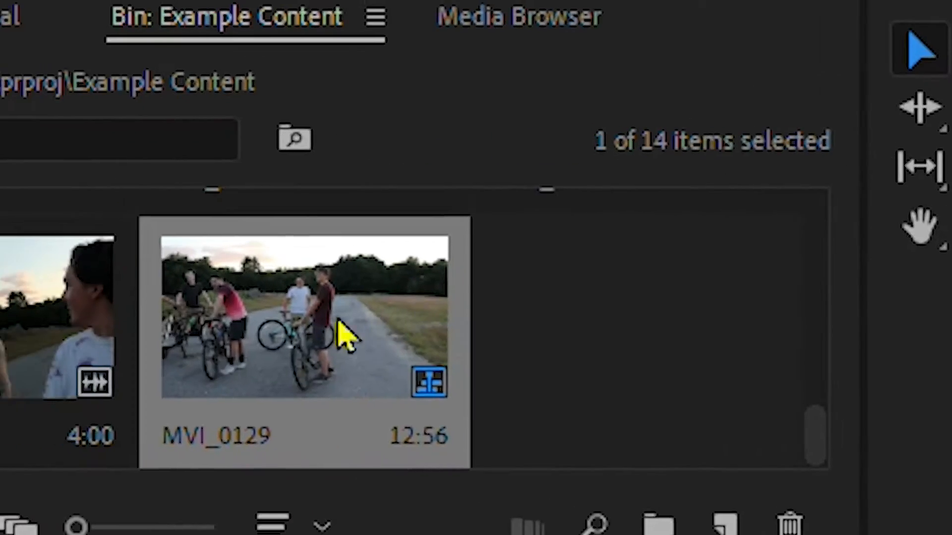
{"action": "left_click", "coordinate": [223, 272]}
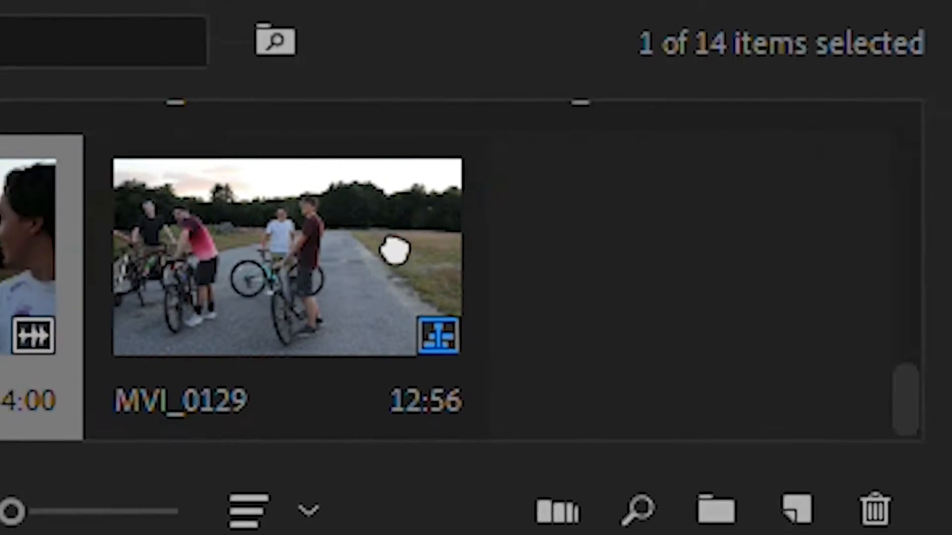
{"action": "left_click_drag", "start_coordinate": [395, 250], "coordinate": [313, 377]}
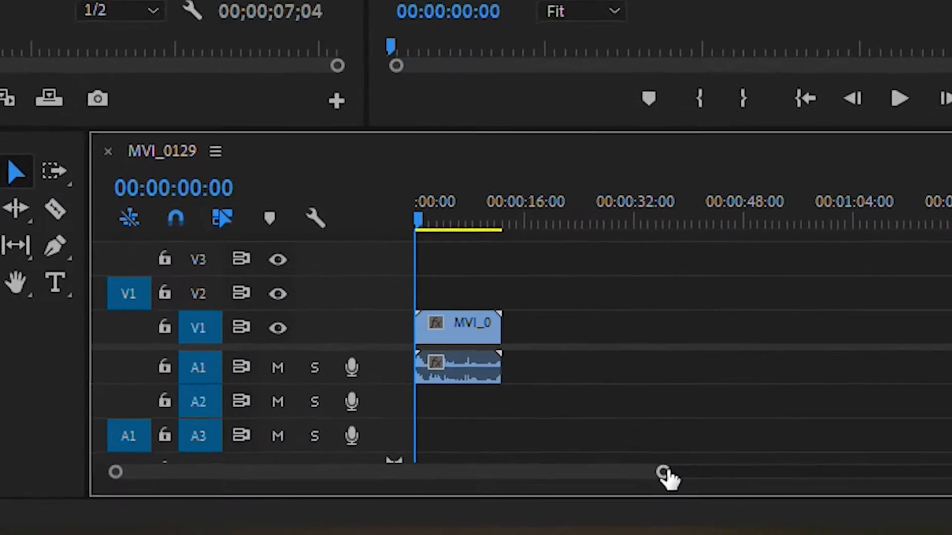
Step: Zoom the timeline horizontally so the MVI_0129 clip is shown in more detail
{"action": "left_click_drag", "start_coordinate": [669, 478], "coordinate": [507, 477]}
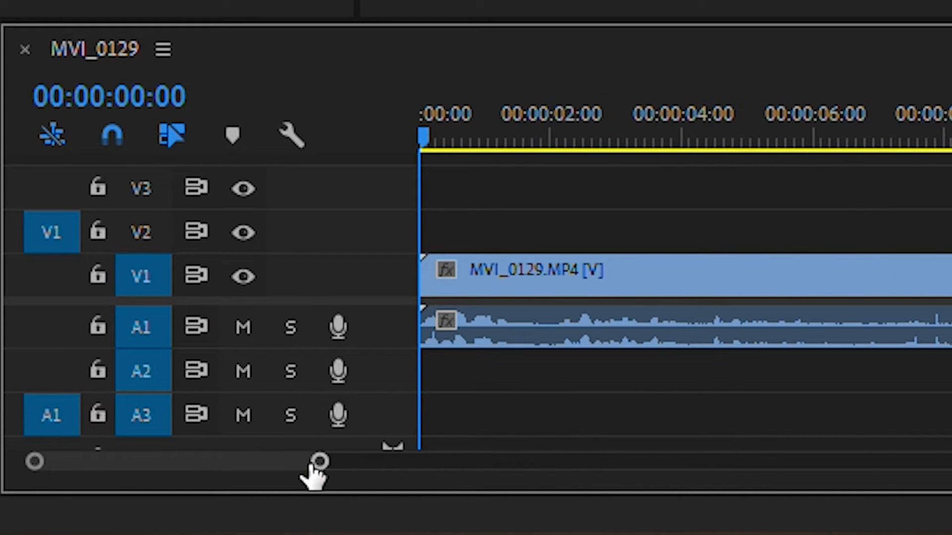
{"action": "left_click_drag", "start_coordinate": [315, 466], "coordinate": [569, 473]}
{"action": "left_click_drag", "start_coordinate": [468, 490], "coordinate": [522, 492]}
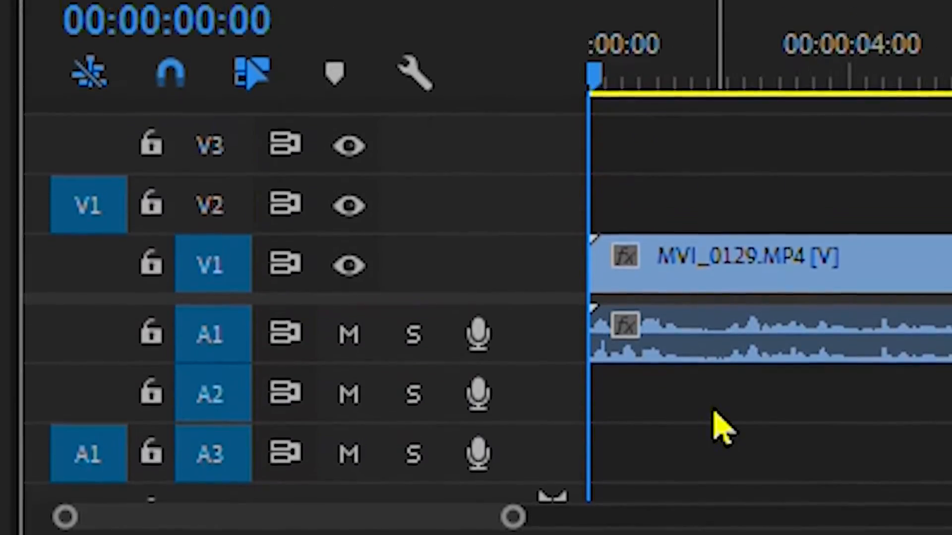
Step: Expand and shrink the height of the audio tracks in the timeline, finishing with them collapsed
{"action": "key", "text": "alt+equal"}
{"action": "key", "text": "alt+equal"}
{"action": "key", "text": "alt+equal"}
{"action": "key", "text": "alt+equal"}
{"action": "key", "text": "alt+equal"}
{"action": "key", "text": "alt+equal"}
{"action": "key", "text": "alt+equal"}
{"action": "key", "text": "alt+equal"}
{"action": "key", "text": "alt+equal"}
{"action": "key", "text": "alt+equal"}
{"action": "key", "text": "alt+equal"}
{"action": "key", "text": "alt+equal"}
{"action": "key", "text": "alt+equal"}
{"action": "key", "text": "alt+equal"}
{"action": "key", "text": "alt+equal"}
{"action": "key", "text": "alt+equal"}
{"action": "key", "text": "alt+equal"}
{"action": "key", "text": "alt+equal"}
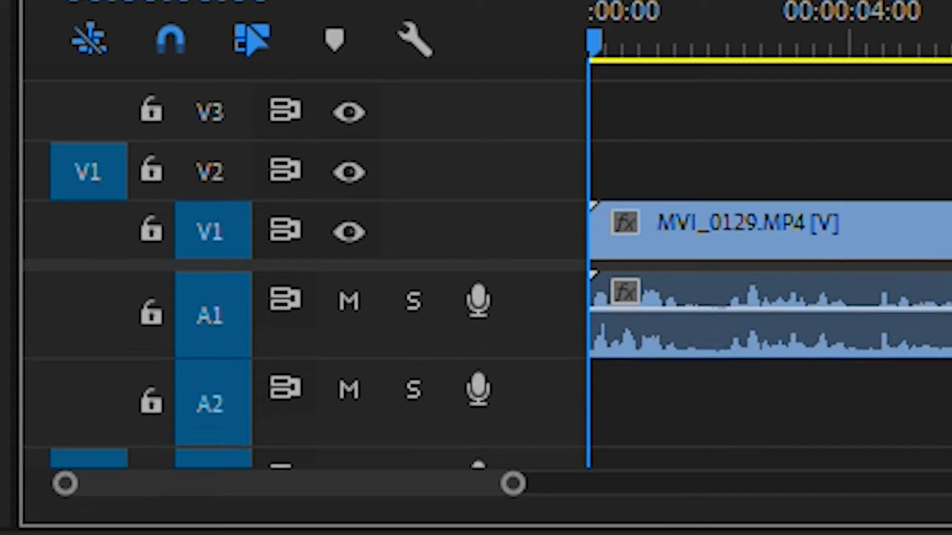
{"action": "key", "text": "alt+minus"}
{"action": "key", "text": "alt+minus"}
{"action": "key", "text": "alt+minus"}
{"action": "key", "text": "alt+minus"}
{"action": "key", "text": "alt+minus"}
{"action": "key", "text": "alt+minus"}
{"action": "key", "text": "alt+minus"}
{"action": "key", "text": "alt+minus"}
{"action": "key", "text": "alt+minus"}
{"action": "key", "text": "alt+minus"}
{"action": "key", "text": "alt+minus"}
{"action": "key", "text": "alt+minus"}
{"action": "key", "text": "alt+minus"}
{"action": "key", "text": "alt+minus"}
{"action": "key", "text": "alt+minus"}
{"action": "key", "text": "alt+minus"}
{"action": "key", "text": "alt+minus"}
{"action": "key", "text": "alt+minus"}
{"action": "key", "text": "alt+minus"}
{"action": "key", "text": "alt+minus"}
{"action": "key", "text": "alt+minus"}
{"action": "key", "text": "alt+equal"}
{"action": "key", "text": "alt+equal"}
{"action": "key", "text": "alt+equal"}
{"action": "key", "text": "alt+equal"}
{"action": "key", "text": "alt+equal"}
{"action": "key", "text": "alt+equal"}
{"action": "key", "text": "alt+equal"}
{"action": "key", "text": "alt+equal"}
{"action": "key", "text": "alt+equal"}
{"action": "key", "text": "alt+equal"}
{"action": "key", "text": "alt+equal"}
{"action": "key", "text": "alt+equal"}
{"action": "key", "text": "alt+equal"}
{"action": "key", "text": "alt+equal"}
{"action": "key", "text": "alt+equal"}
{"action": "key", "text": "alt+equal"}
{"action": "key", "text": "alt+equal"}
{"action": "key", "text": "alt+equal"}
{"action": "key", "text": "alt+minus"}
{"action": "key", "text": "alt+minus"}
{"action": "key", "text": "alt+minus"}
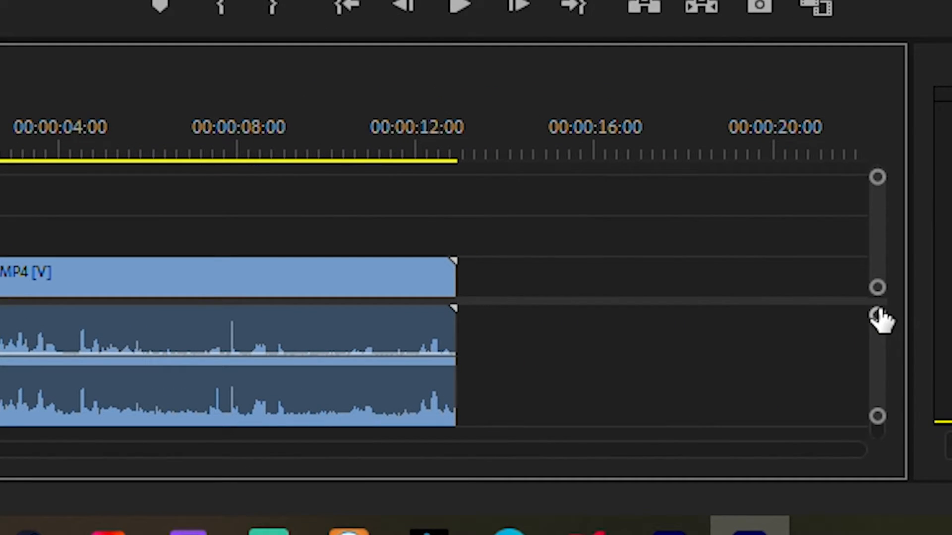
{"action": "mouse_move", "coordinate": [877, 318]}
{"action": "left_mouse_down"}
{"action": "mouse_move", "coordinate": [878, 327]}
{"action": "mouse_move", "coordinate": [878, 316]}
{"action": "left_mouse_up"}
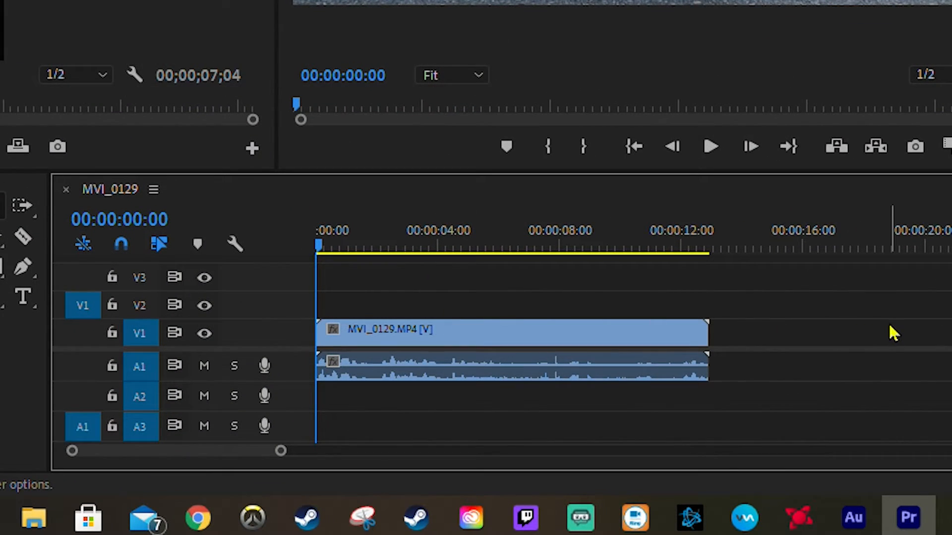
Step: Patch source V1 to video track V3 and add one video track to the sequence
{"action": "left_click", "coordinate": [88, 277]}
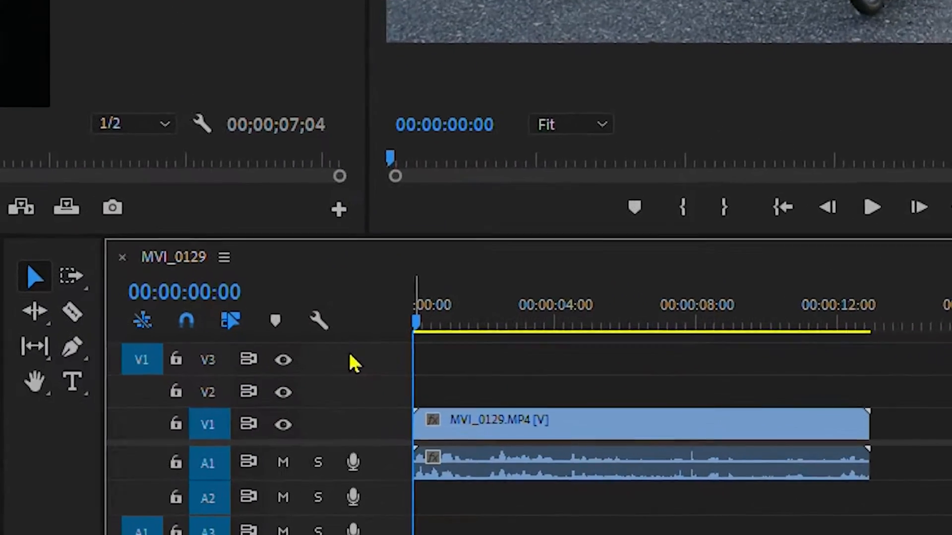
{"action": "right_click", "coordinate": [364, 386]}
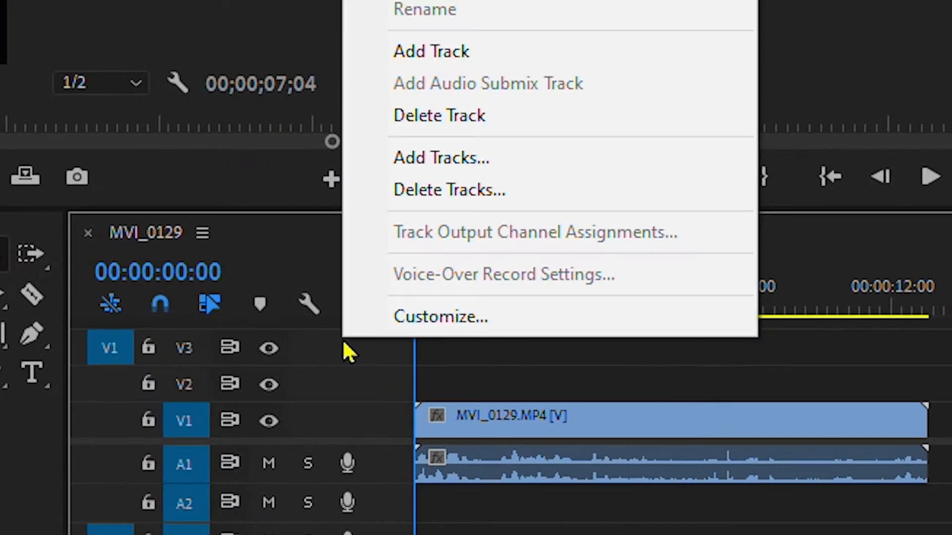
{"action": "left_click", "coordinate": [420, 59]}
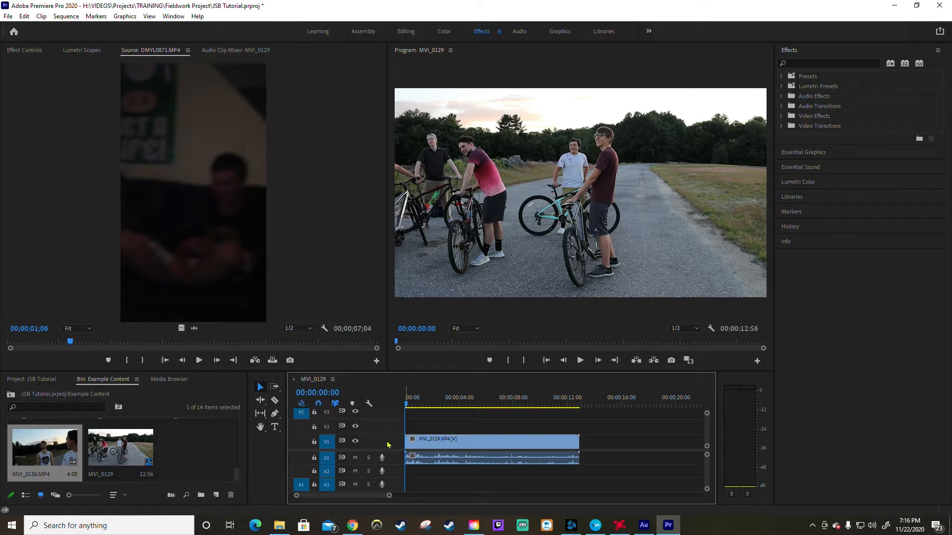
Step: Set up the Add Tracks options for one new video track placed before the first track
{"action": "right_click", "coordinate": [371, 445]}
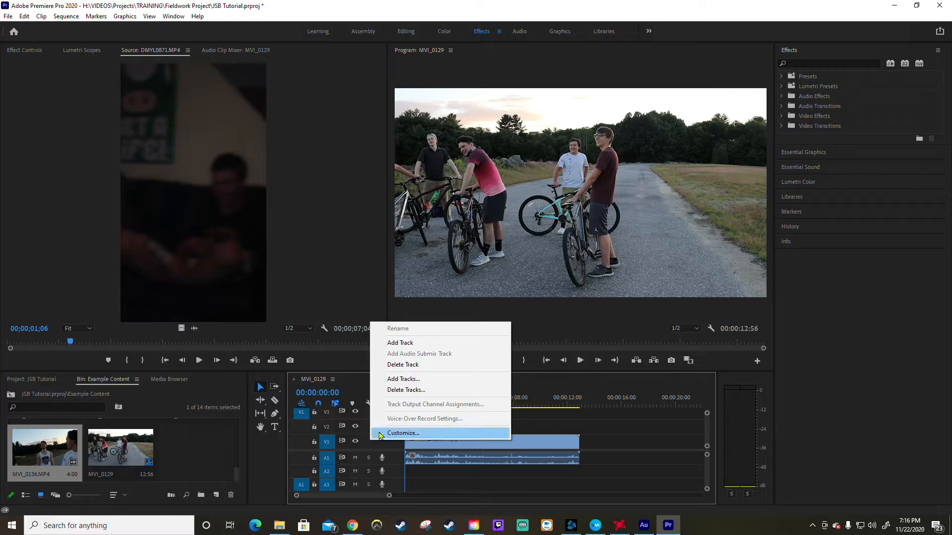
{"action": "left_click", "coordinate": [406, 384]}
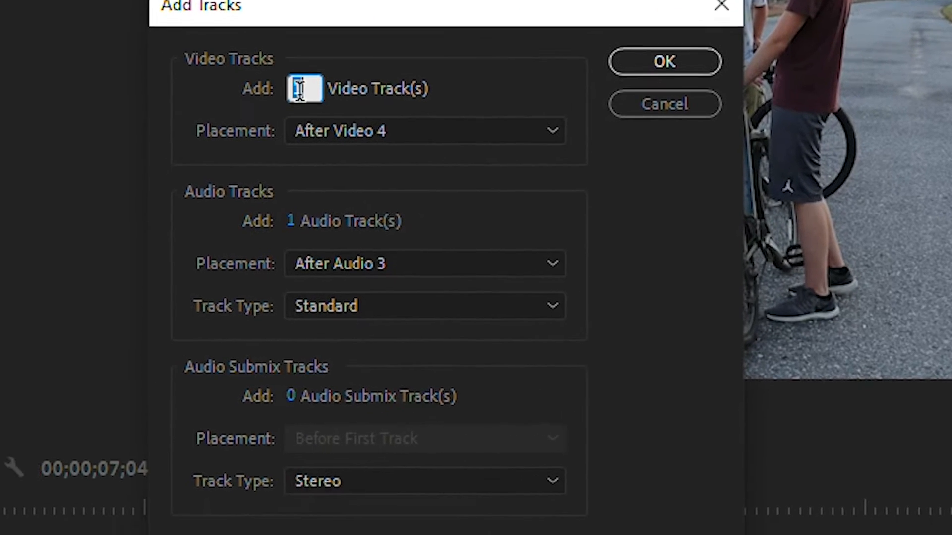
{"action": "left_click", "coordinate": [471, 135]}
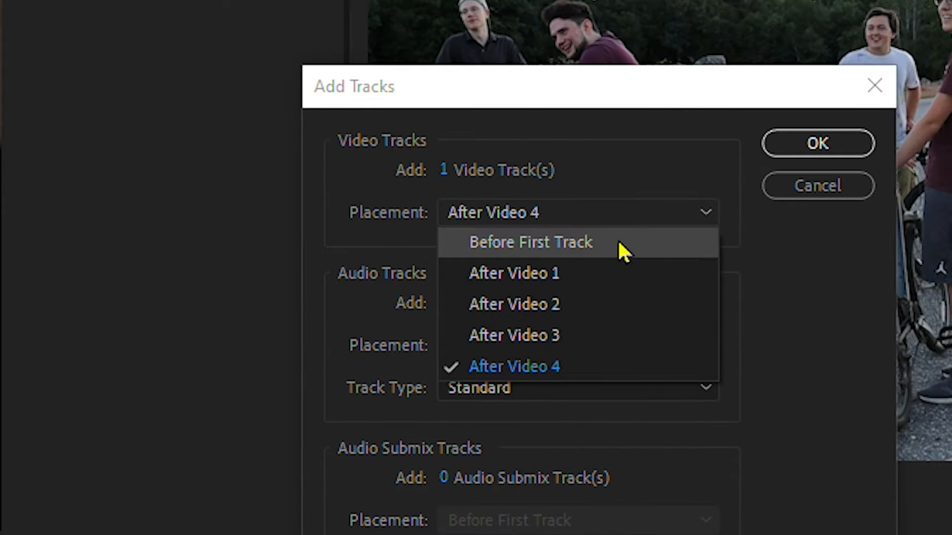
{"action": "left_click", "coordinate": [599, 242]}
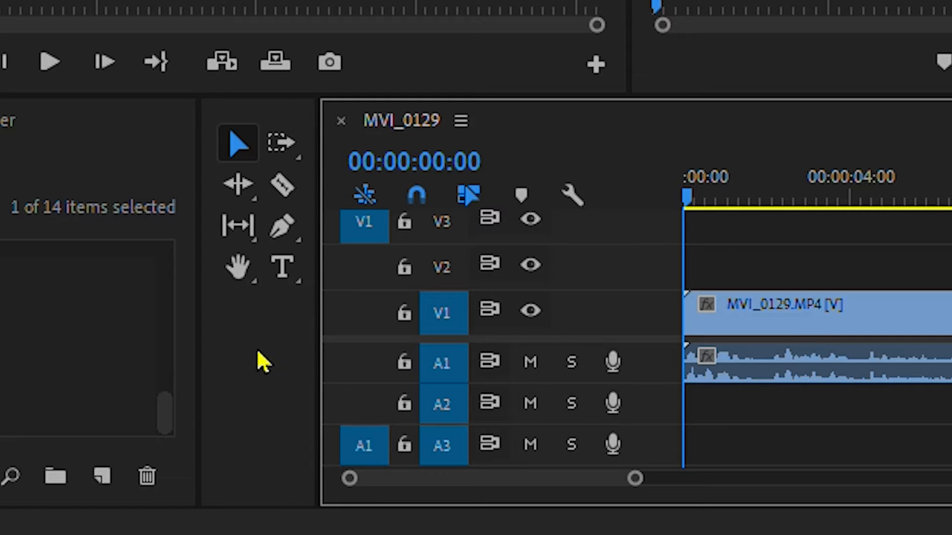
Step: Append the clips MVI_0136, MVI_0134, MVI_0135 and DJI_0013 one after another behind MVI_0129 on video track V1
{"action": "left_click_drag", "start_coordinate": [5, 347], "coordinate": [946, 317]}
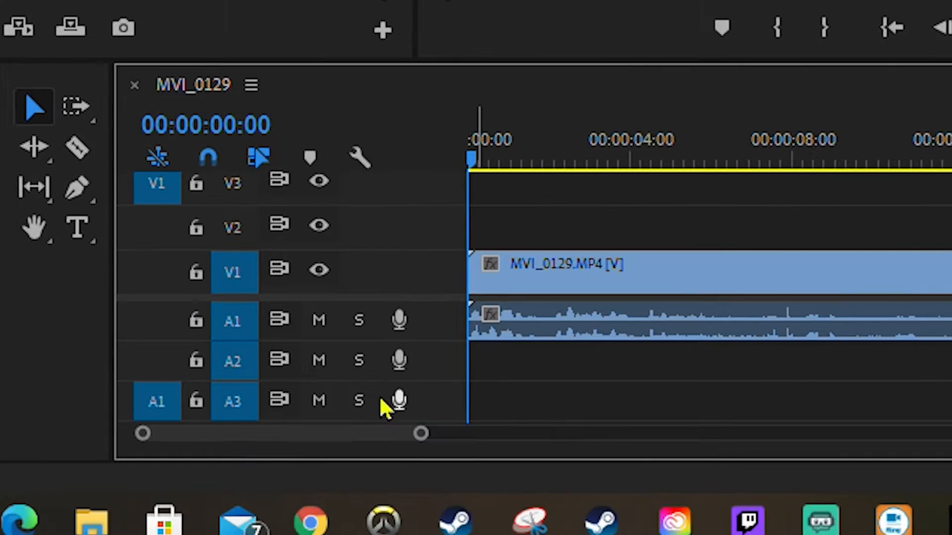
{"action": "left_click_drag", "start_coordinate": [595, 478], "coordinate": [610, 478]}
{"action": "left_click_drag", "start_coordinate": [5, 347], "coordinate": [711, 308]}
{"action": "left_click_drag", "start_coordinate": [600, 154], "coordinate": [857, 157]}
{"action": "left_click_drag", "start_coordinate": [5, 347], "coordinate": [845, 308]}
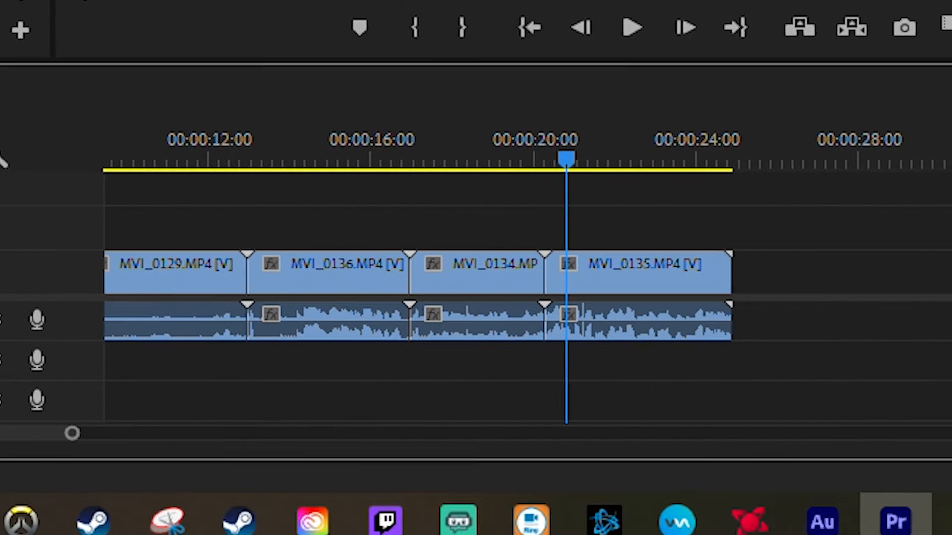
{"action": "left_click_drag", "start_coordinate": [5, 347], "coordinate": [751, 279]}
{"action": "left_click_drag", "start_coordinate": [764, 160], "coordinate": [824, 159]}
{"action": "left_click_drag", "start_coordinate": [50, 434], "coordinate": [64, 433]}
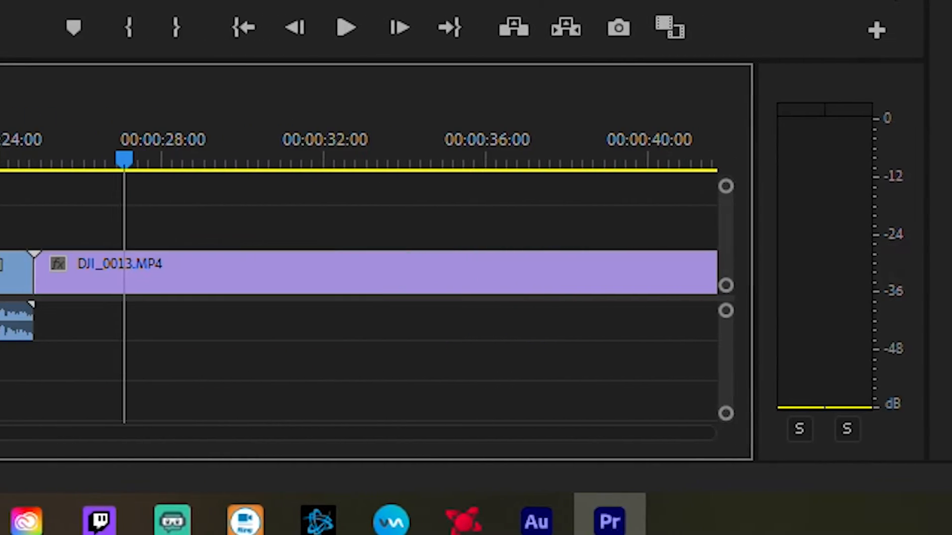
{"action": "left_click_drag", "start_coordinate": [128, 160], "coordinate": [505, 148]}
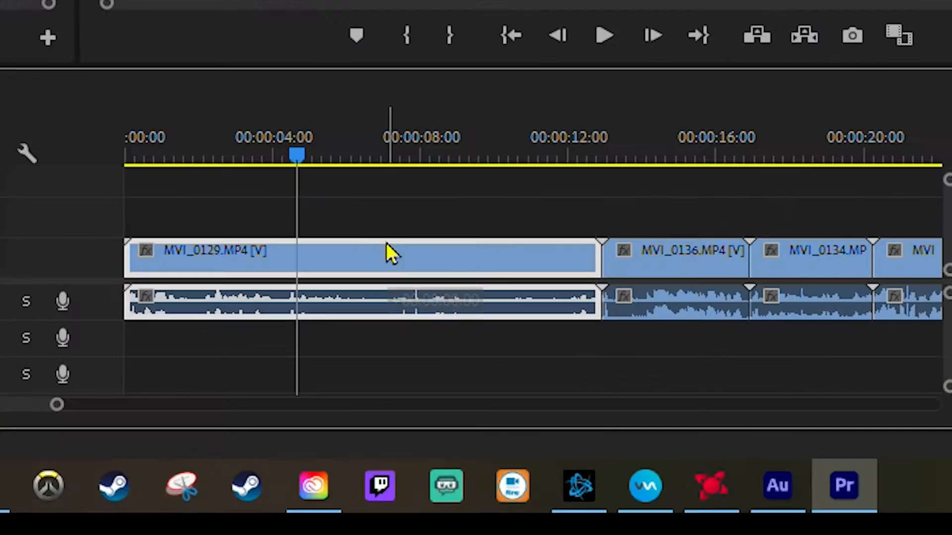
Step: Try moving the MVI_0129 clip by itself, and shifting MVI_0136 with all following clips using Track Select Forward
{"action": "left_click_drag", "start_coordinate": [386, 251], "coordinate": [546, 207]}
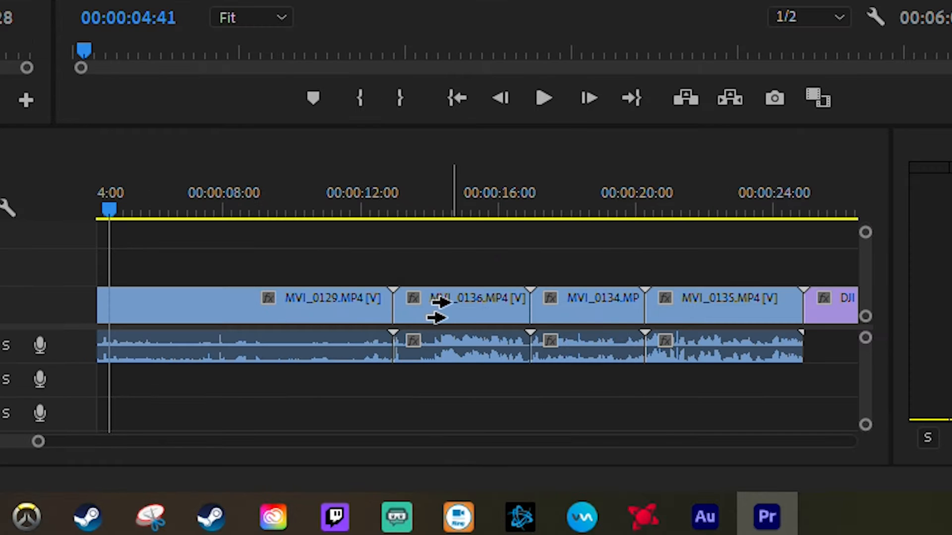
{"action": "left_click_drag", "start_coordinate": [436, 307], "coordinate": [597, 309]}
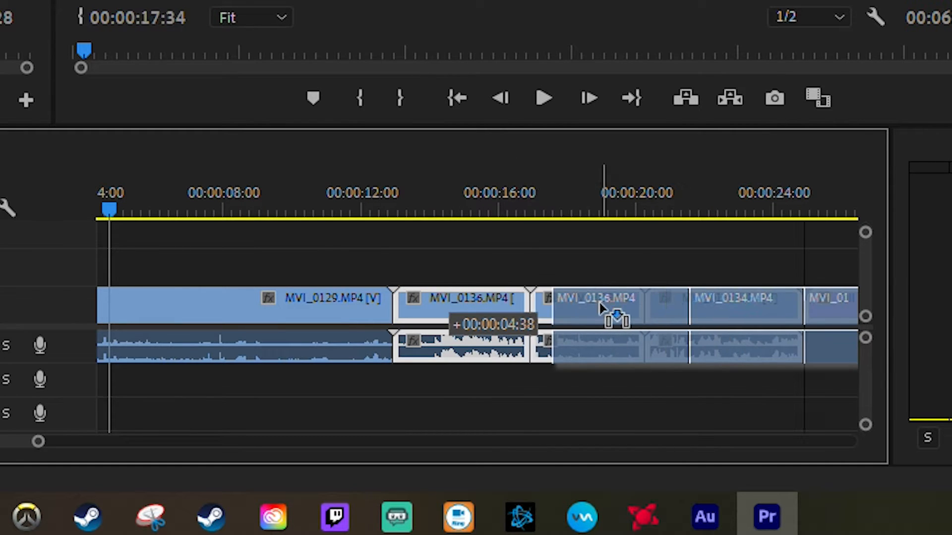
Step: Try adding an opacity keyframe to the MVI_0129 clip on its timeline opacity line and moving that keyframe
{"action": "left_click_drag", "start_coordinate": [257, 273], "coordinate": [386, 287]}
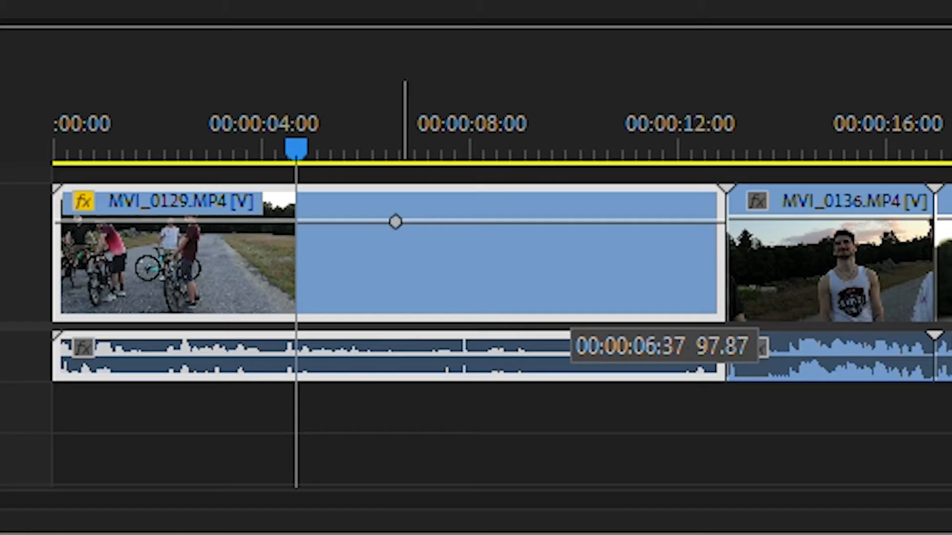
{"action": "left_click_drag", "start_coordinate": [394, 221], "coordinate": [618, 261]}
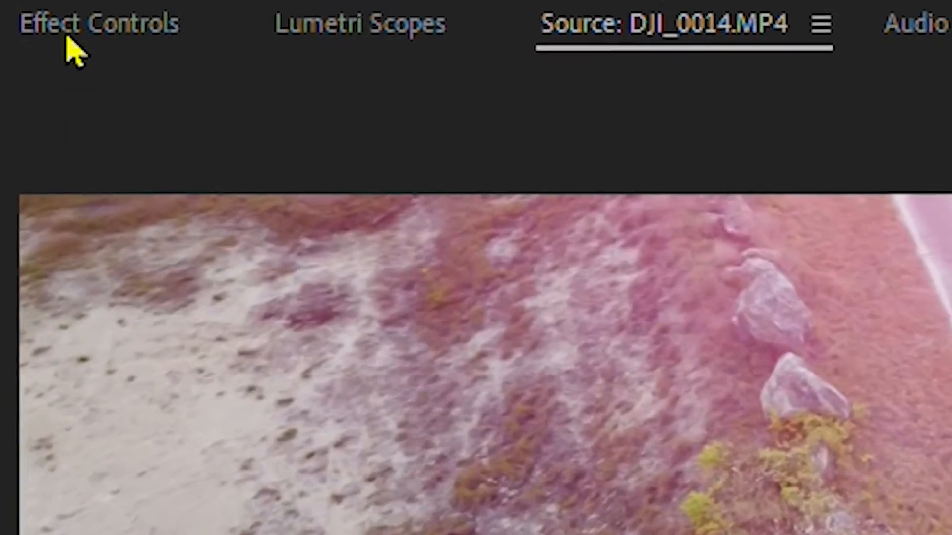
Step: Narrow the panel group that holds Effect Controls and close the Effect Controls panel
{"action": "left_click", "coordinate": [17, 52]}
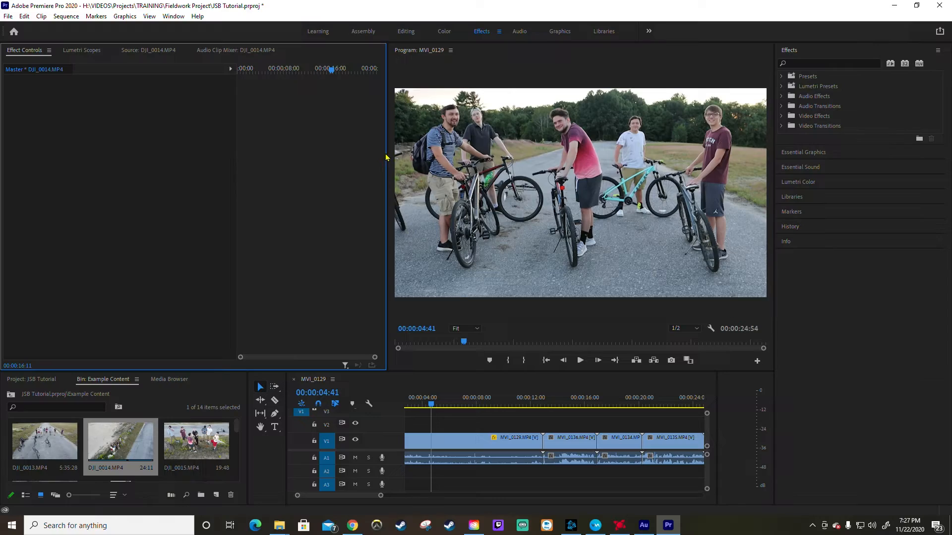
{"action": "left_click_drag", "start_coordinate": [385, 164], "coordinate": [247, 169]}
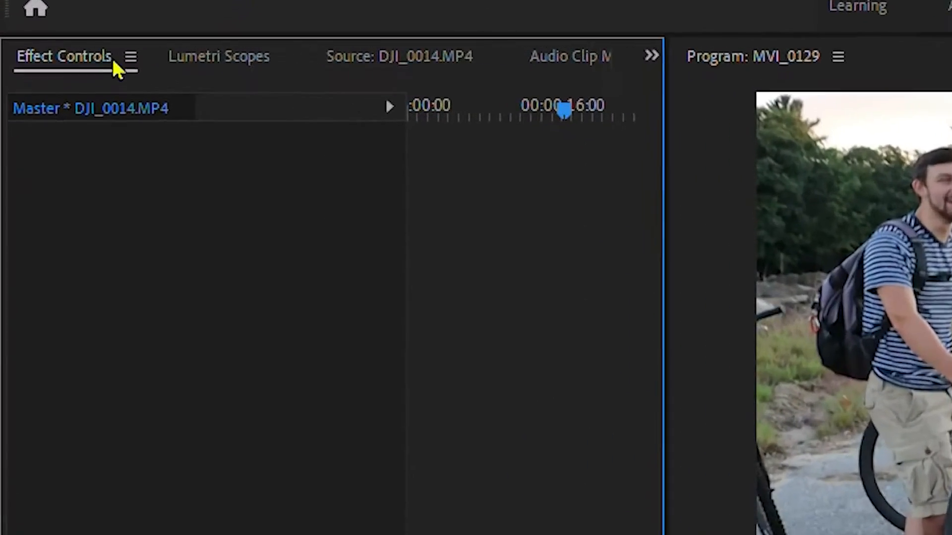
{"action": "left_click", "coordinate": [49, 50]}
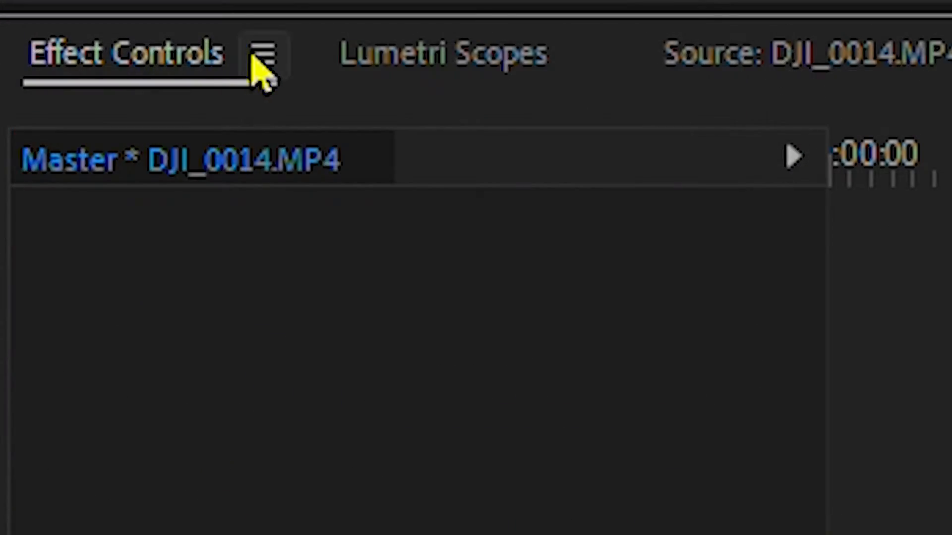
{"action": "left_click", "coordinate": [208, 62]}
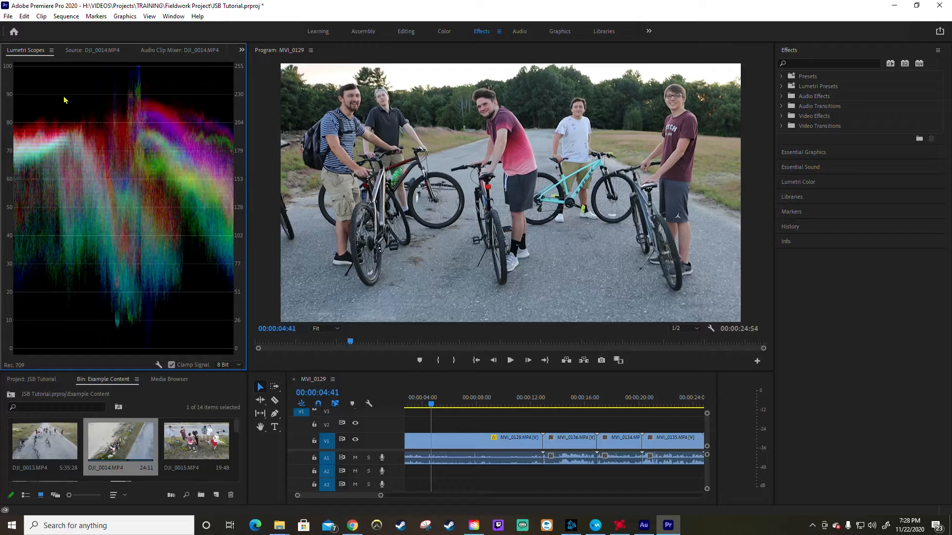
{"action": "right_click", "coordinate": [90, 57]}
{"action": "key", "text": "Escape"}
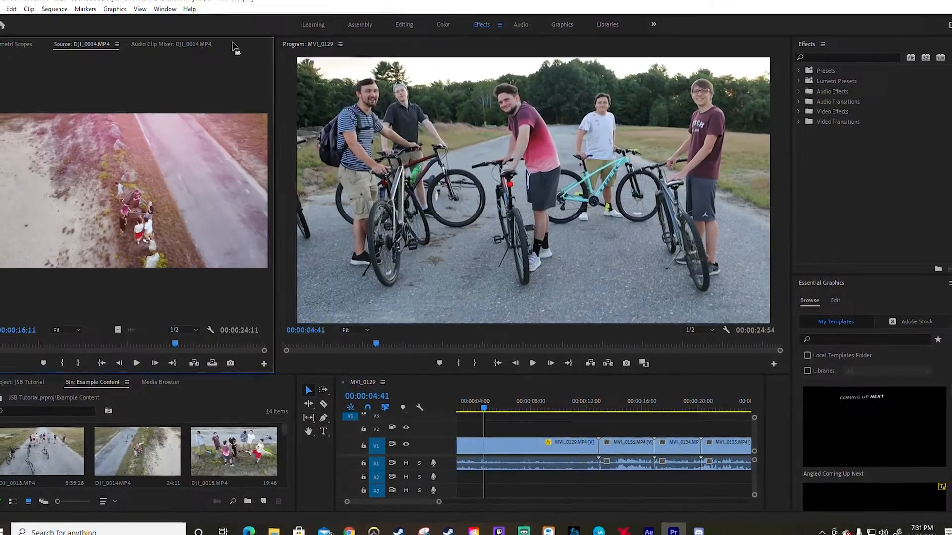
Step: Reset the Effects workspace to its saved layout
{"action": "left_click", "coordinate": [499, 24]}
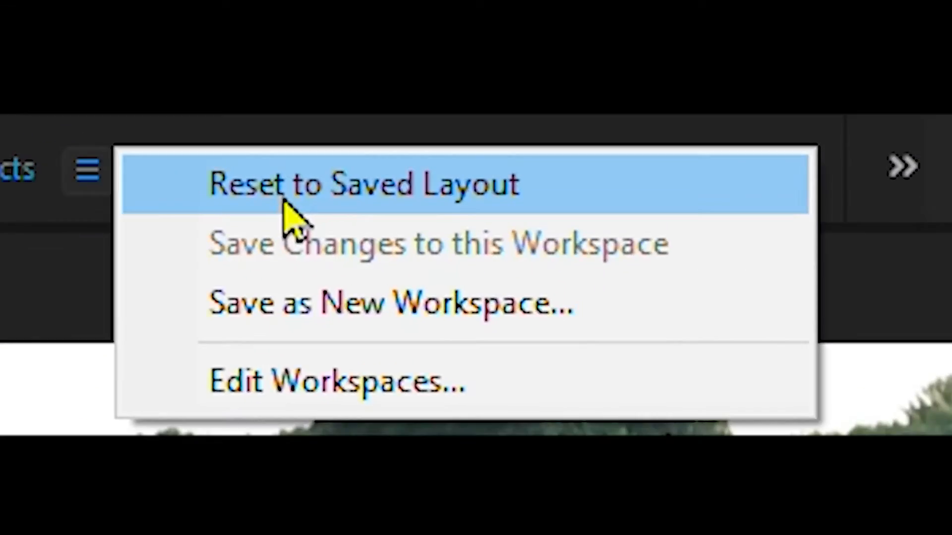
{"action": "left_click", "coordinate": [536, 40]}
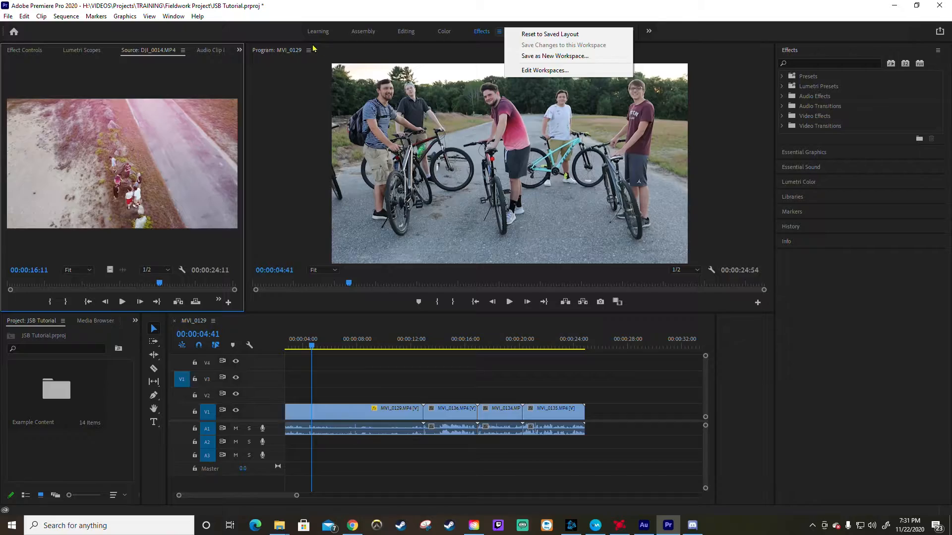
{"action": "left_click", "coordinate": [353, 53]}
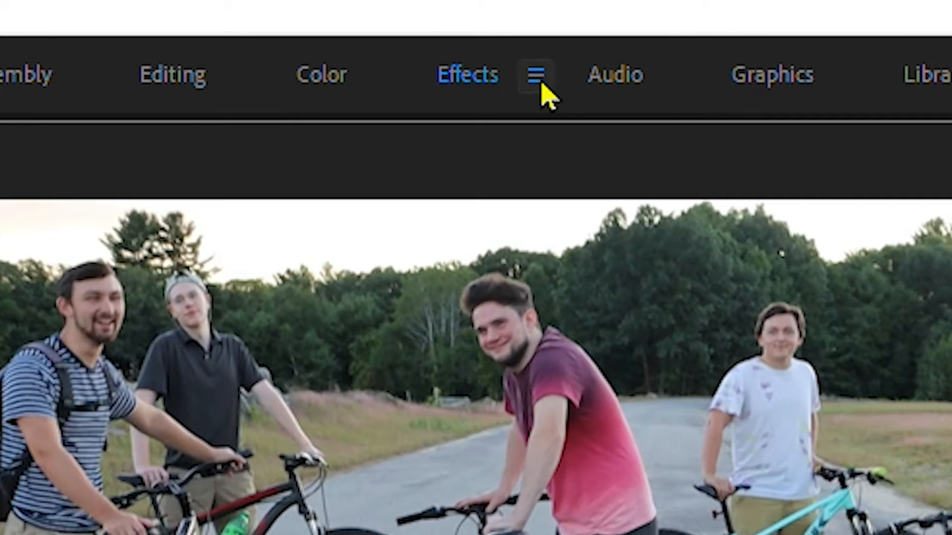
{"action": "left_click", "coordinate": [542, 83]}
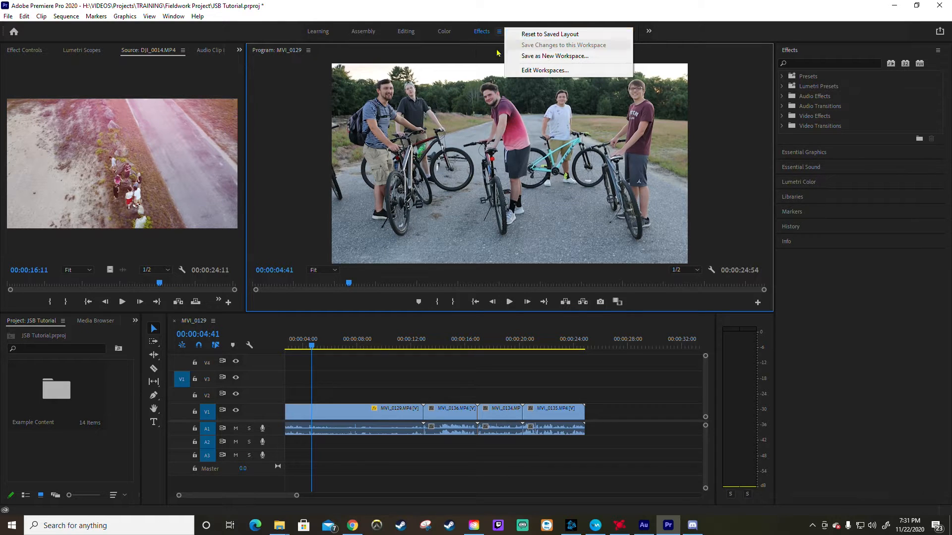
{"action": "left_click", "coordinate": [476, 44]}
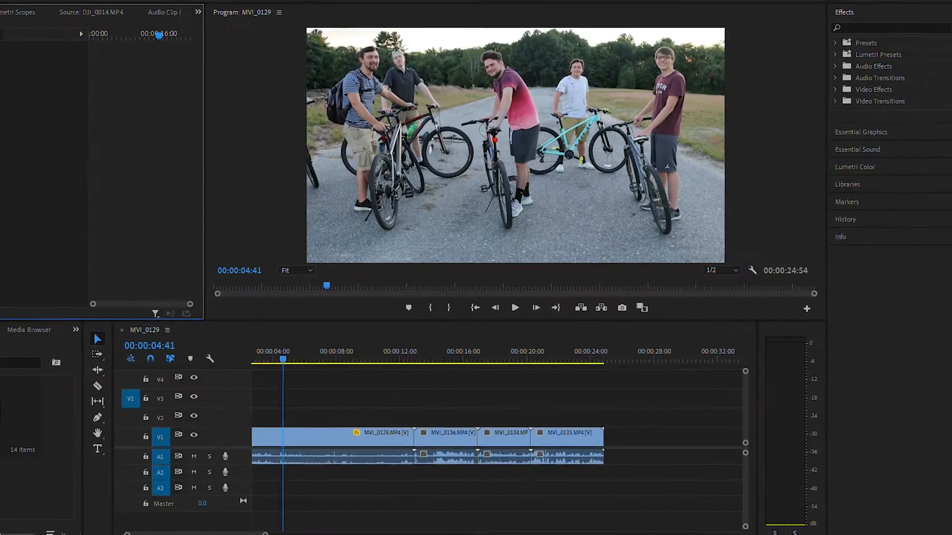
Step: Try shifting the MVI_0129 clip's horizontal position to 957 and its vertical position, undoing each change
{"action": "left_click", "coordinate": [357, 415]}
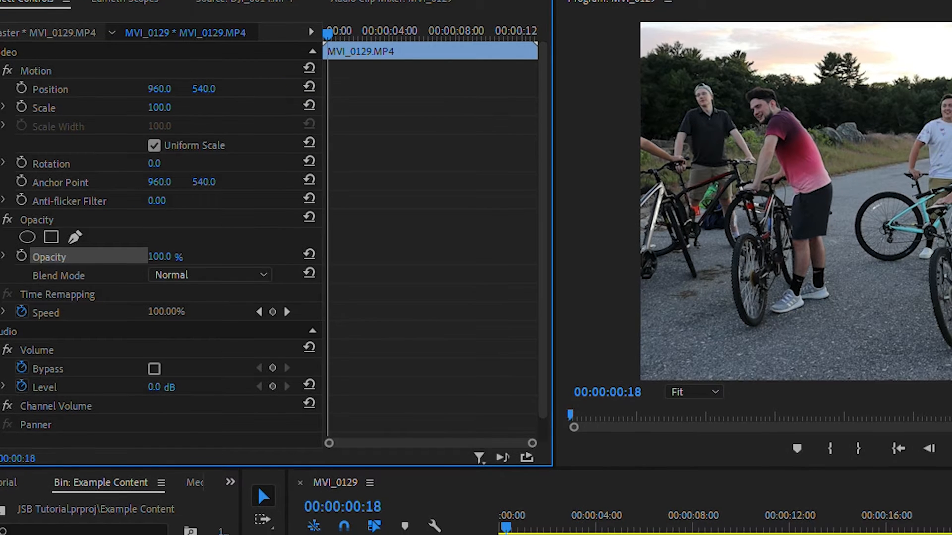
{"action": "mouse_move", "coordinate": [159, 89]}
{"action": "left_mouse_down"}
{"action": "mouse_move", "coordinate": [206, 89]}
{"action": "mouse_move", "coordinate": [101, 90]}
{"action": "mouse_move", "coordinate": [184, 89]}
{"action": "mouse_move", "coordinate": [120, 89]}
{"action": "mouse_move", "coordinate": [158, 89]}
{"action": "left_mouse_up"}
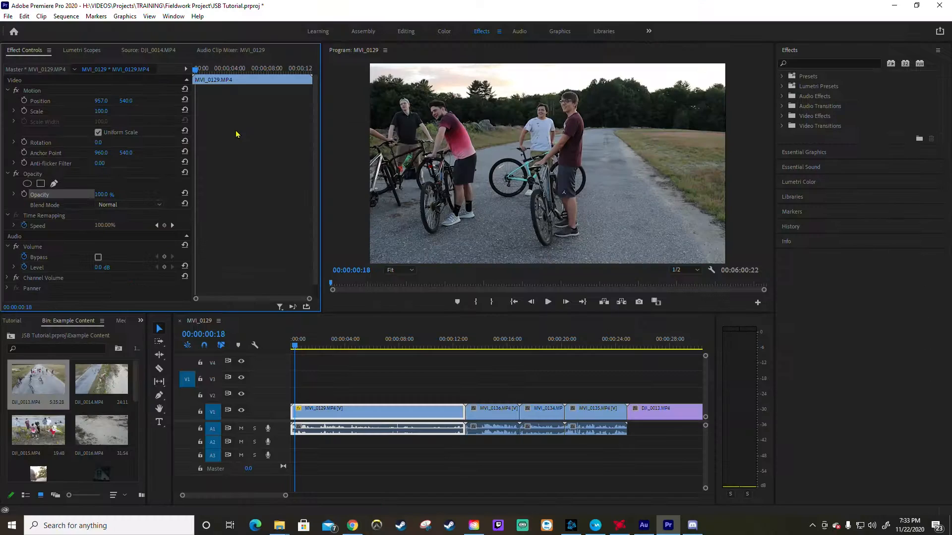
{"action": "key", "text": "ctrl+z"}
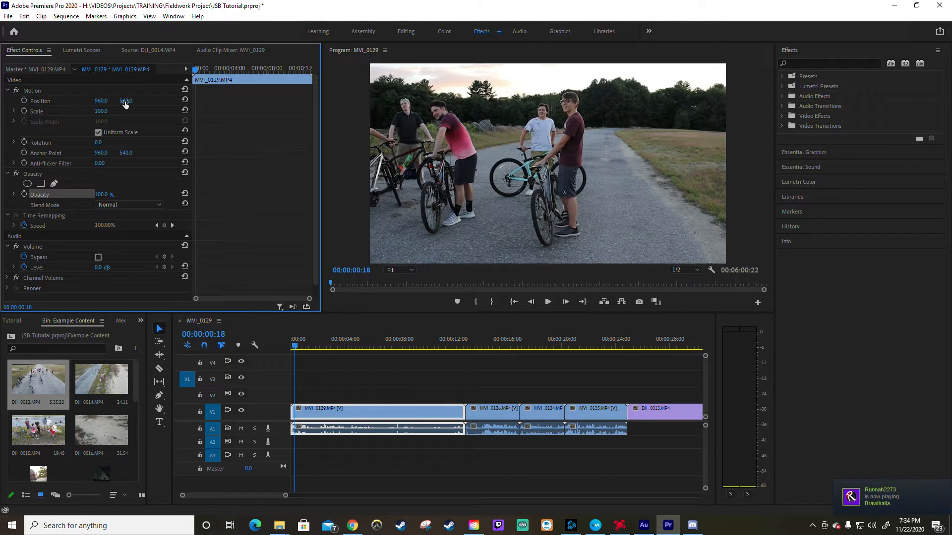
{"action": "left_click_drag", "start_coordinate": [126, 101], "coordinate": [155, 101]}
{"action": "key", "text": "ctrl+z"}
Step: Try enlarging the MVI_0129 clip's scale to about 147 and bring it back to 100
{"action": "left_click_drag", "start_coordinate": [101, 112], "coordinate": [177, 112]}
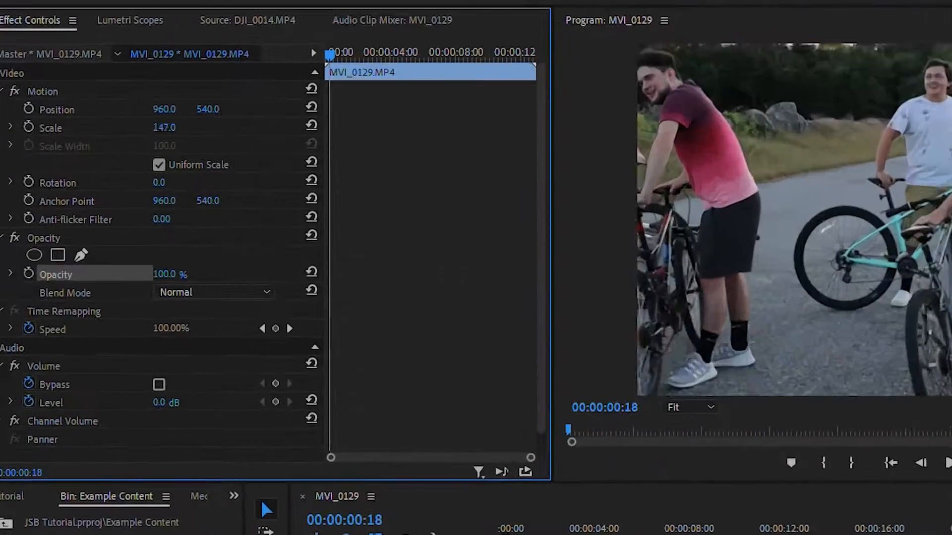
{"action": "left_click_drag", "start_coordinate": [287, 127], "coordinate": [212, 127]}
{"action": "left_click_drag", "start_coordinate": [1, 128], "coordinate": [4, 128]}
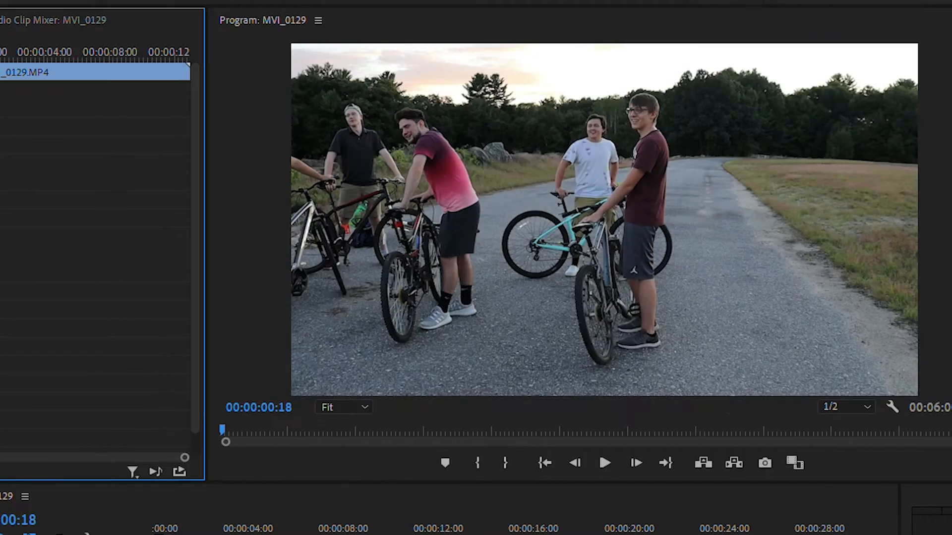
Step: Try rotating the MVI_0129 clip and undo the rotation
{"action": "left_click_drag", "start_coordinate": [1, 181], "coordinate": [45, 181]}
{"action": "left_click_drag", "start_coordinate": [204, 137], "coordinate": [315, 137]}
{"action": "key", "text": "ctrl+z"}
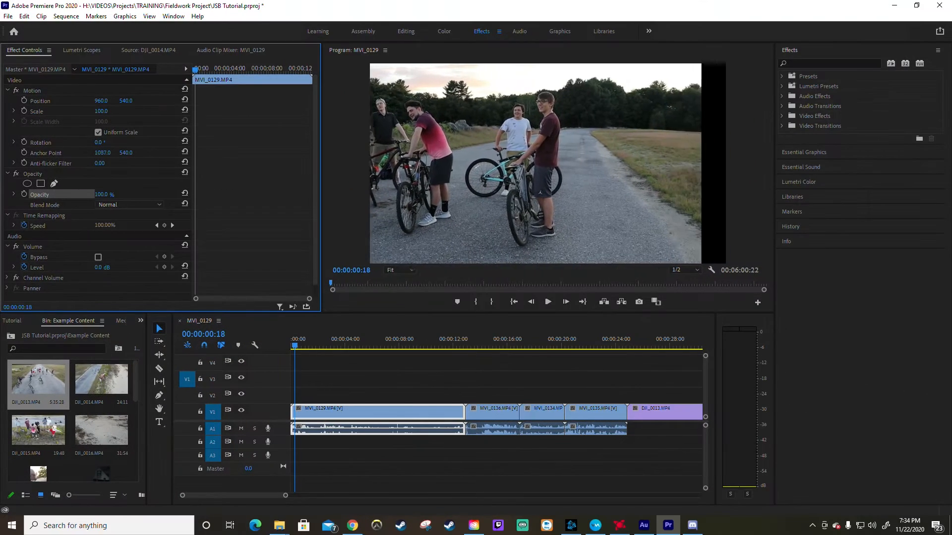
Step: Try changing the MVI_0129 clip's horizontal anchor point and raising its anti-flicker filter to 1.00, restoring both values
{"action": "left_click_drag", "start_coordinate": [102, 153], "coordinate": [25, 153]}
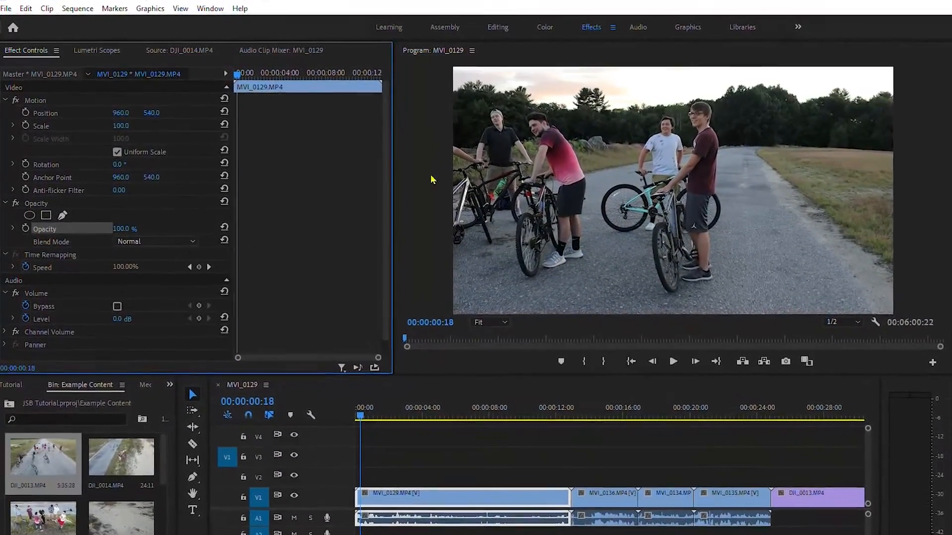
{"action": "left_click_drag", "start_coordinate": [119, 191], "coordinate": [163, 190]}
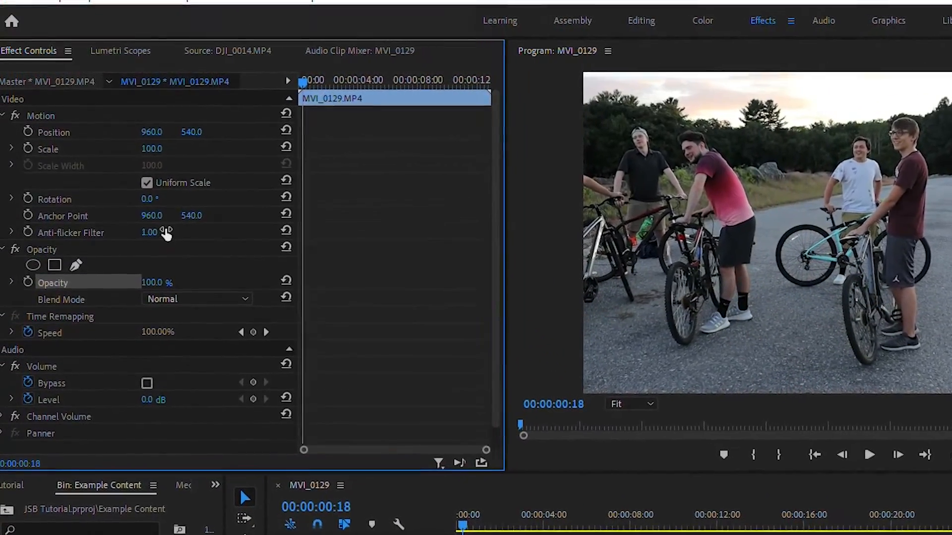
{"action": "key", "text": "ctrl+z"}
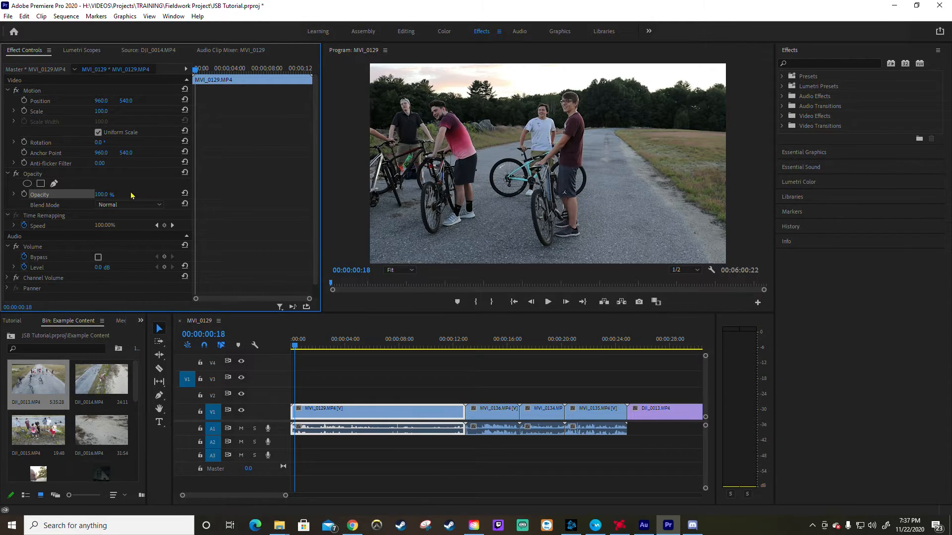
Step: Lower the MVI_0129 clip's opacity until the picture is black and raise it back to 97.0%
{"action": "left_click_drag", "start_coordinate": [101, 194], "coordinate": [51, 195]}
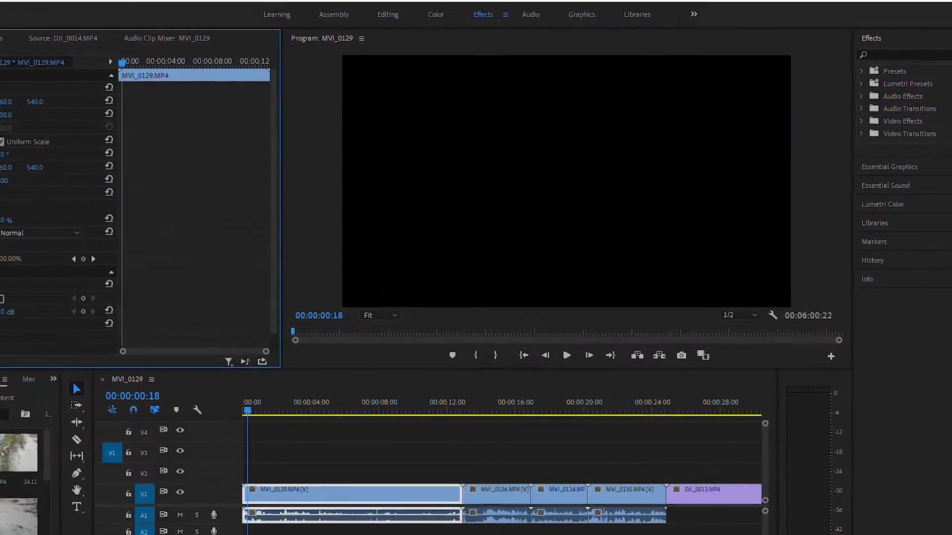
{"action": "left_click_drag", "start_coordinate": [2, 220], "coordinate": [52, 220]}
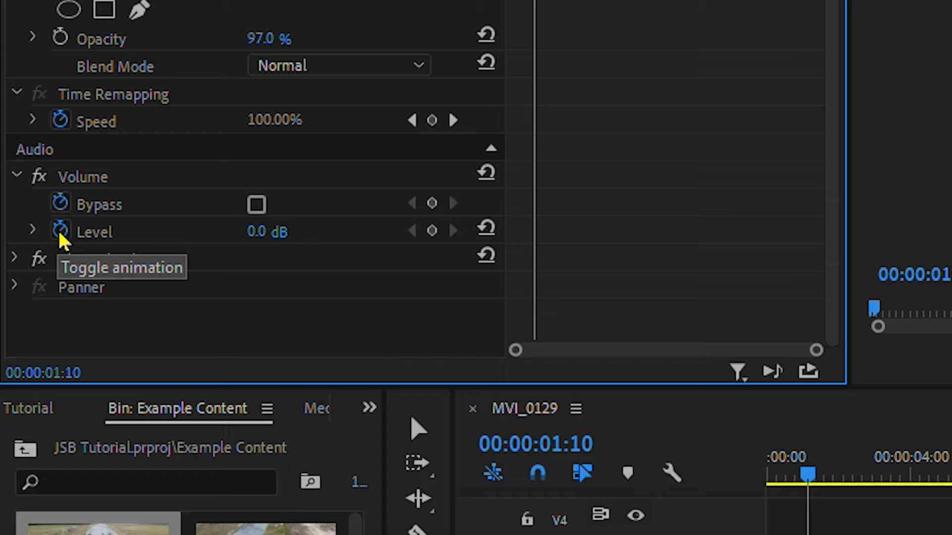
Step: Turn off animation for the MVI_0129 clip's volume level and raise the level
{"action": "left_click", "coordinate": [60, 229]}
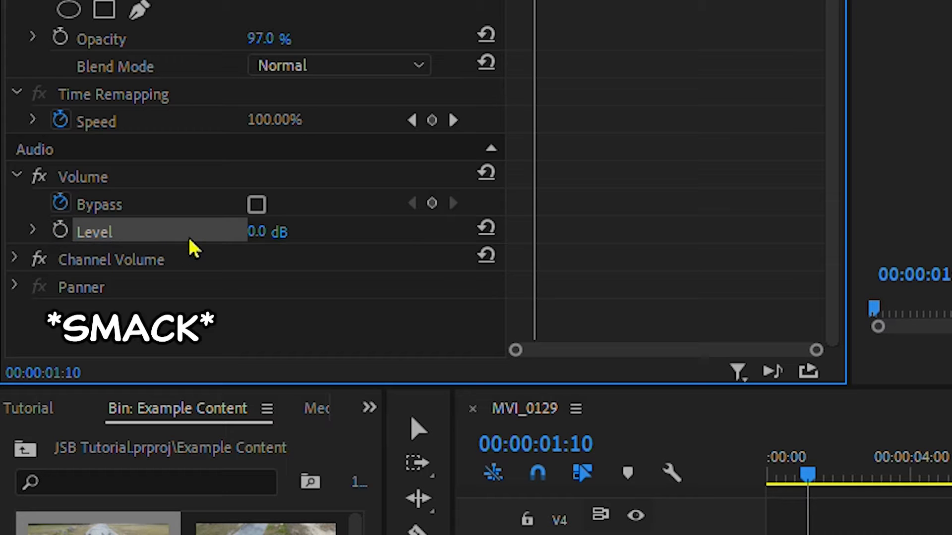
{"action": "left_click_drag", "start_coordinate": [257, 232], "coordinate": [317, 232]}
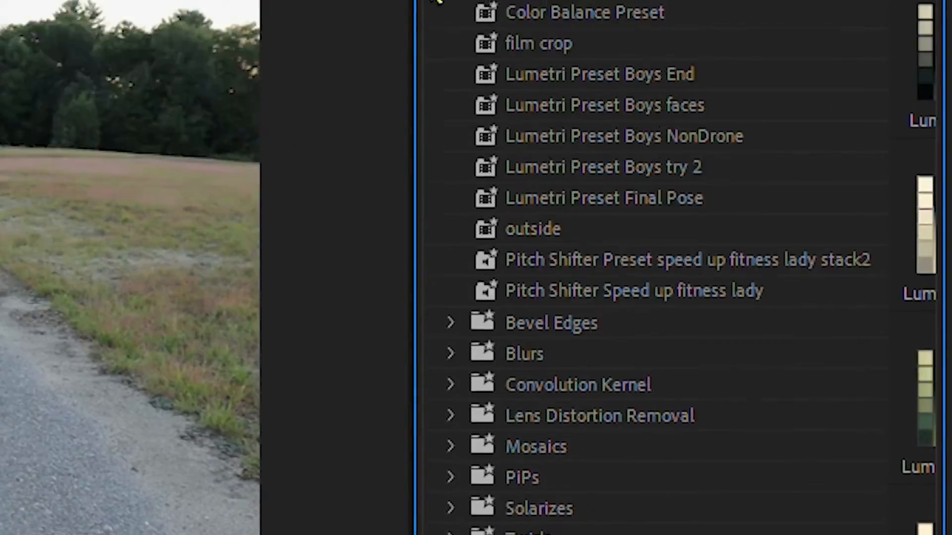
Step: Try the Turbulent Displace distortion effect on the MVI_0129 clip and remove it from the clip
{"action": "left_click", "coordinate": [434, 142]}
{"action": "left_click", "coordinate": [434, 175]}
{"action": "left_click", "coordinate": [782, 86]}
{"action": "left_click", "coordinate": [782, 117]}
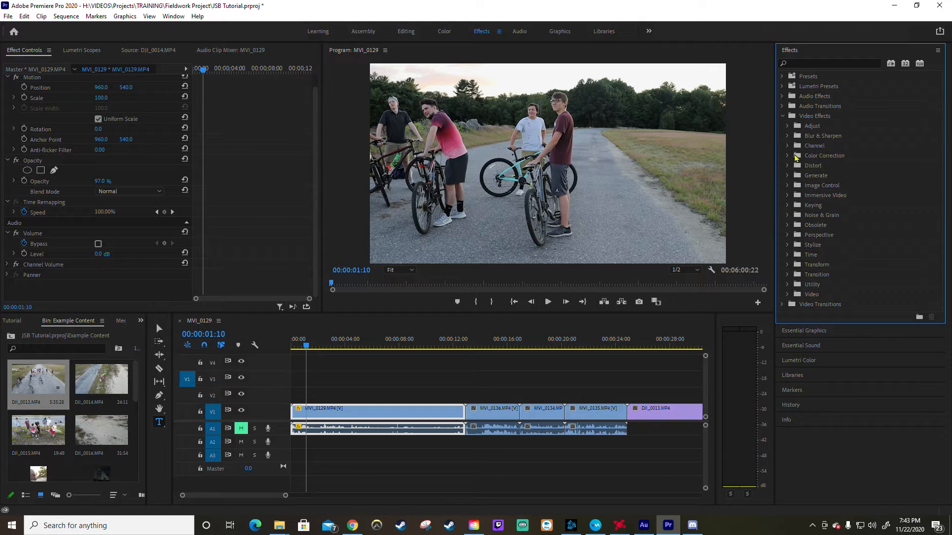
{"action": "left_click", "coordinate": [788, 167]}
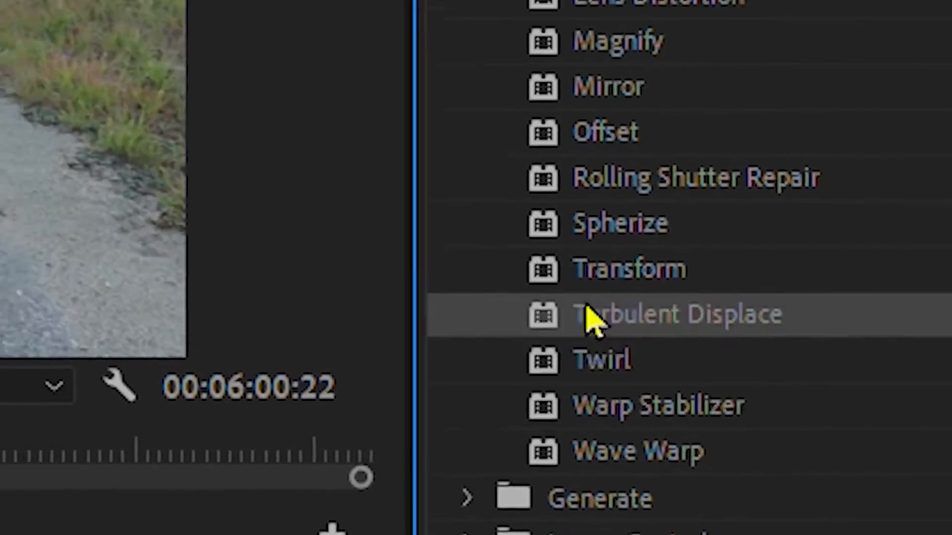
{"action": "left_click_drag", "start_coordinate": [590, 317], "coordinate": [563, 304]}
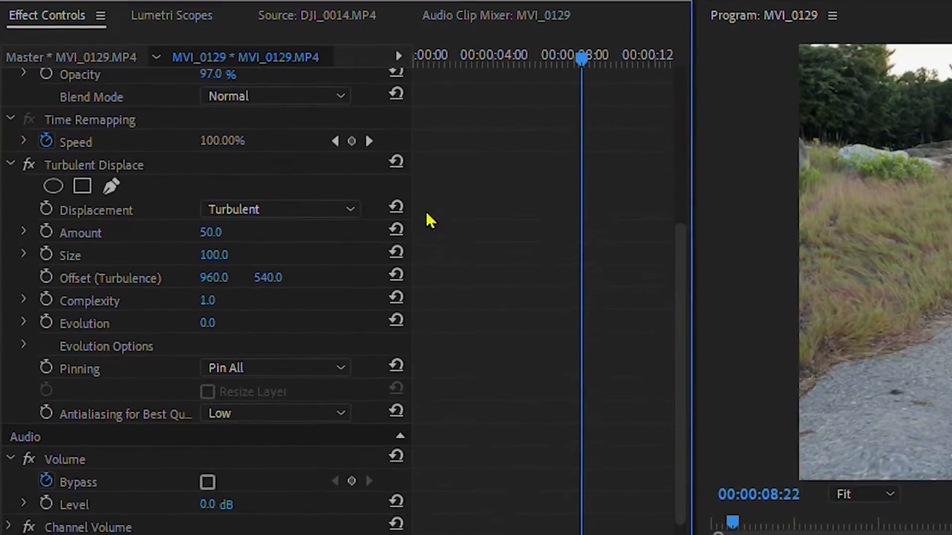
{"action": "left_click", "coordinate": [149, 164]}
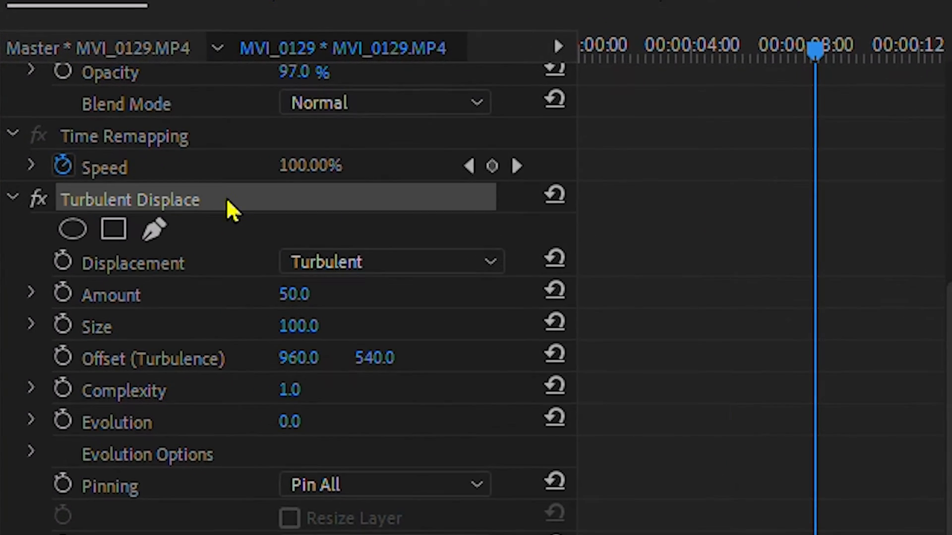
{"action": "right_click", "coordinate": [222, 195]}
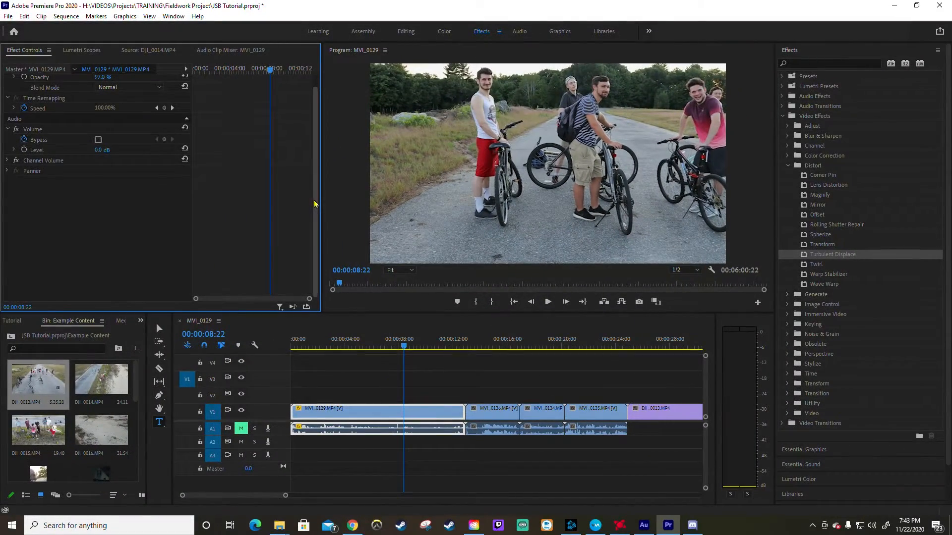
Step: Turn on keyframing for the MVI_0129 clip's position and scale at 00:00:00:00 and set the starting scale to 40
{"action": "left_click_drag", "start_coordinate": [314, 207], "coordinate": [329, 155]}
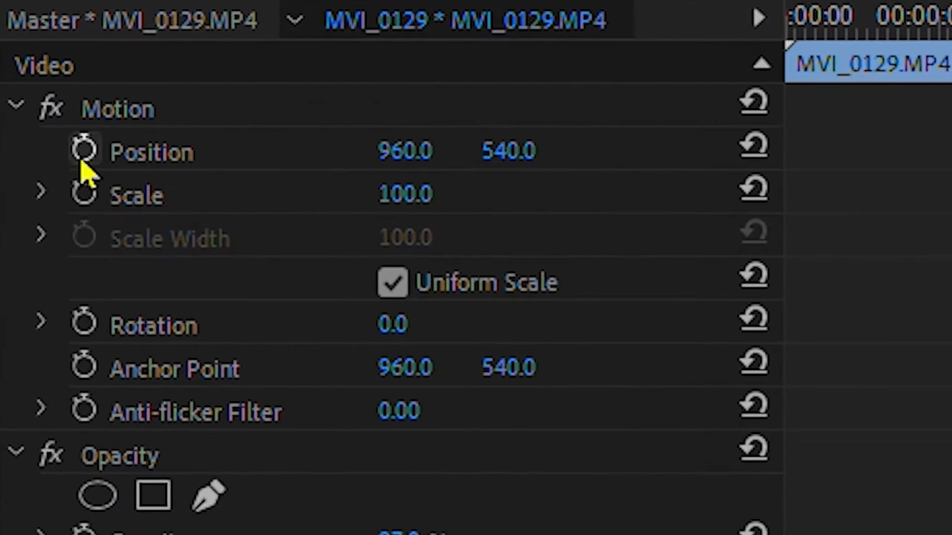
{"action": "left_click", "coordinate": [82, 149]}
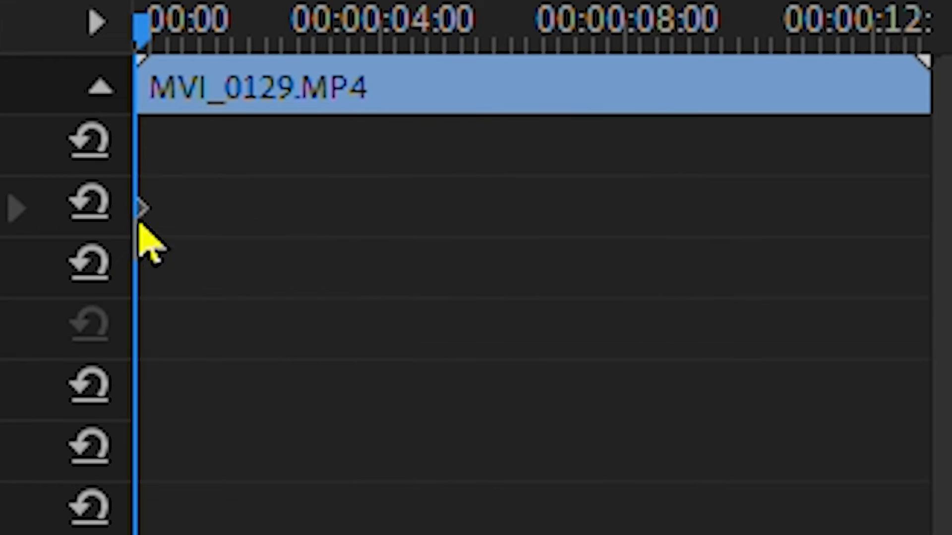
{"action": "left_click_drag", "start_coordinate": [139, 213], "coordinate": [188, 215]}
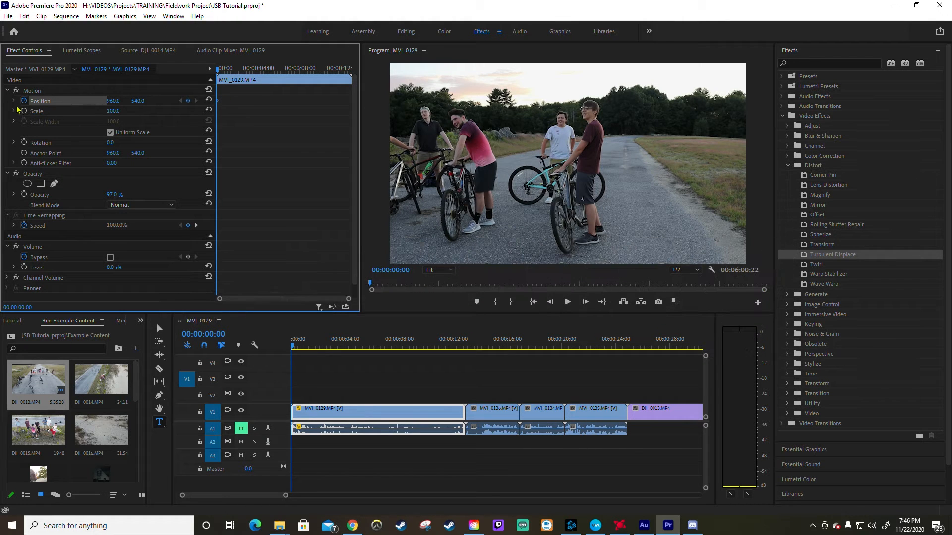
{"action": "left_click", "coordinate": [24, 111]}
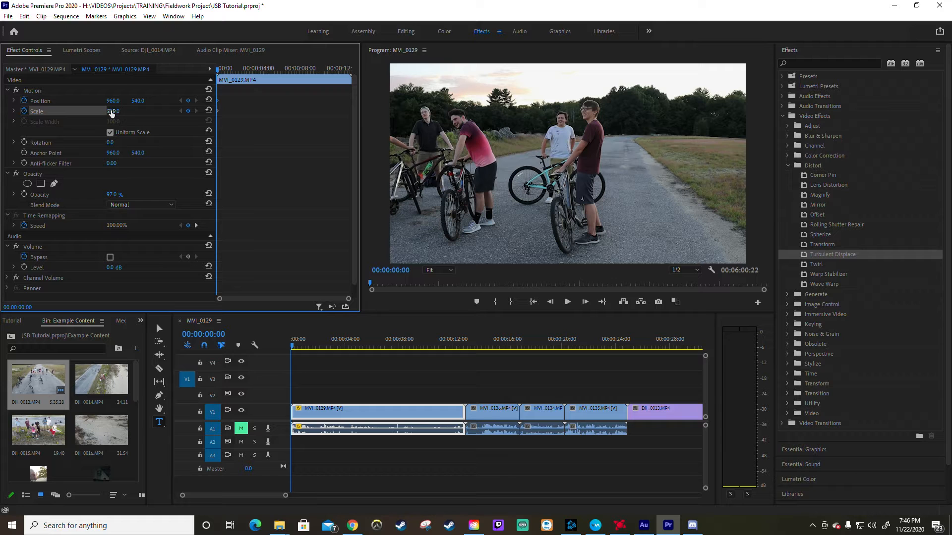
{"action": "left_click_drag", "start_coordinate": [116, 114], "coordinate": [276, 189]}
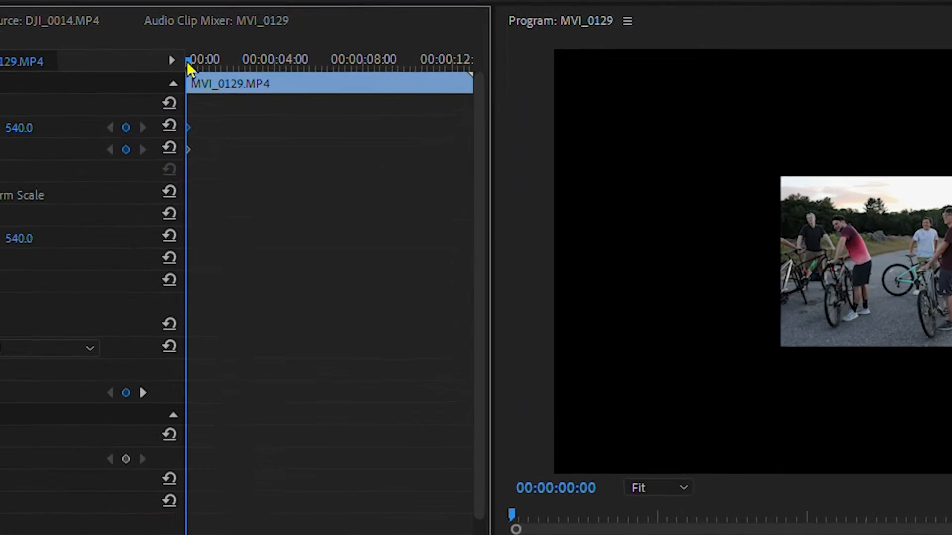
Step: Add position and scale keyframes at about 7 seconds in the MVI_0129 clip and set the scale there to 100
{"action": "left_click_drag", "start_coordinate": [187, 62], "coordinate": [395, 56]}
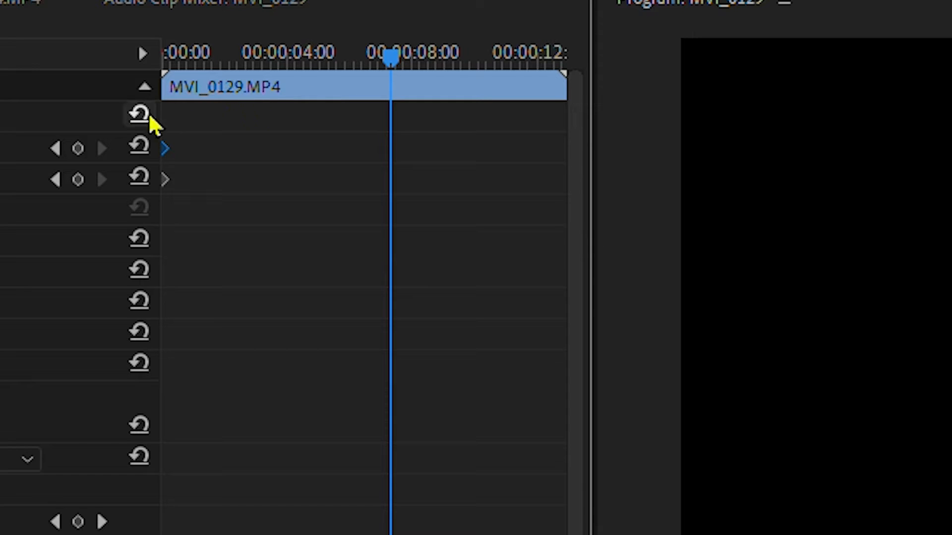
{"action": "left_click", "coordinate": [77, 149]}
{"action": "left_click", "coordinate": [78, 181]}
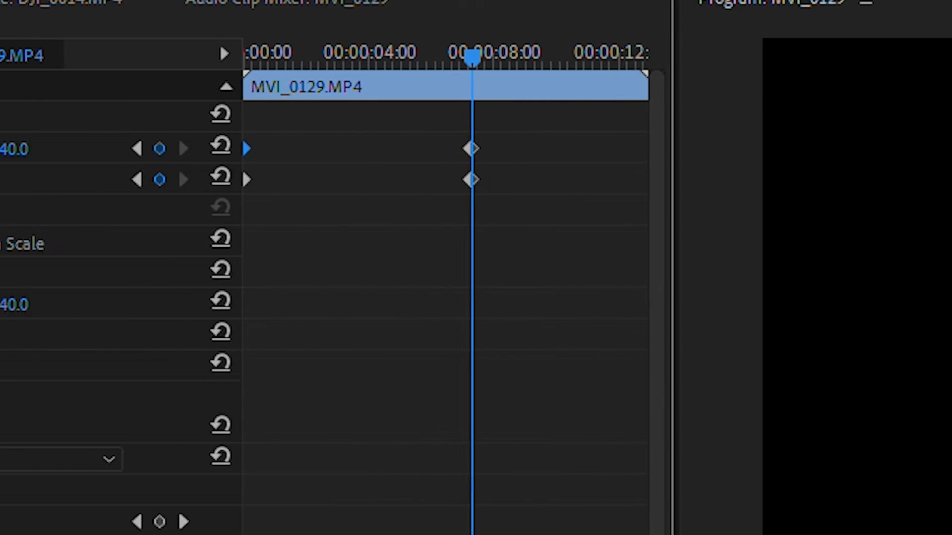
{"action": "left_click", "coordinate": [73, 177]}
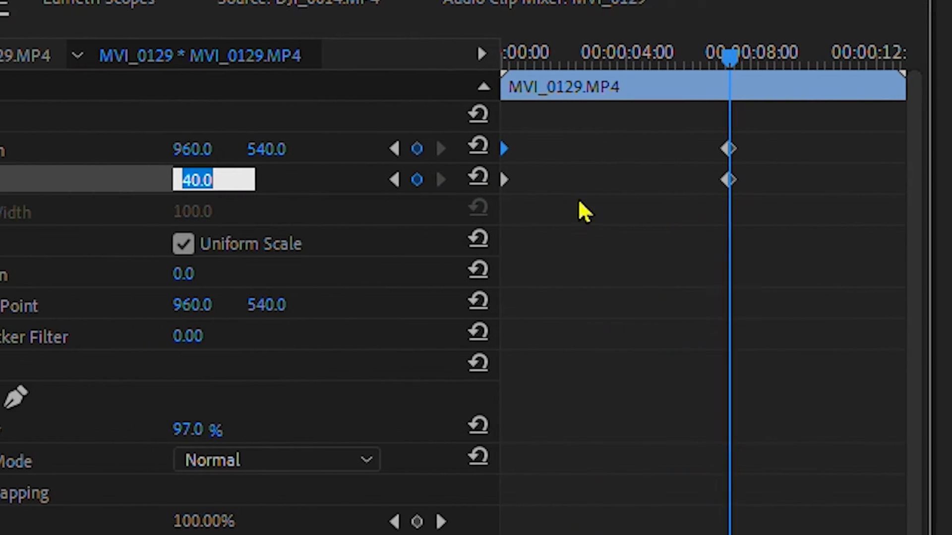
{"action": "type", "text": "100"}
{"action": "key", "text": "Return"}
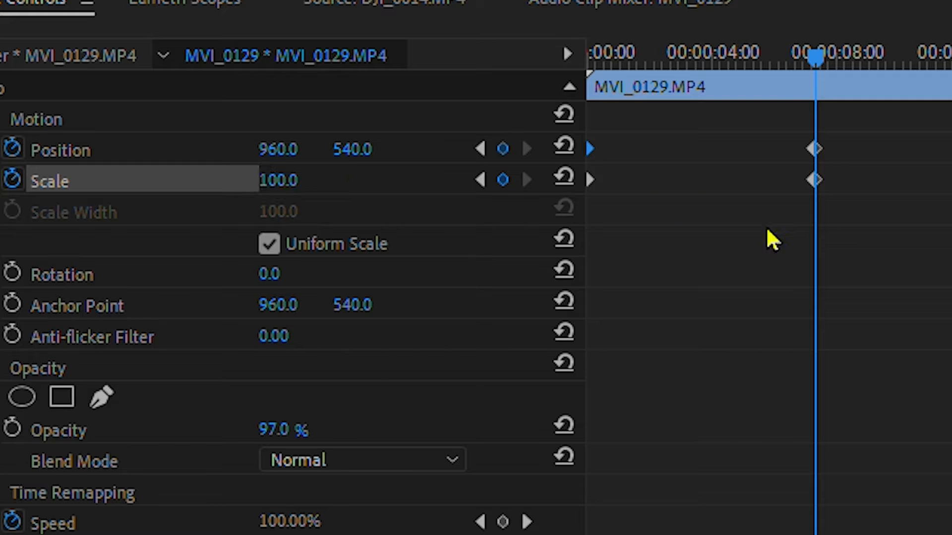
Step: Scrub and play through the MVI_0129 clip's scale animation, checking it at its keyframes
{"action": "left_click_drag", "start_coordinate": [815, 57], "coordinate": [588, 57]}
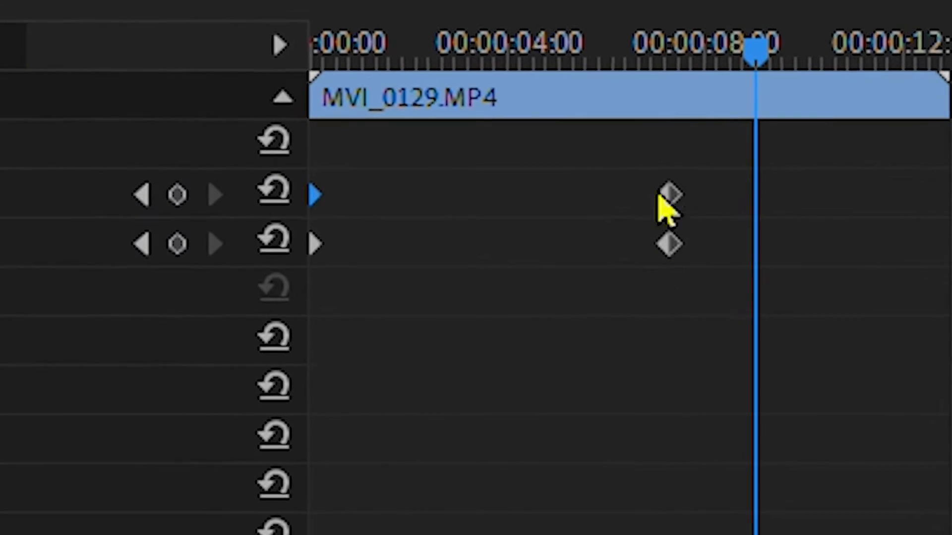
{"action": "left_click", "coordinate": [124, 210]}
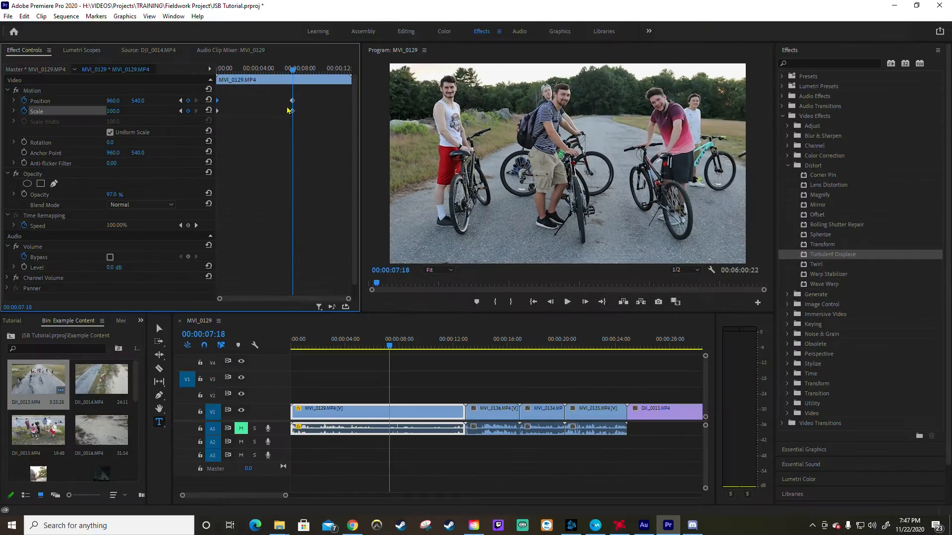
{"action": "key", "text": "space"}
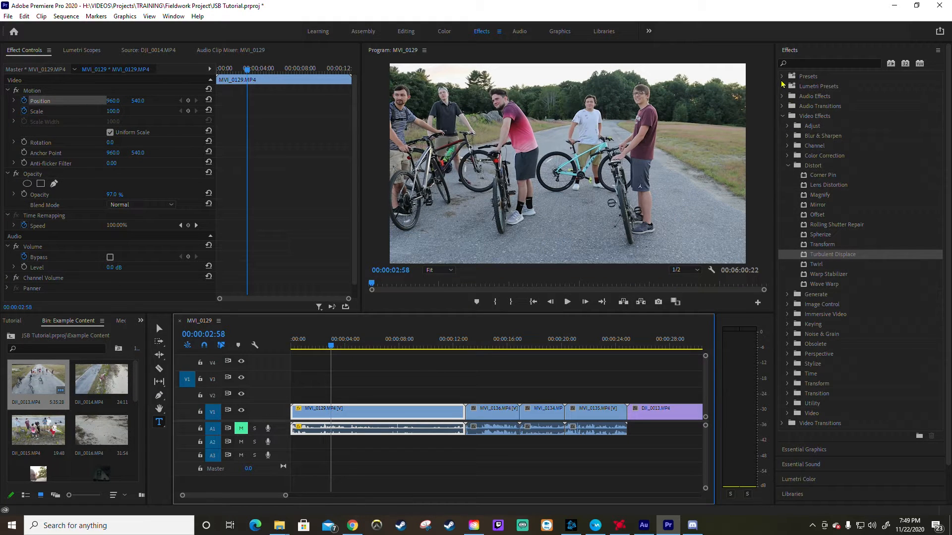
{"action": "left_click_drag", "start_coordinate": [822, 175], "coordinate": [404, 409]}
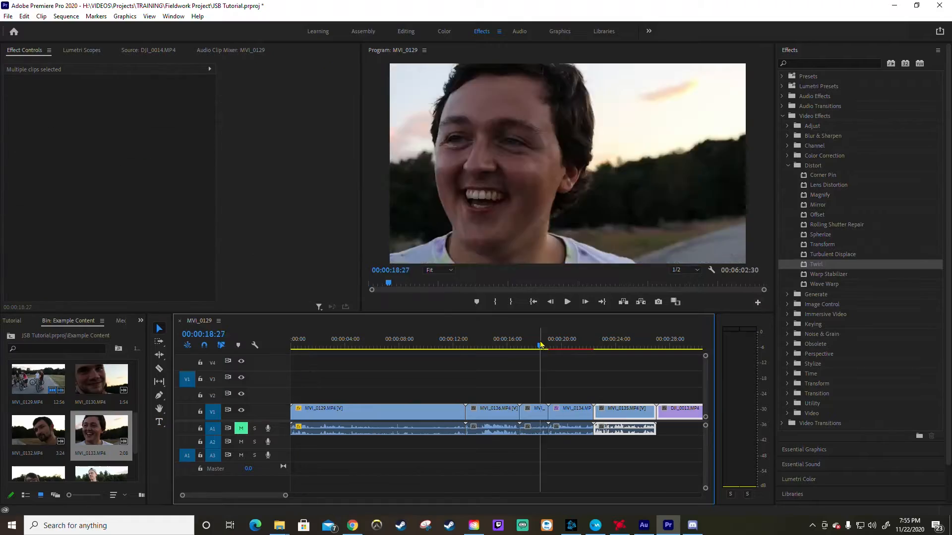
Step: Apply the Twirl distortion effect to the MVI_0133 clip, with the playhead at 00:00:17:57
{"action": "left_click_drag", "start_coordinate": [532, 348], "coordinate": [533, 349]}
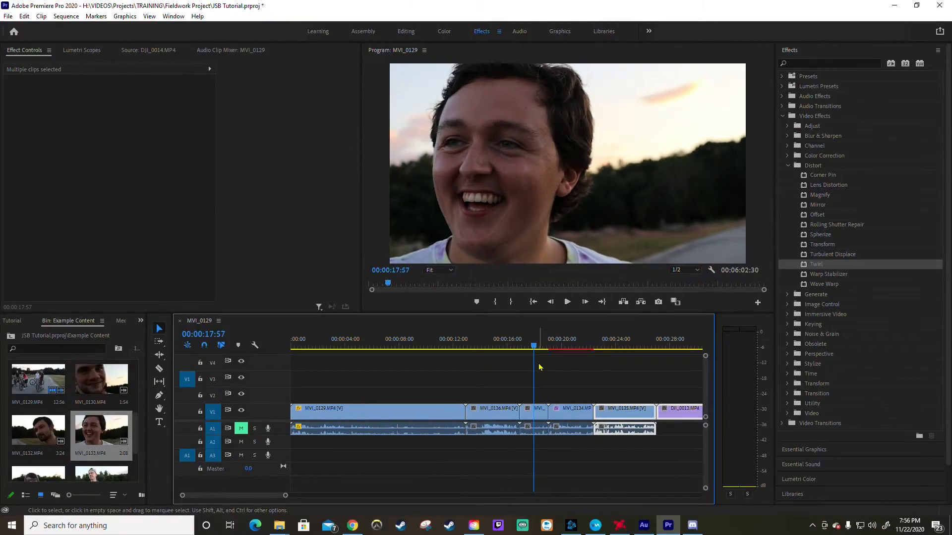
{"action": "left_click", "coordinate": [535, 409]}
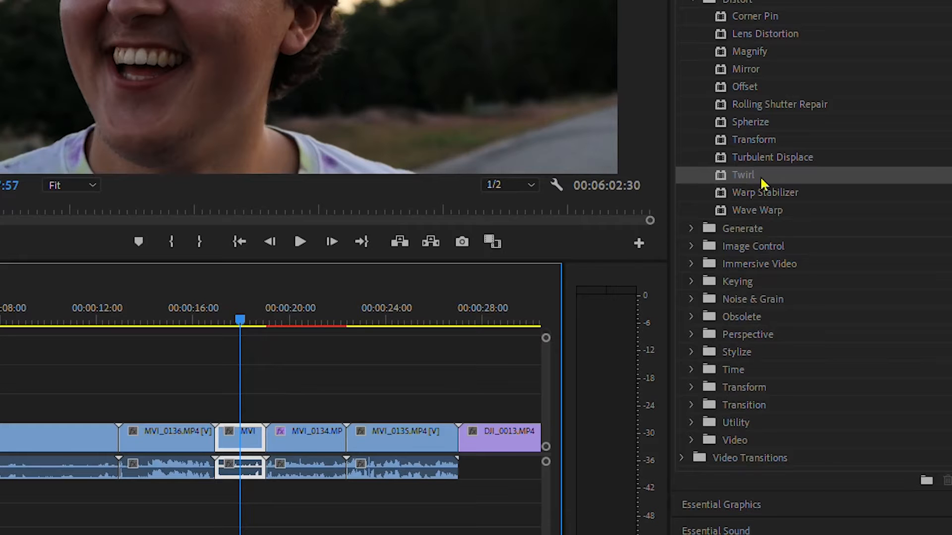
{"action": "left_click_drag", "start_coordinate": [771, 178], "coordinate": [242, 438]}
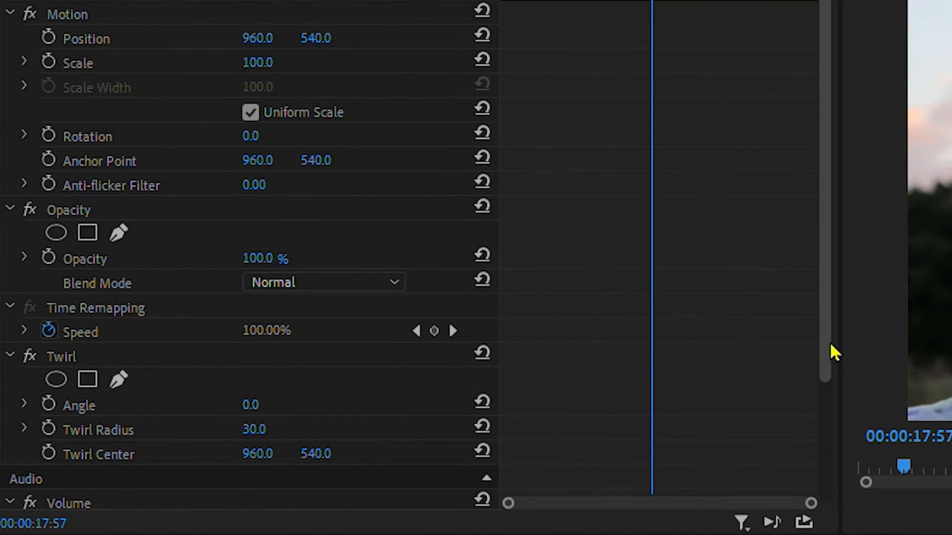
Step: Try a Twirl angle of -73° on the MVI_0133 clip, play it back and return to the clip's start
{"action": "left_click_drag", "start_coordinate": [485, 158], "coordinate": [485, 172]}
{"action": "left_click_drag", "start_coordinate": [832, 361], "coordinate": [823, 483]}
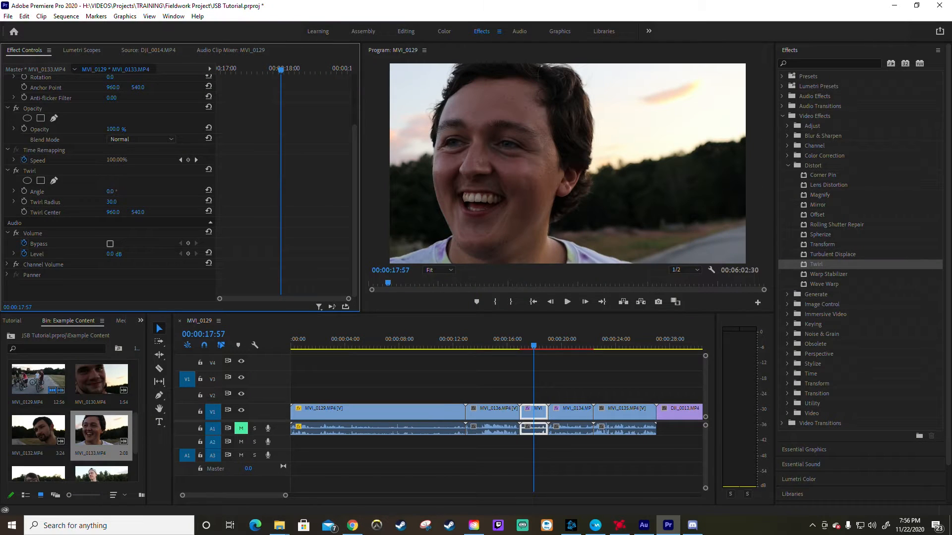
{"action": "left_click_drag", "start_coordinate": [110, 191], "coordinate": [74, 192]}
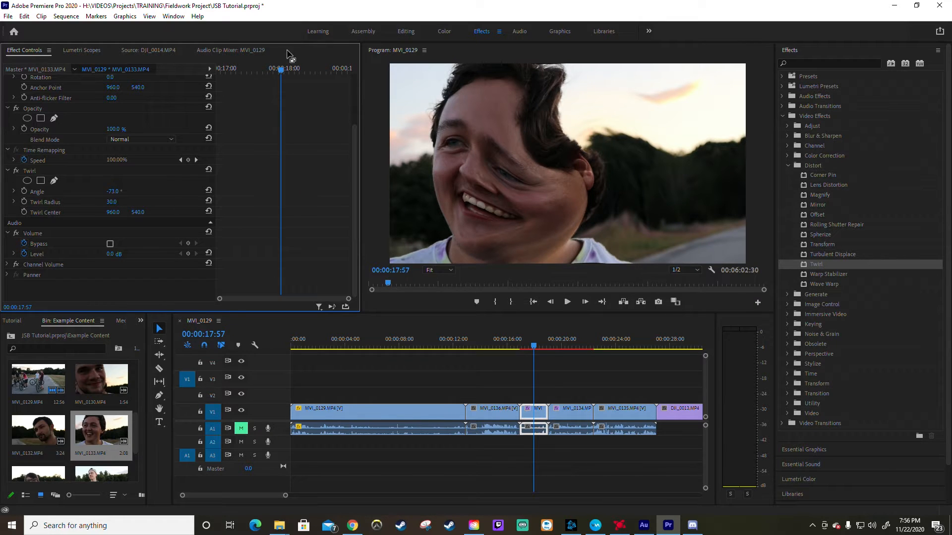
{"action": "left_click", "coordinate": [567, 302]}
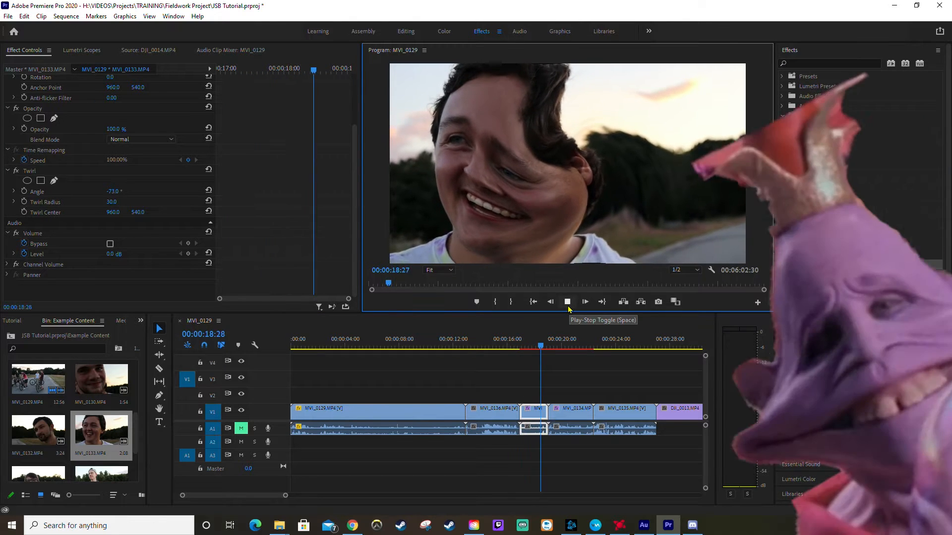
{"action": "left_click", "coordinate": [299, 75]}
{"action": "left_click_drag", "start_coordinate": [299, 75], "coordinate": [204, 91]}
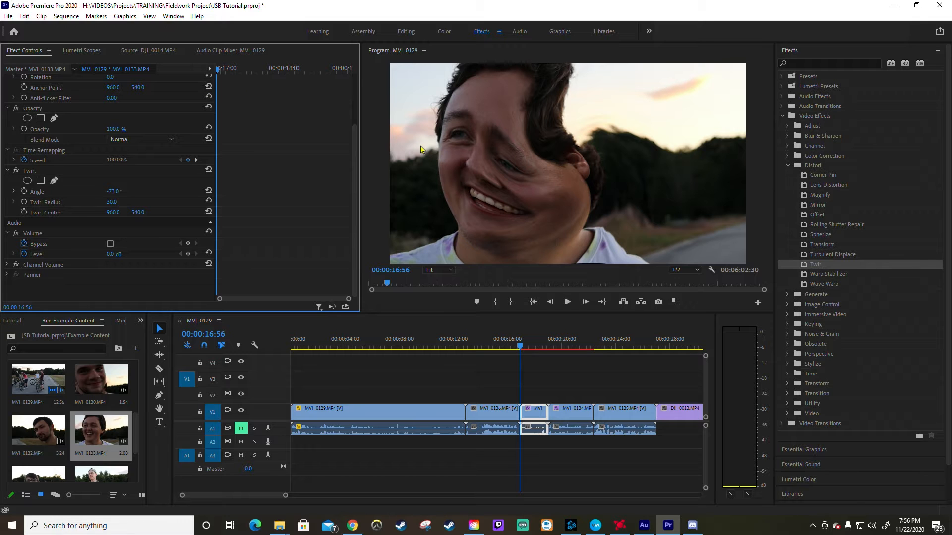
Step: Set the MVI_0133 clip's Twirl radius to 42 and its angle to 38°, and play the clip back
{"action": "left_click_drag", "start_coordinate": [113, 202], "coordinate": [32, 193]}
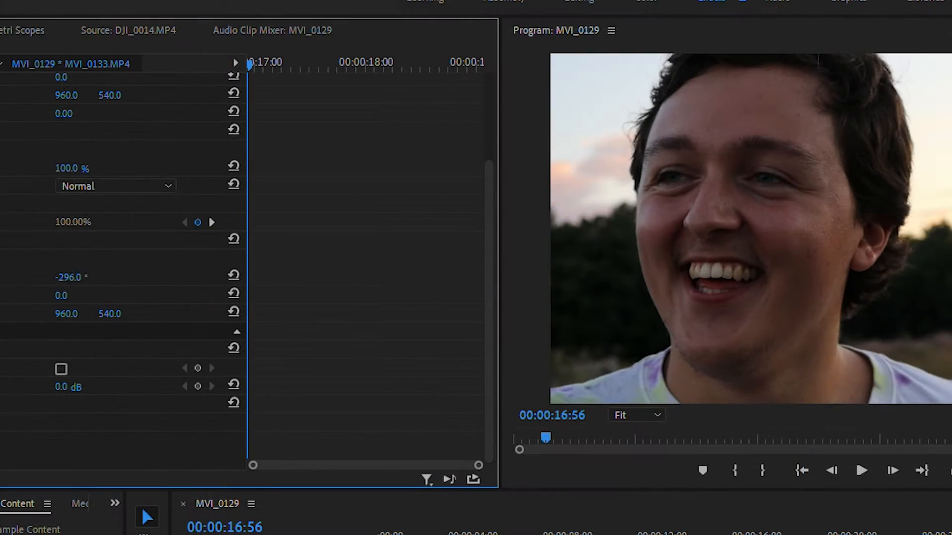
{"action": "mouse_move", "coordinate": [80, 300]}
{"action": "left_mouse_down"}
{"action": "mouse_move", "coordinate": [106, 300]}
{"action": "mouse_move", "coordinate": [77, 300]}
{"action": "mouse_move", "coordinate": [100, 301]}
{"action": "mouse_move", "coordinate": [85, 295]}
{"action": "left_mouse_up"}
{"action": "left_click_drag", "start_coordinate": [68, 277], "coordinate": [190, 277]}
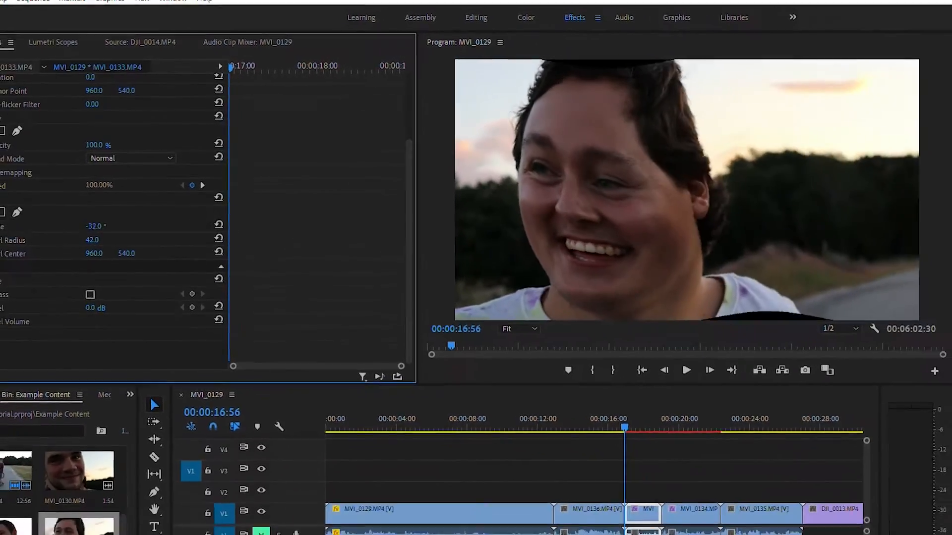
{"action": "left_click_drag", "start_coordinate": [95, 226], "coordinate": [119, 226]}
{"action": "left_click", "coordinate": [567, 304]}
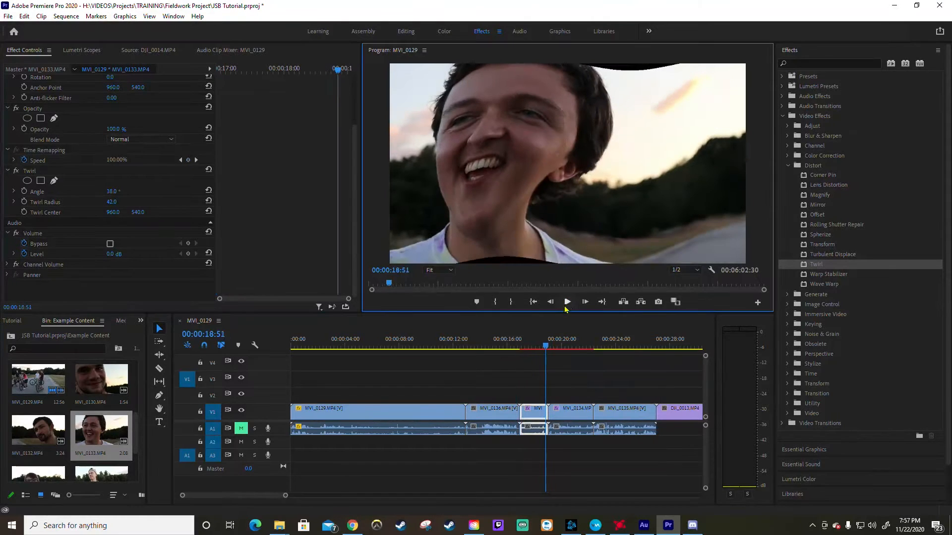
Step: Return to the start of the MVI_0133 clip and set its horizontal Twirl center to 795
{"action": "left_click_drag", "start_coordinate": [545, 349], "coordinate": [521, 350]}
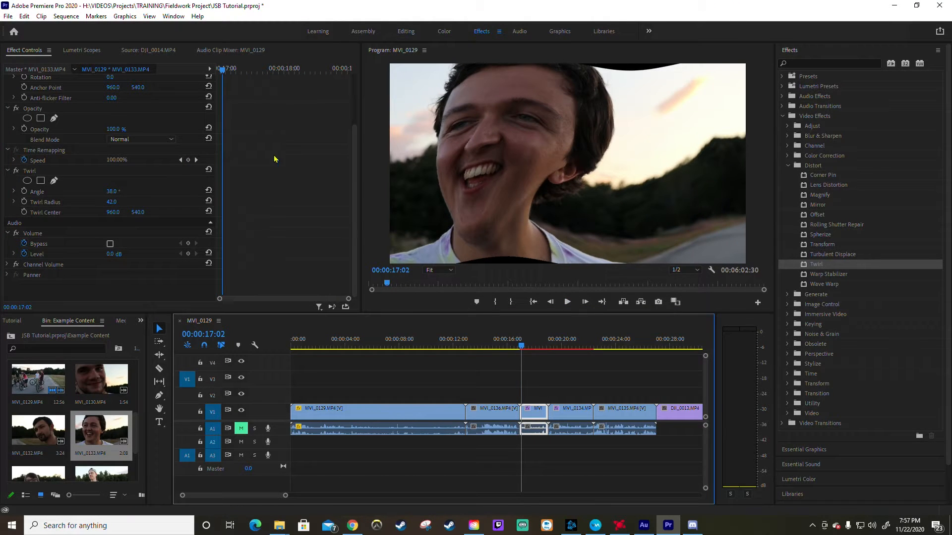
{"action": "left_click_drag", "start_coordinate": [223, 70], "coordinate": [220, 72]}
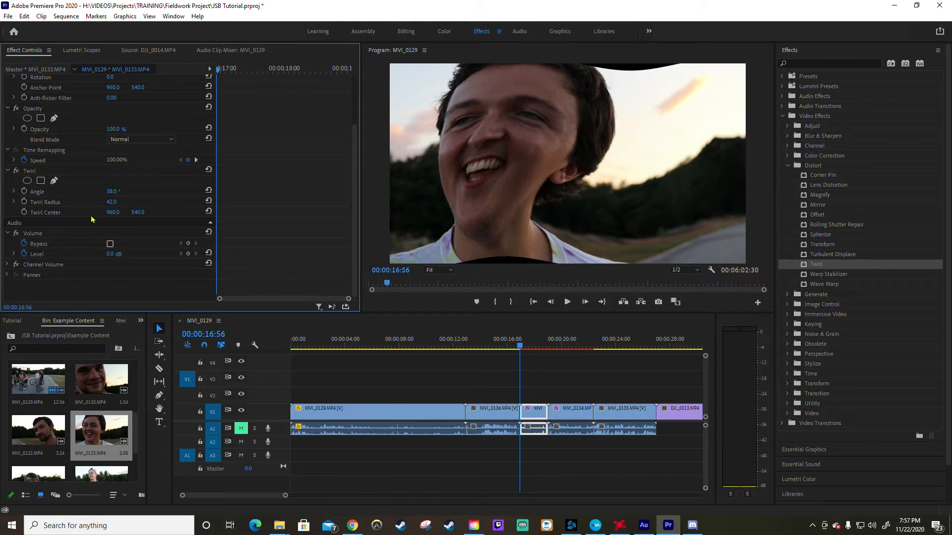
{"action": "left_click_drag", "start_coordinate": [121, 216], "coordinate": [39, 216]}
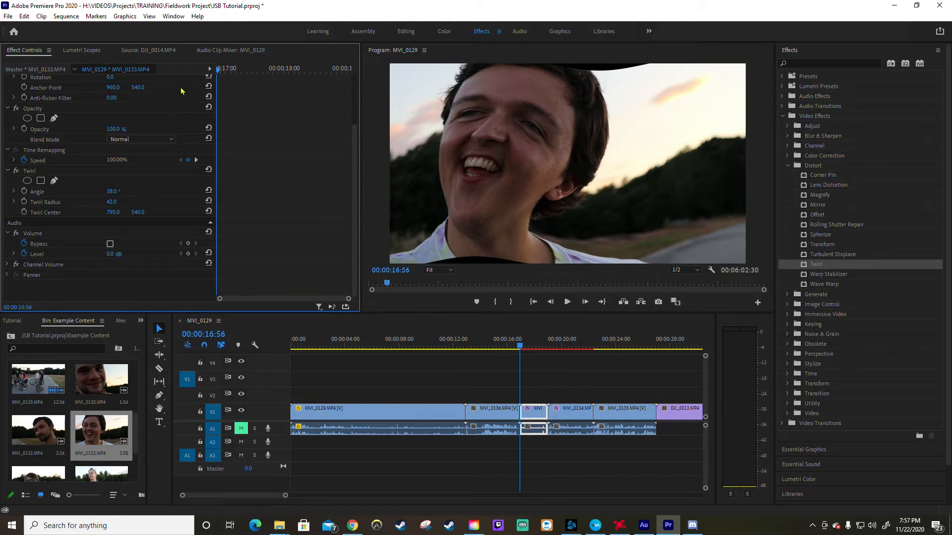
Step: Keyframe the Twirl angle, radius and center at the MVI_0133 clip's start, and add matching keyframes at 00:00:18:49
{"action": "mouse_move", "coordinate": [218, 73]}
{"action": "left_mouse_down"}
{"action": "mouse_move", "coordinate": [342, 70]}
{"action": "mouse_move", "coordinate": [223, 70]}
{"action": "left_mouse_up"}
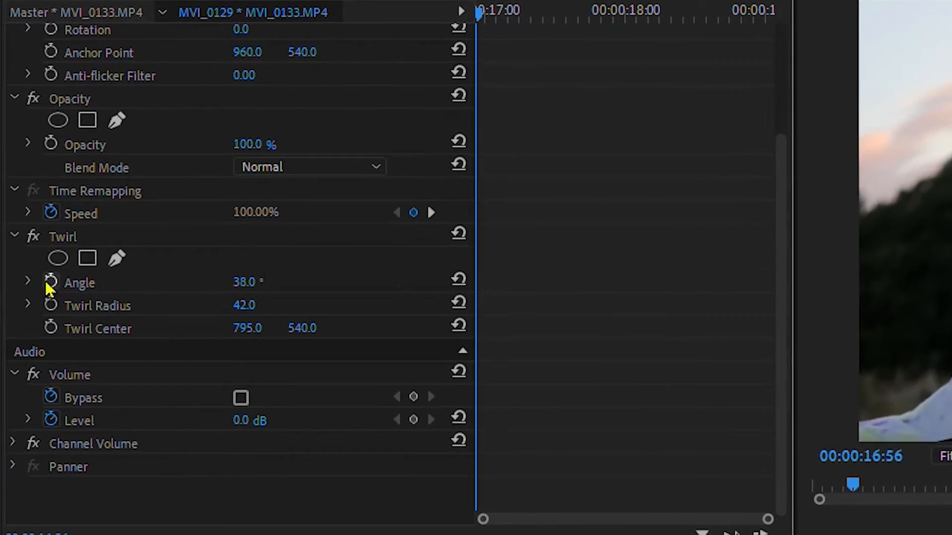
{"action": "left_click", "coordinate": [48, 305]}
{"action": "left_click", "coordinate": [51, 328]}
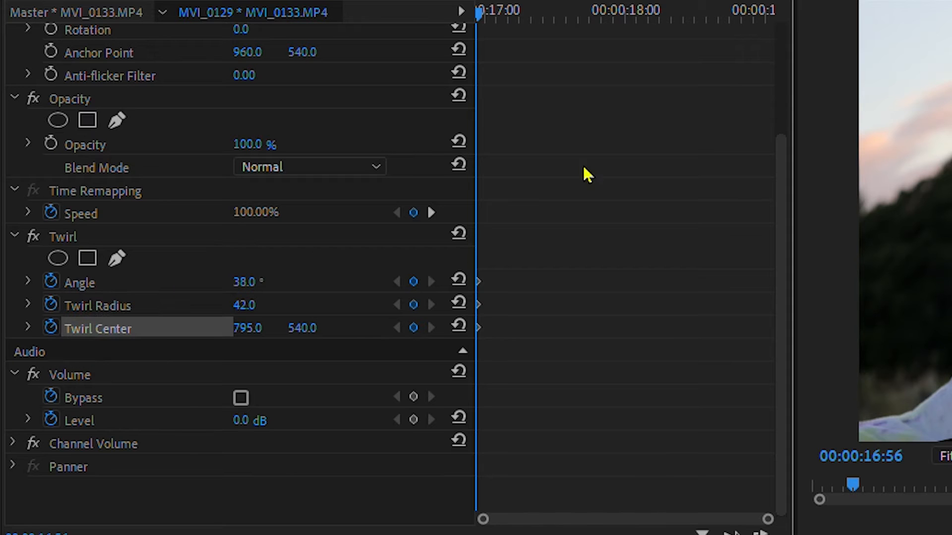
{"action": "left_click_drag", "start_coordinate": [479, 13], "coordinate": [532, 17]}
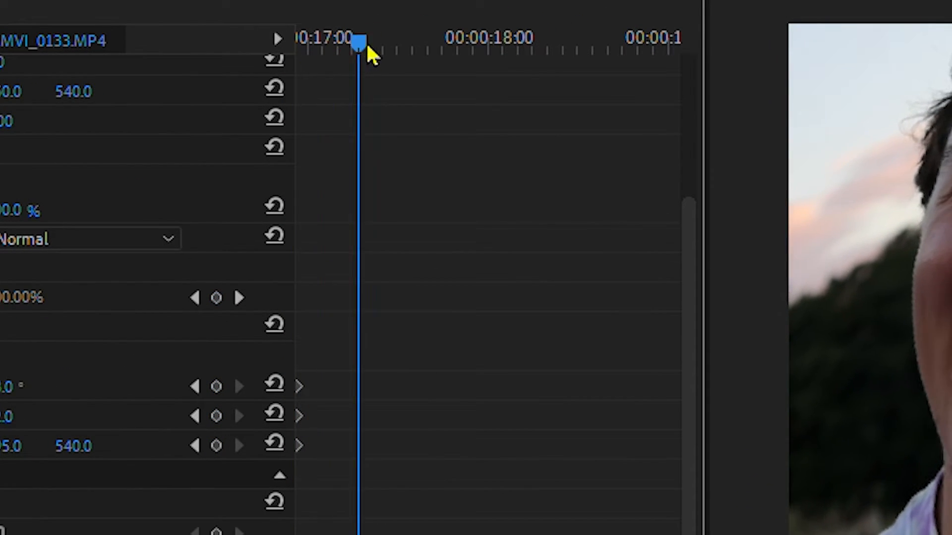
{"action": "left_click_drag", "start_coordinate": [368, 47], "coordinate": [637, 48]}
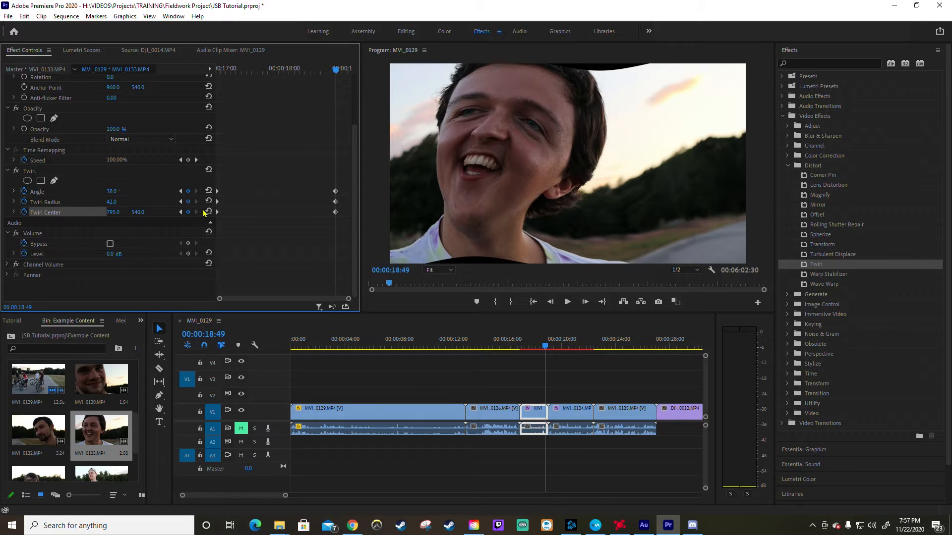
Step: At 00:00:18:49, set the MVI_0133 clip's Twirl angle to 152°, radius to 33 and horizontal center to 300
{"action": "left_click_drag", "start_coordinate": [110, 195], "coordinate": [166, 195]}
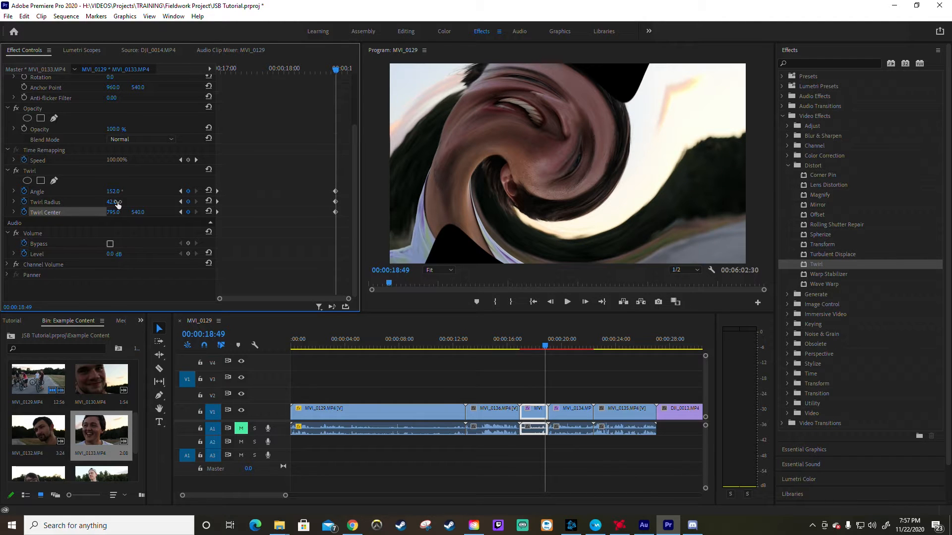
{"action": "mouse_move", "coordinate": [114, 212]}
{"action": "left_mouse_down"}
{"action": "mouse_move", "coordinate": [328, 212]}
{"action": "mouse_move", "coordinate": [39, 212]}
{"action": "mouse_move", "coordinate": [160, 220]}
{"action": "mouse_move", "coordinate": [100, 220]}
{"action": "left_mouse_up"}
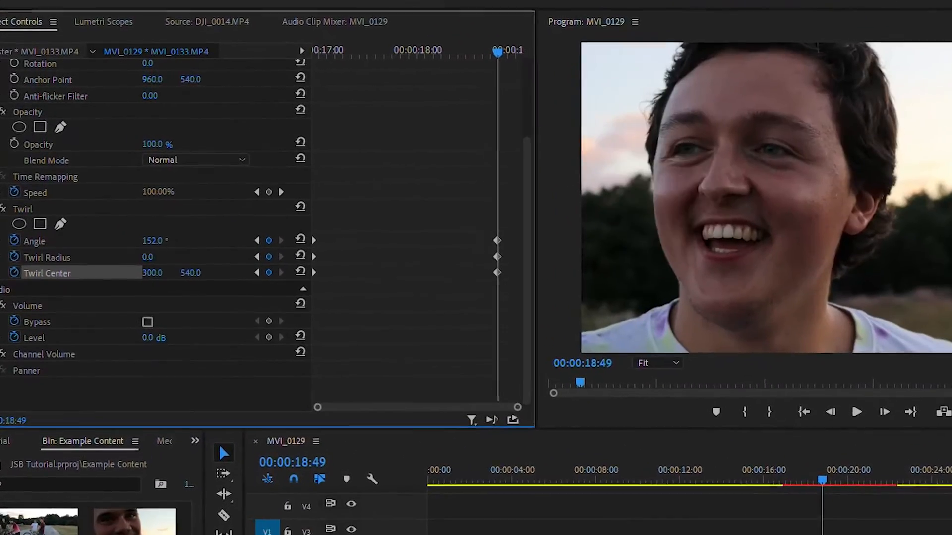
{"action": "left_click_drag", "start_coordinate": [142, 249], "coordinate": [199, 249]}
{"action": "left_click_drag", "start_coordinate": [229, 278], "coordinate": [192, 278]}
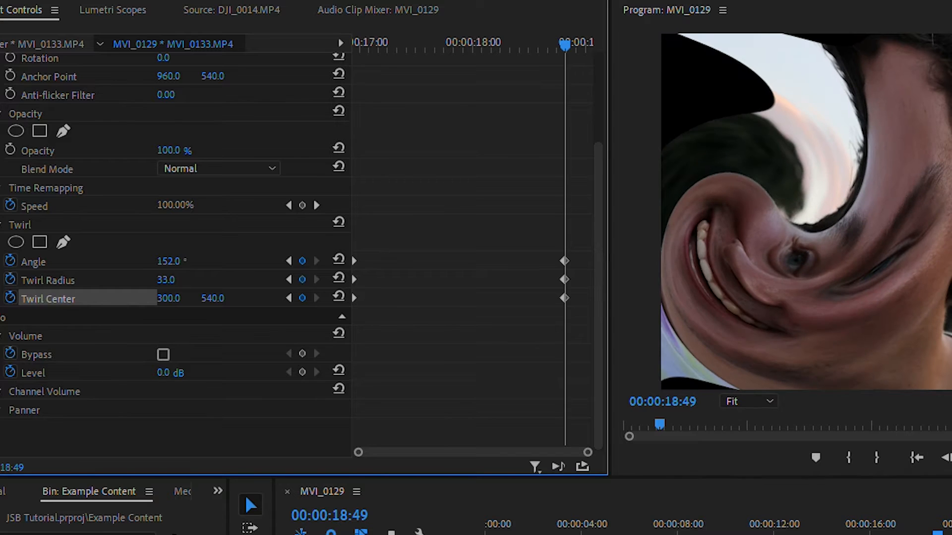
Step: Play the sequence from 00:00:15:05 to view the animated twirl on the MVI_0133 clip
{"action": "left_click_drag", "start_coordinate": [937, 527], "coordinate": [847, 526]}
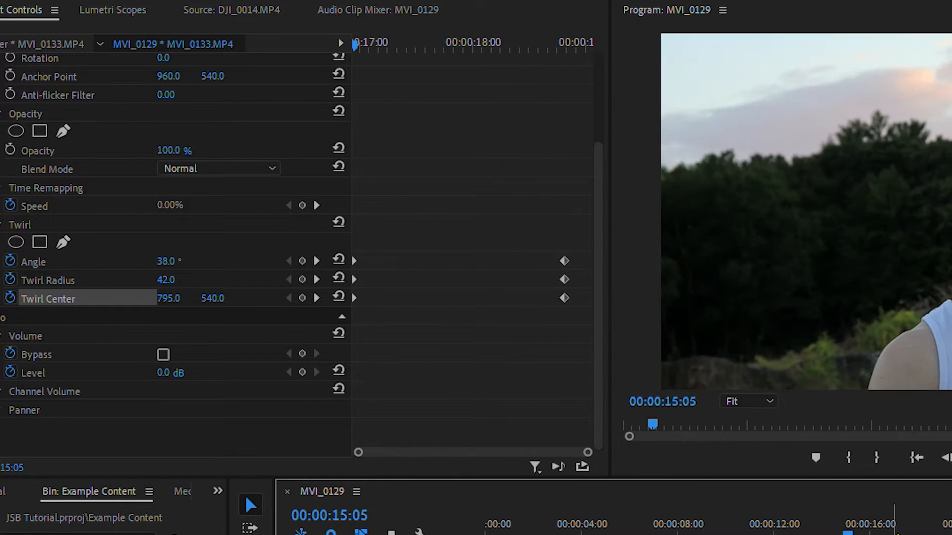
{"action": "key", "text": "space"}
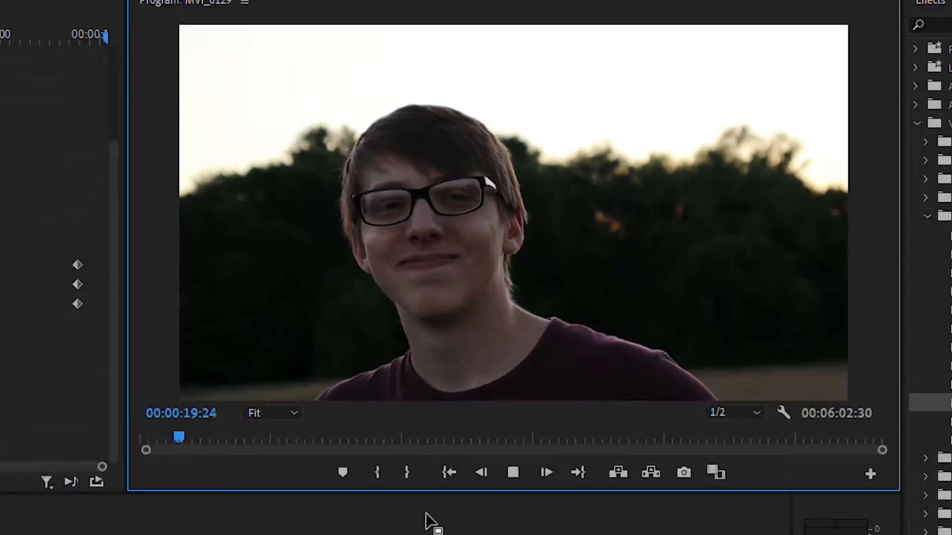
{"action": "left_click", "coordinate": [566, 302]}
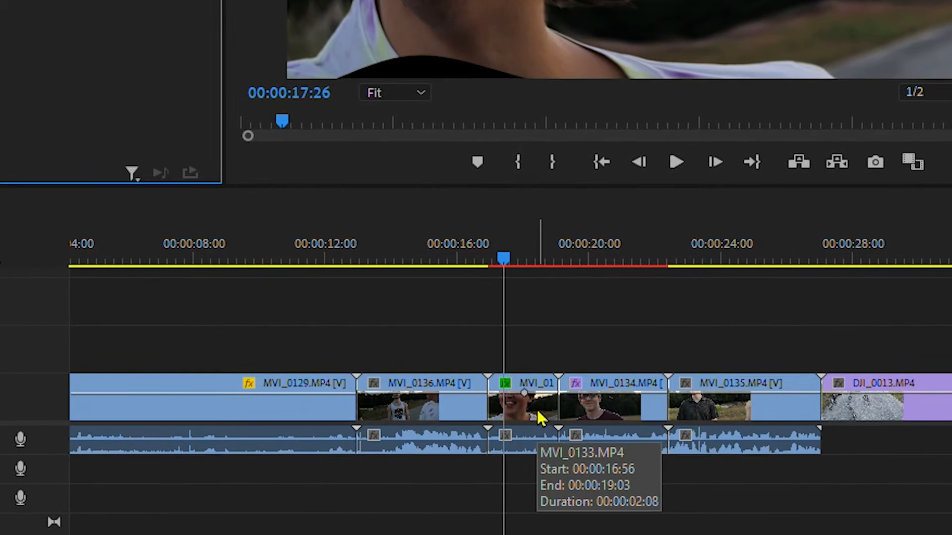
Step: Draw a freeform mask around the man's head for the MVI_0133 clip's Twirl effect, shift it slightly left and play it back
{"action": "left_click", "coordinate": [539, 419]}
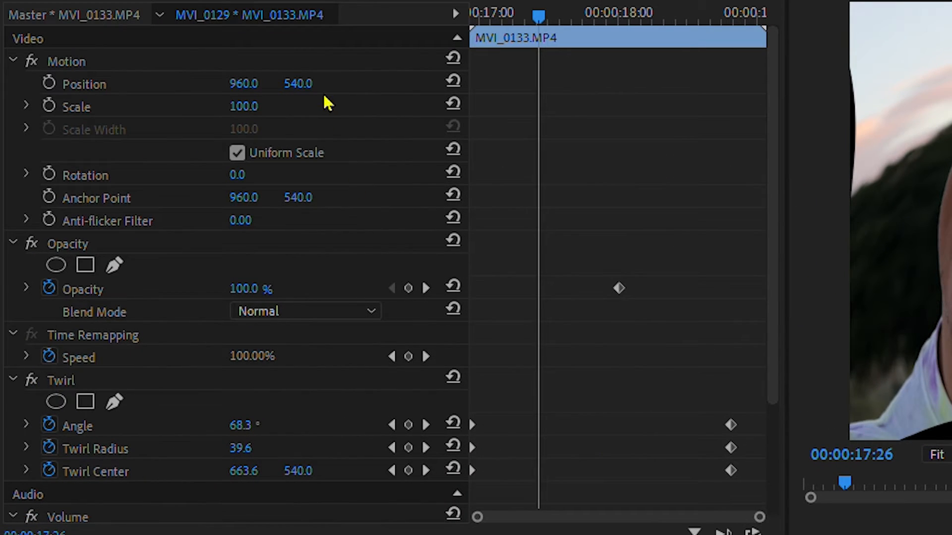
{"action": "scroll", "coordinate": [337, 213], "scroll_direction": "down", "scroll_amount": 2}
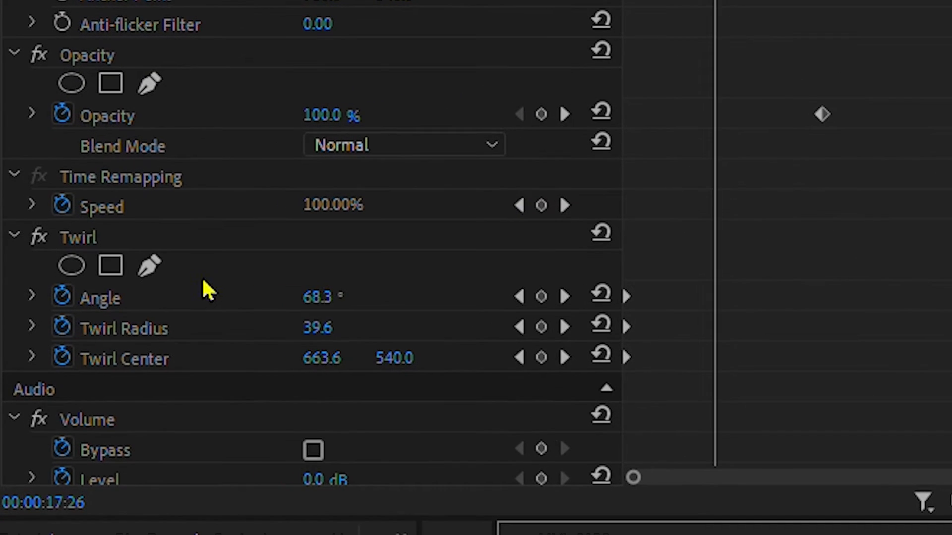
{"action": "left_click", "coordinate": [148, 283]}
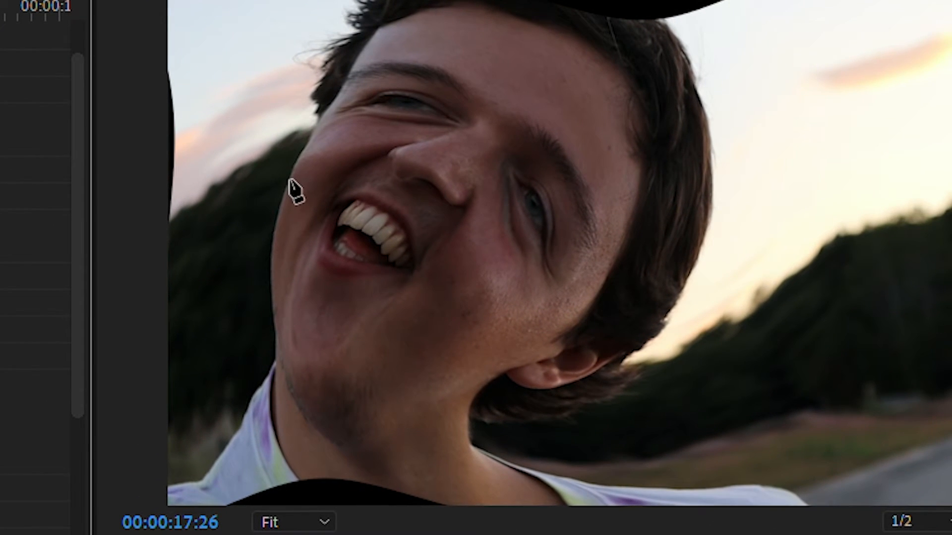
{"action": "left_click", "coordinate": [289, 180]}
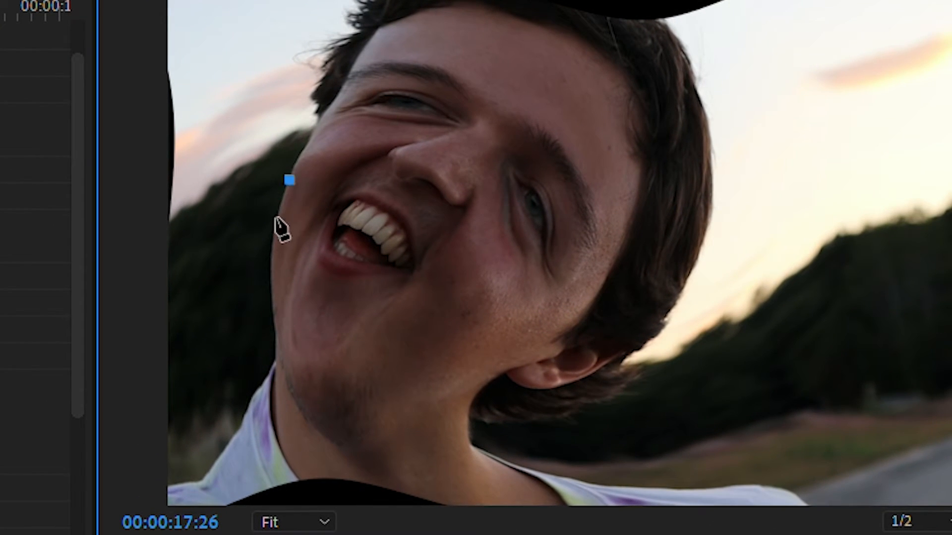
{"action": "left_click", "coordinate": [498, 400]}
{"action": "left_click", "coordinate": [554, 393]}
{"action": "left_click", "coordinate": [623, 366]}
{"action": "left_click", "coordinate": [669, 313]}
{"action": "left_click", "coordinate": [701, 250]}
{"action": "left_click", "coordinate": [712, 153]}
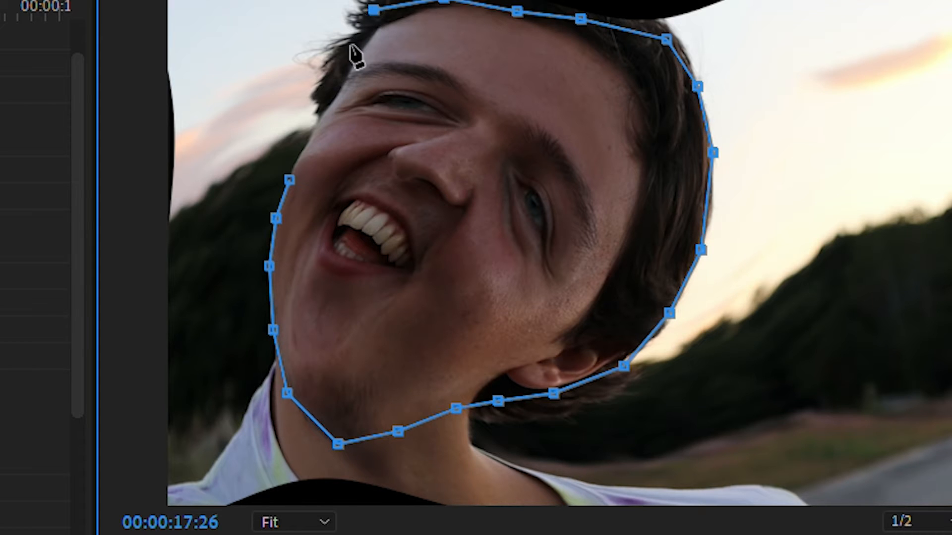
{"action": "left_click", "coordinate": [296, 171]}
{"action": "left_click_drag", "start_coordinate": [425, 238], "coordinate": [395, 223]}
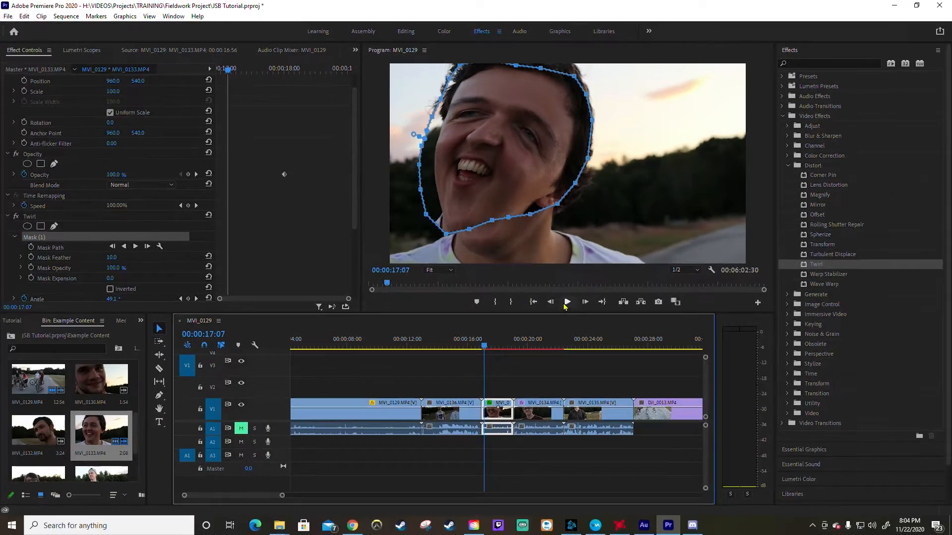
{"action": "left_click", "coordinate": [567, 302]}
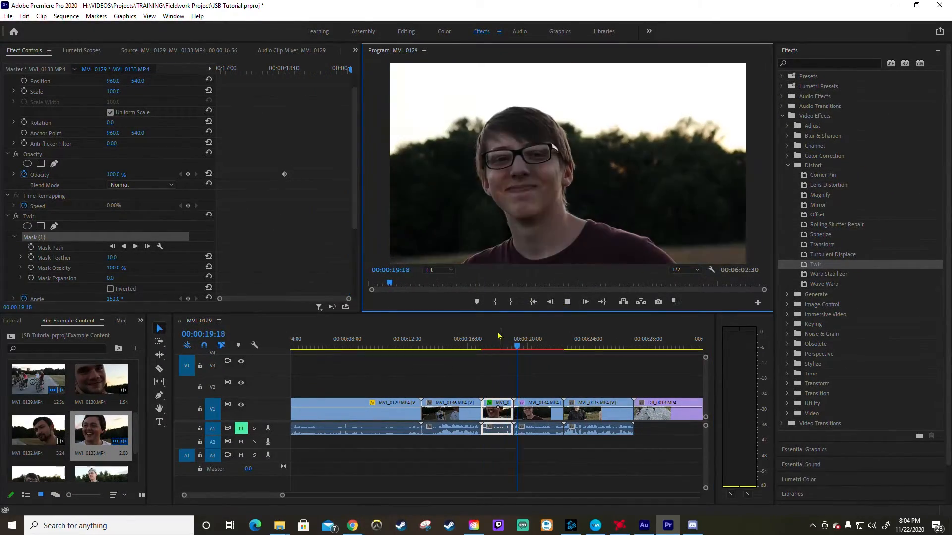
{"action": "left_click_drag", "start_coordinate": [525, 346], "coordinate": [498, 351]}
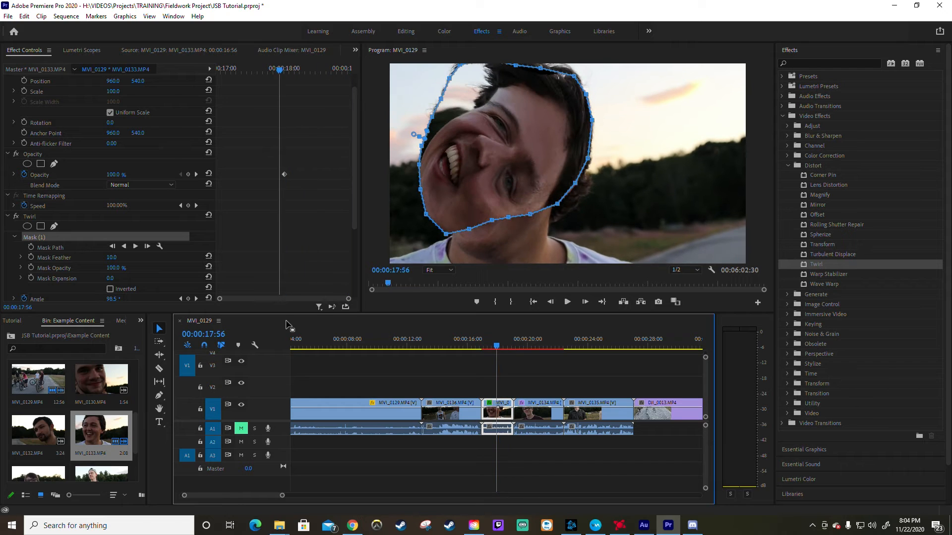
Step: Set the Twirl mask's feather to 329 and play the clip back
{"action": "left_click", "coordinate": [111, 258]}
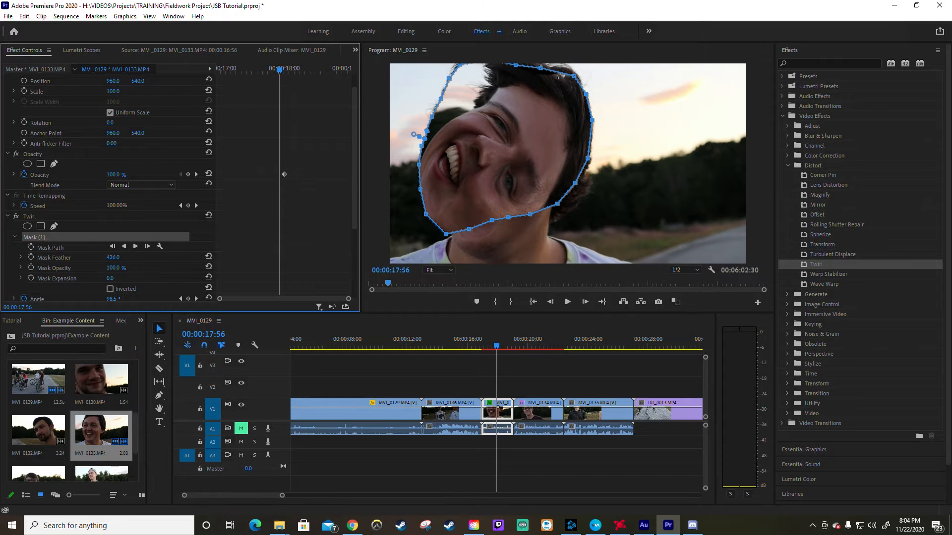
{"action": "left_click_drag", "start_coordinate": [113, 258], "coordinate": [91, 257]}
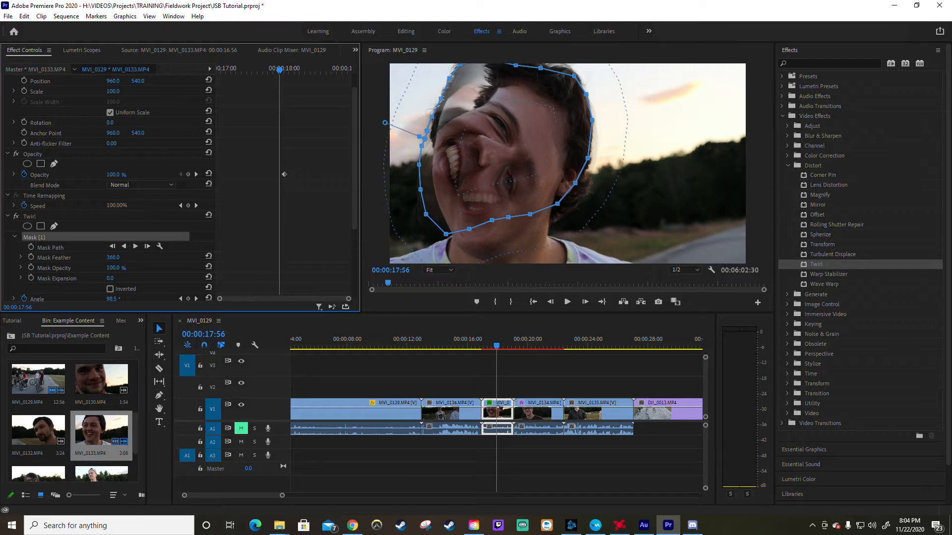
{"action": "left_click_drag", "start_coordinate": [496, 346], "coordinate": [478, 345]}
{"action": "left_click", "coordinate": [568, 302]}
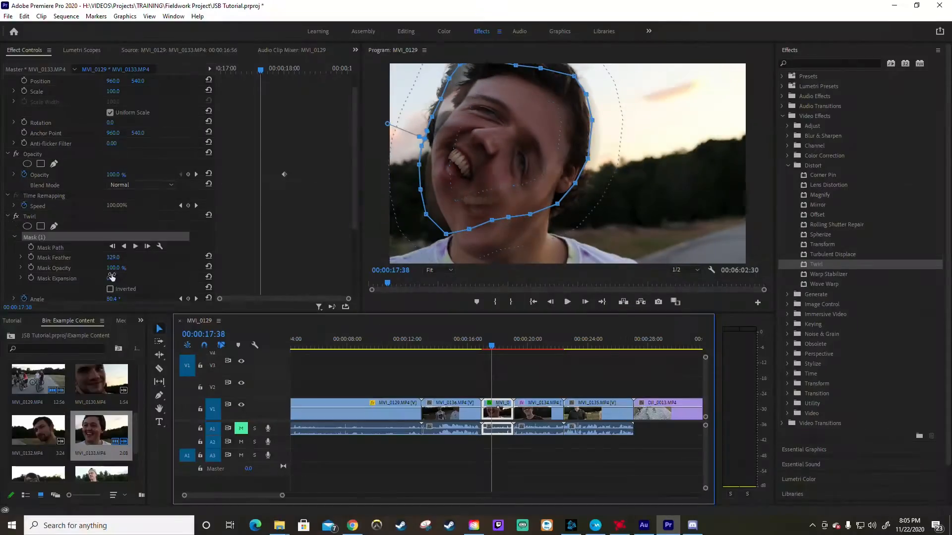
Step: Try a large expansion of 591 on the Twirl mask, then reduce the expansion to 19
{"action": "left_click_drag", "start_coordinate": [111, 277], "coordinate": [159, 277]}
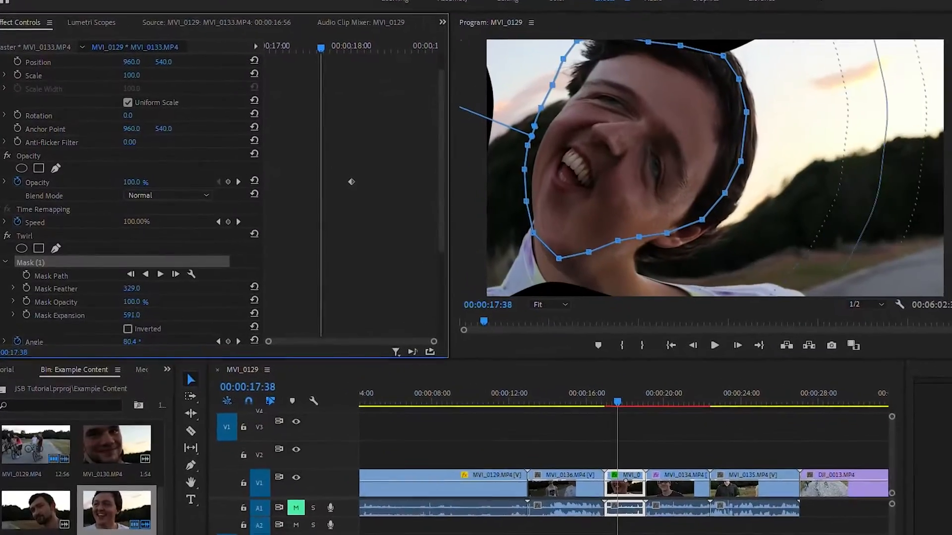
{"action": "left_click_drag", "start_coordinate": [159, 315], "coordinate": [131, 315]}
{"action": "left_click_drag", "start_coordinate": [165, 382], "coordinate": [139, 381]}
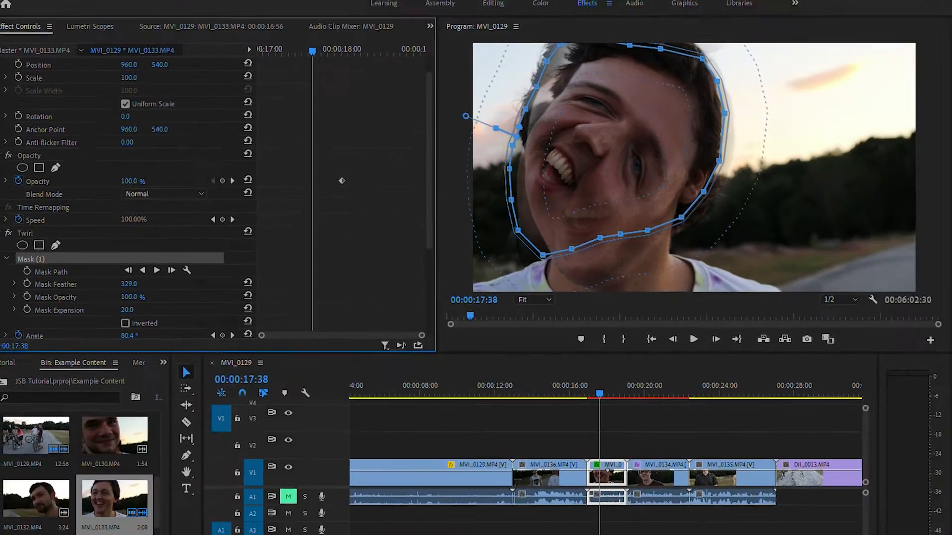
{"action": "left_click_drag", "start_coordinate": [128, 310], "coordinate": [127, 310]}
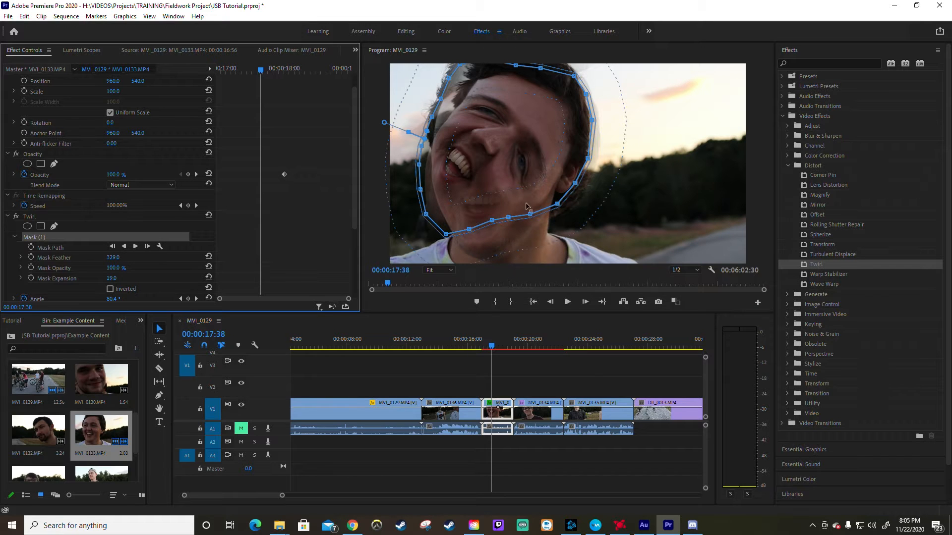
Step: Reposition the Twirl mask over the man's face, track it forward to the clip's end and play the result
{"action": "left_click_drag", "start_coordinate": [525, 155], "coordinate": [480, 157]}
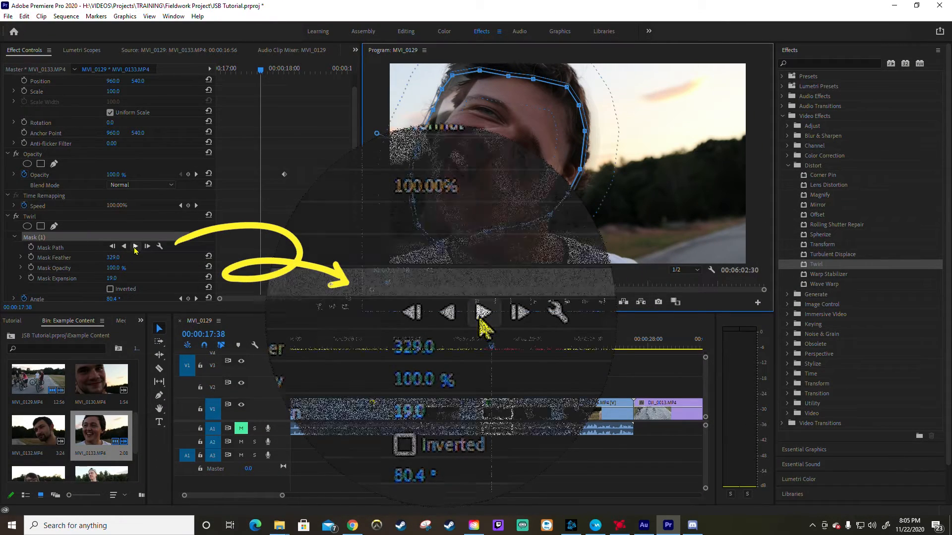
{"action": "left_click", "coordinate": [135, 247]}
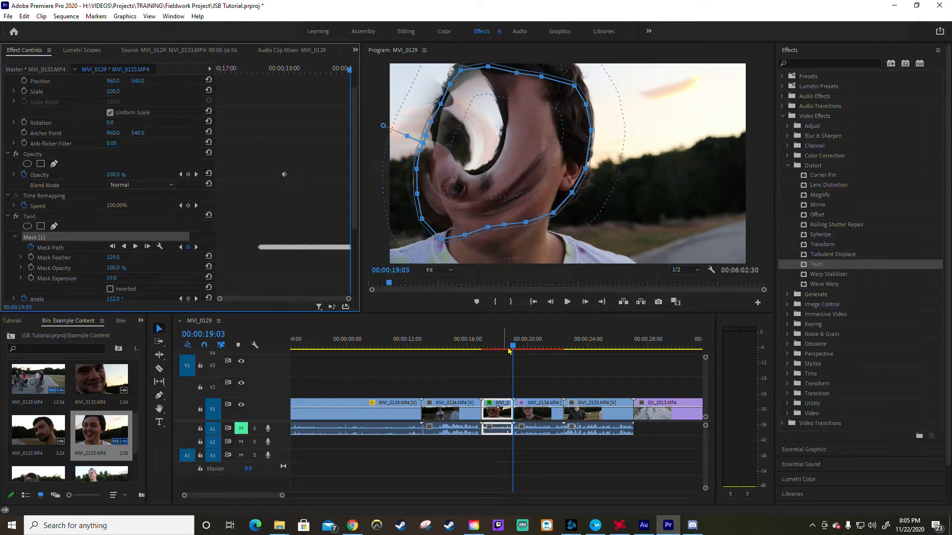
{"action": "left_click_drag", "start_coordinate": [516, 348], "coordinate": [486, 352]}
{"action": "left_click", "coordinate": [567, 302]}
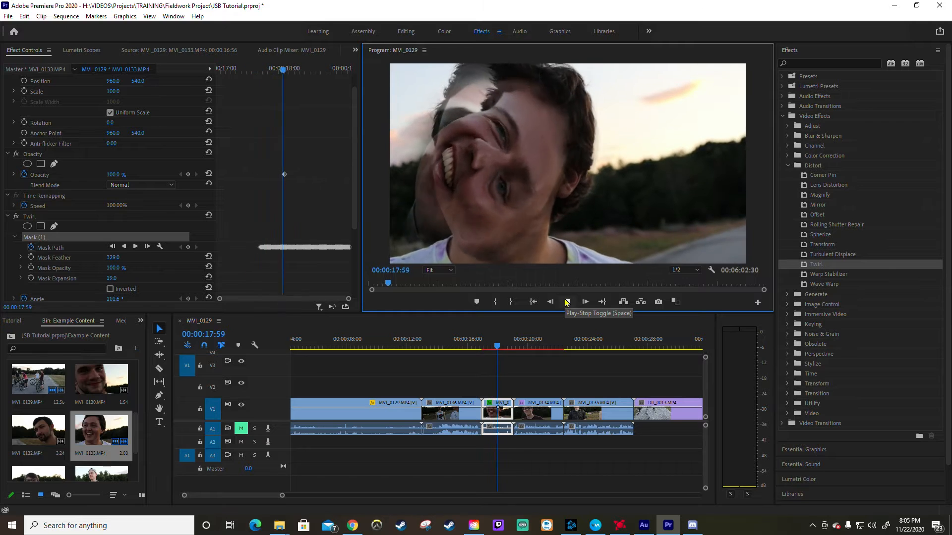
{"action": "left_click", "coordinate": [489, 347]}
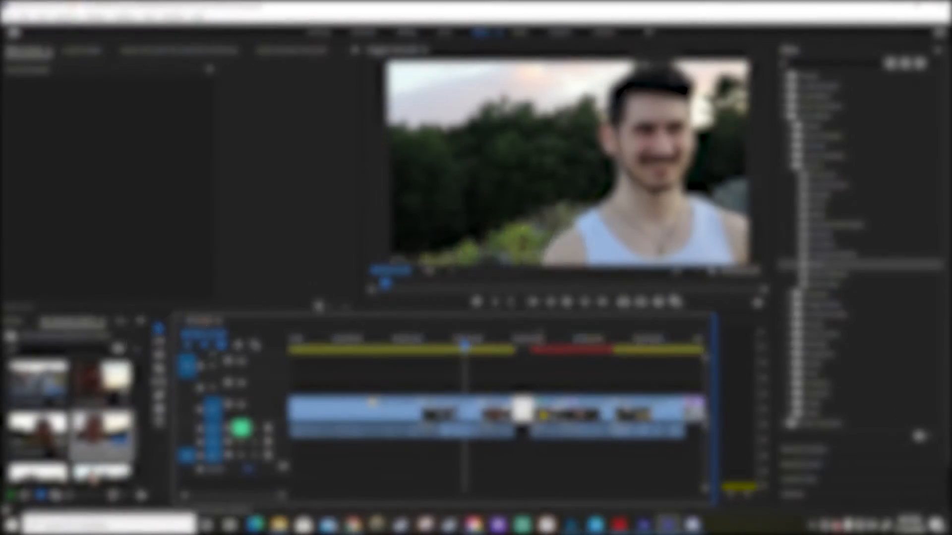
Step: Keyframe position and scale at the start of the MVI_0133 copy without Twirl, with horizontal position 1379 and scale 153
{"action": "left_click_drag", "start_coordinate": [463, 347], "coordinate": [491, 346]}
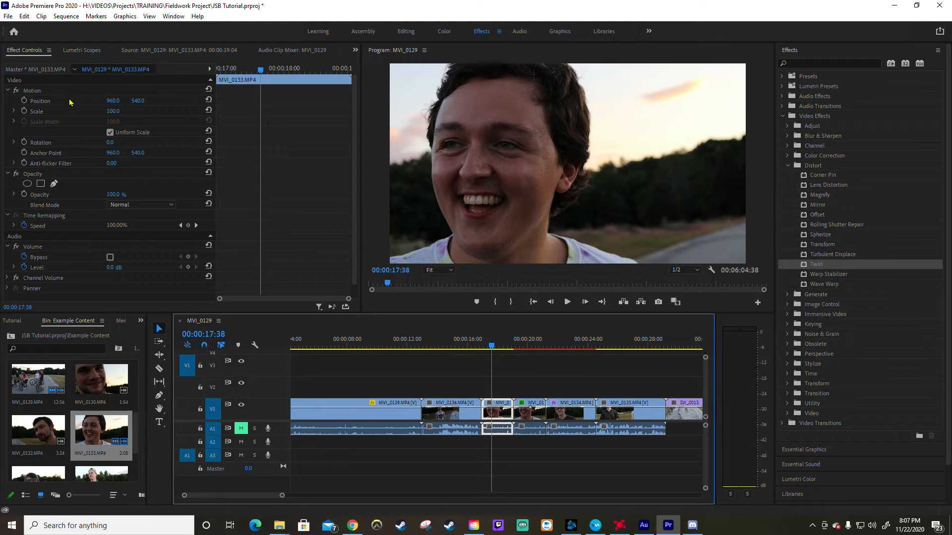
{"action": "left_click", "coordinate": [254, 71]}
{"action": "left_click_drag", "start_coordinate": [255, 70], "coordinate": [218, 71]}
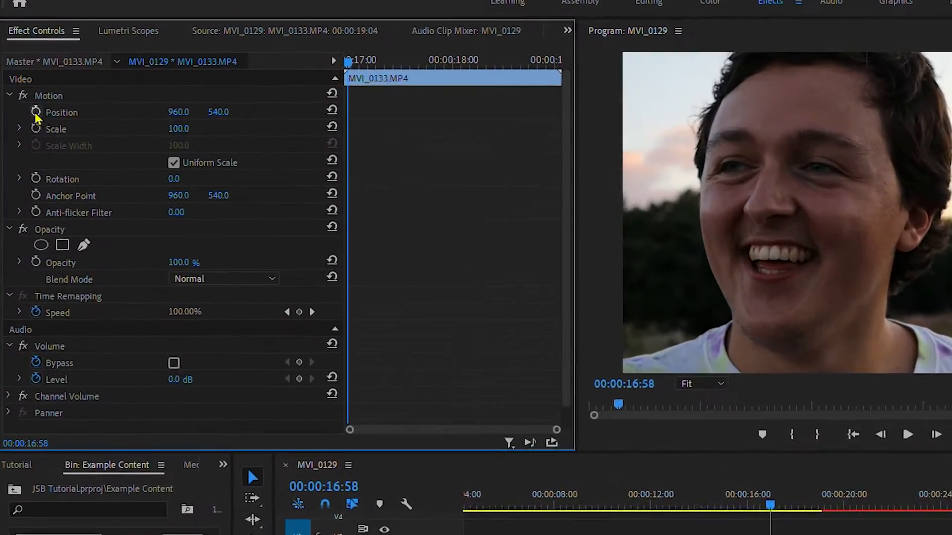
{"action": "left_click", "coordinate": [31, 106]}
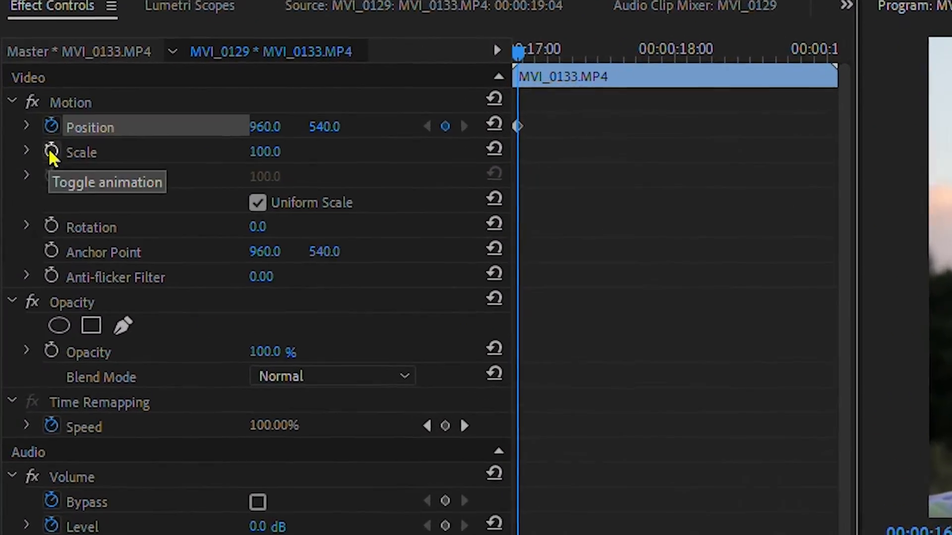
{"action": "left_click", "coordinate": [51, 151]}
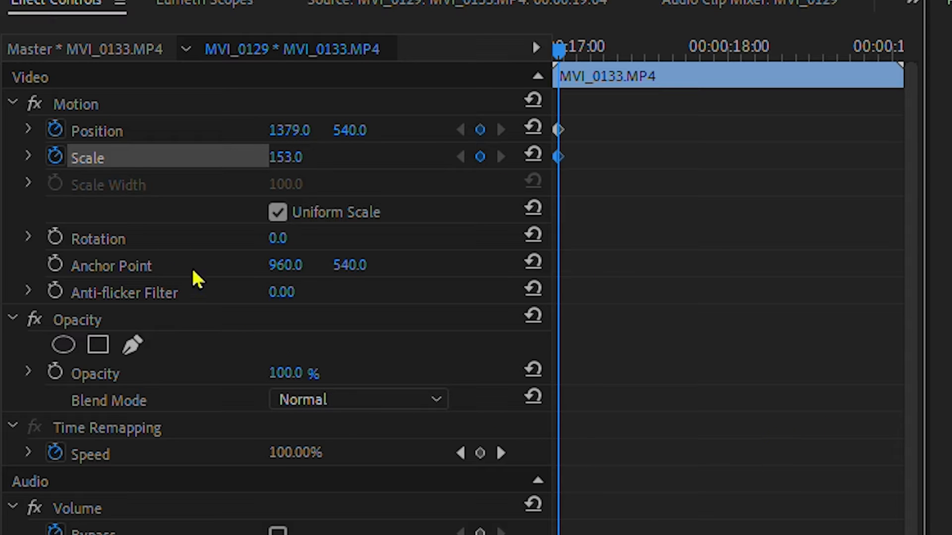
Step: Animate the scaled MVI_0133 clip's position by advancing frame by frame to its end and shifting the picture slightly to add position keyframes
{"action": "left_click", "coordinate": [80, 106]}
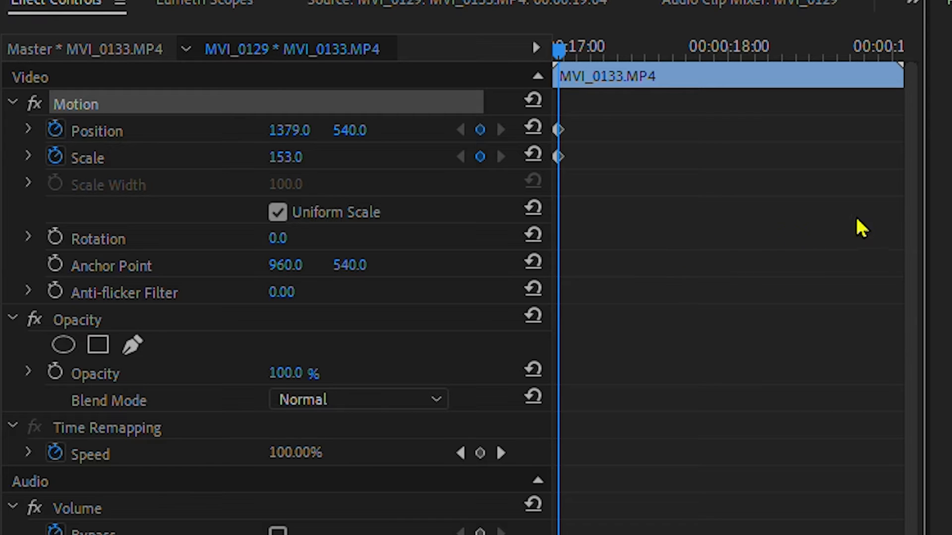
{"action": "key", "text": "Right"}
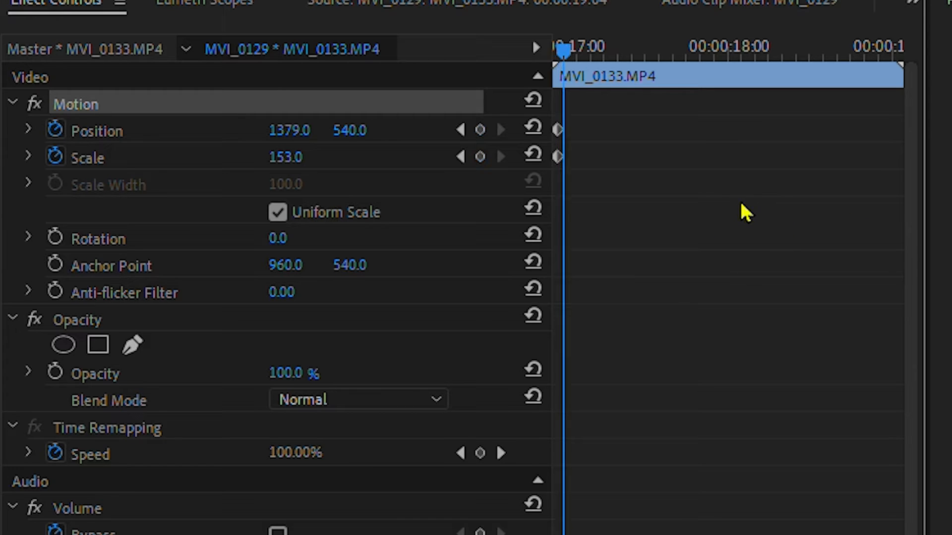
{"action": "key", "text": "Right"}
{"action": "left_click_drag", "start_coordinate": [948, 199], "coordinate": [950, 198]}
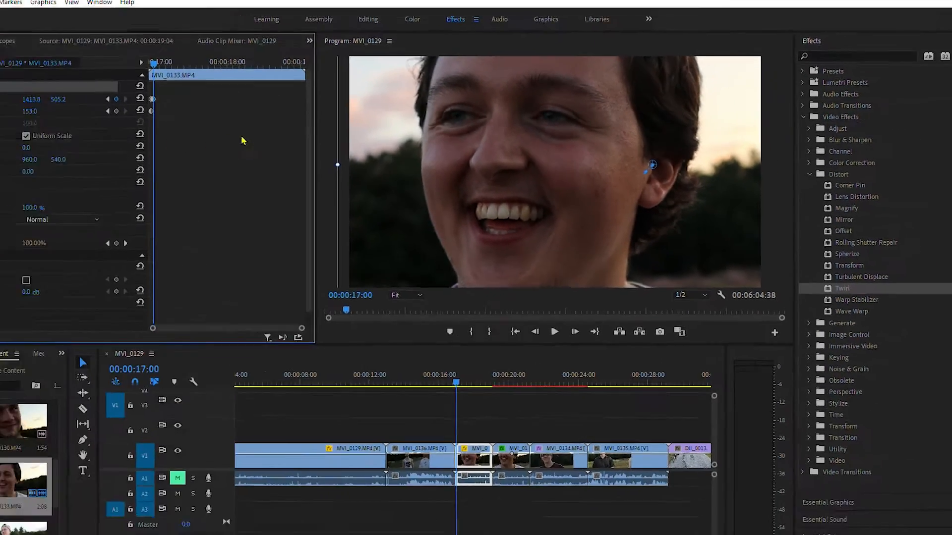
{"action": "key", "text": "Right"}
{"action": "key", "text": "Right"}
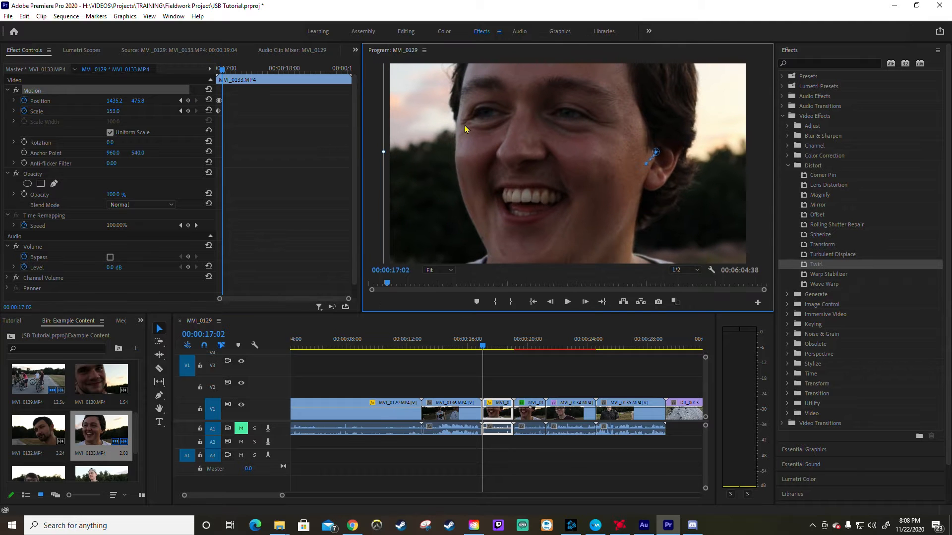
{"action": "key", "text": "Right"}
{"action": "key", "text": "Right"}
{"action": "mouse_move", "coordinate": [451, 132]}
{"action": "left_mouse_down"}
{"action": "mouse_move", "coordinate": [458, 138]}
{"action": "mouse_move", "coordinate": [453, 129]}
{"action": "left_mouse_up"}
{"action": "left_click", "coordinate": [286, 142]}
{"action": "key", "text": "Right"}
{"action": "key", "text": "Right"}
{"action": "left_click", "coordinate": [336, 134]}
{"action": "key", "text": "Right"}
{"action": "key", "text": "Right"}
{"action": "key", "text": "Right"}
{"action": "key", "text": "Right"}
{"action": "left_click", "coordinate": [335, 134]}
{"action": "key", "text": "Right"}
{"action": "key", "text": "Right"}
{"action": "key", "text": "Right"}
{"action": "key", "text": "Right"}
{"action": "key", "text": "Right"}
{"action": "key", "text": "Right"}
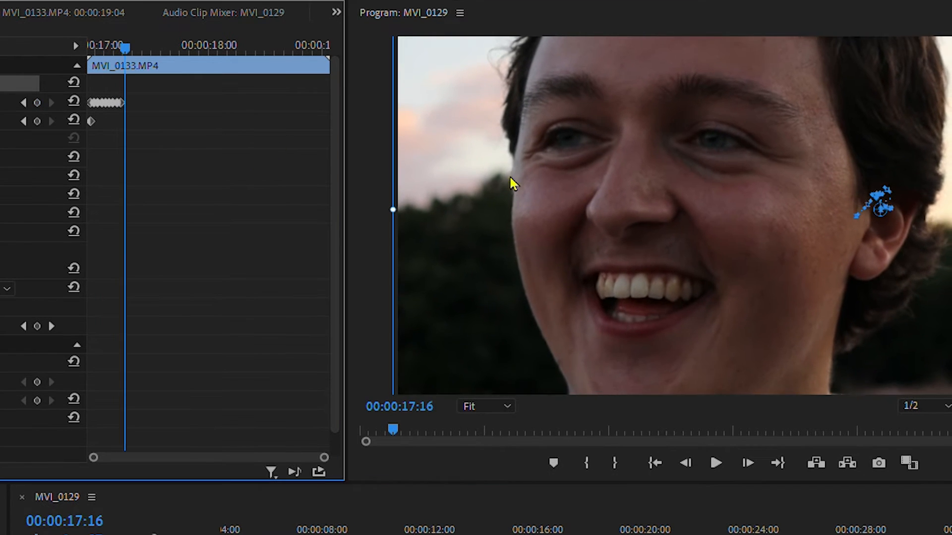
{"action": "left_click", "coordinate": [327, 212]}
{"action": "key", "text": "Right"}
{"action": "key", "text": "Right"}
{"action": "key", "text": "Right"}
{"action": "key", "text": "Right"}
{"action": "key", "text": "Right"}
{"action": "key", "text": "Right"}
{"action": "left_click_drag", "start_coordinate": [510, 177], "coordinate": [531, 180]}
{"action": "key", "text": "Right"}
{"action": "key", "text": "Right"}
{"action": "key", "text": "Right"}
{"action": "key", "text": "Right"}
{"action": "key", "text": "Right"}
{"action": "key", "text": "Right"}
{"action": "key", "text": "Right"}
{"action": "key", "text": "Right"}
{"action": "key", "text": "Right"}
{"action": "key", "text": "Right"}
{"action": "key", "text": "Right"}
{"action": "key", "text": "Right"}
{"action": "key", "text": "Right"}
{"action": "key", "text": "Right"}
{"action": "key", "text": "Right"}
{"action": "key", "text": "Right"}
{"action": "key", "text": "Right"}
{"action": "key", "text": "Right"}
{"action": "key", "text": "Right"}
{"action": "key", "text": "Right"}
{"action": "key", "text": "Right"}
{"action": "key", "text": "Right"}
{"action": "key", "text": "Right"}
{"action": "key", "text": "Right"}
{"action": "left_click", "coordinate": [237, 166]}
{"action": "key", "text": "Right"}
{"action": "key", "text": "Right"}
{"action": "key", "text": "Right"}
{"action": "key", "text": "Right"}
{"action": "key", "text": "Right"}
{"action": "key", "text": "Right"}
{"action": "key", "text": "Right"}
{"action": "key", "text": "Right"}
{"action": "key", "text": "Right"}
{"action": "key", "text": "Right"}
{"action": "key", "text": "Right"}
{"action": "key", "text": "Right"}
{"action": "key", "text": "Right"}
{"action": "key", "text": "Right"}
{"action": "key", "text": "Right"}
{"action": "key", "text": "Right"}
{"action": "key", "text": "Right"}
{"action": "key", "text": "Right"}
{"action": "key", "text": "Right"}
{"action": "key", "text": "Right"}
{"action": "key", "text": "Right"}
{"action": "key", "text": "Right"}
{"action": "key", "text": "Right"}
{"action": "key", "text": "Right"}
{"action": "key", "text": "Right"}
{"action": "key", "text": "Right"}
{"action": "key", "text": "Right"}
{"action": "key", "text": "Right"}
{"action": "key", "text": "Right"}
{"action": "key", "text": "Right"}
{"action": "key", "text": "Right"}
{"action": "key", "text": "Right"}
{"action": "key", "text": "Right"}
{"action": "key", "text": "Right"}
{"action": "key", "text": "Right"}
{"action": "key", "text": "Right"}
{"action": "key", "text": "Right"}
{"action": "key", "text": "Right"}
{"action": "key", "text": "Right"}
{"action": "key", "text": "Right"}
{"action": "left_click", "coordinate": [210, 175]}
{"action": "key", "text": "Right"}
{"action": "key", "text": "Right"}
{"action": "key", "text": "Right"}
{"action": "key", "text": "Right"}
{"action": "key", "text": "Right"}
{"action": "key", "text": "Right"}
{"action": "key", "text": "Right"}
{"action": "key", "text": "Right"}
{"action": "key", "text": "Right"}
{"action": "key", "text": "Right"}
{"action": "key", "text": "Right"}
{"action": "key", "text": "Right"}
{"action": "key", "text": "Right"}
{"action": "key", "text": "Right"}
{"action": "key", "text": "Right"}
{"action": "key", "text": "Right"}
{"action": "key", "text": "Right"}
{"action": "key", "text": "Right"}
{"action": "key", "text": "Right"}
{"action": "key", "text": "Right"}
{"action": "key", "text": "Right"}
{"action": "key", "text": "Right"}
{"action": "key", "text": "Right"}
{"action": "key", "text": "Right"}
{"action": "key", "text": "Right"}
{"action": "key", "text": "Right"}
{"action": "key", "text": "Right"}
{"action": "key", "text": "Right"}
{"action": "key", "text": "Right"}
{"action": "left_click", "coordinate": [223, 179]}
{"action": "key", "text": "Right"}
{"action": "key", "text": "Right"}
{"action": "key", "text": "Right"}
{"action": "key", "text": "Right"}
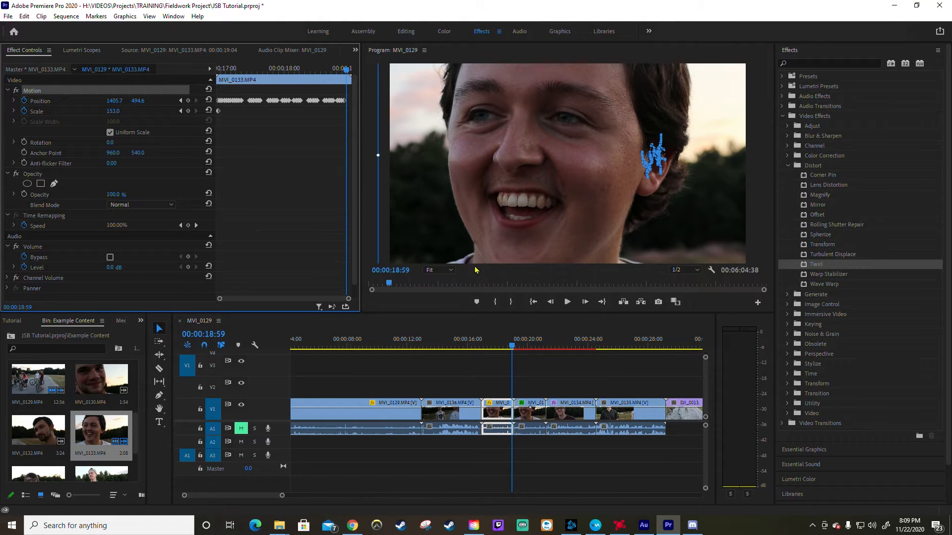
Step: Play back the position animation from the start of the MVI_0133 clip
{"action": "left_click_drag", "start_coordinate": [514, 345], "coordinate": [486, 355]}
{"action": "key", "text": "space"}
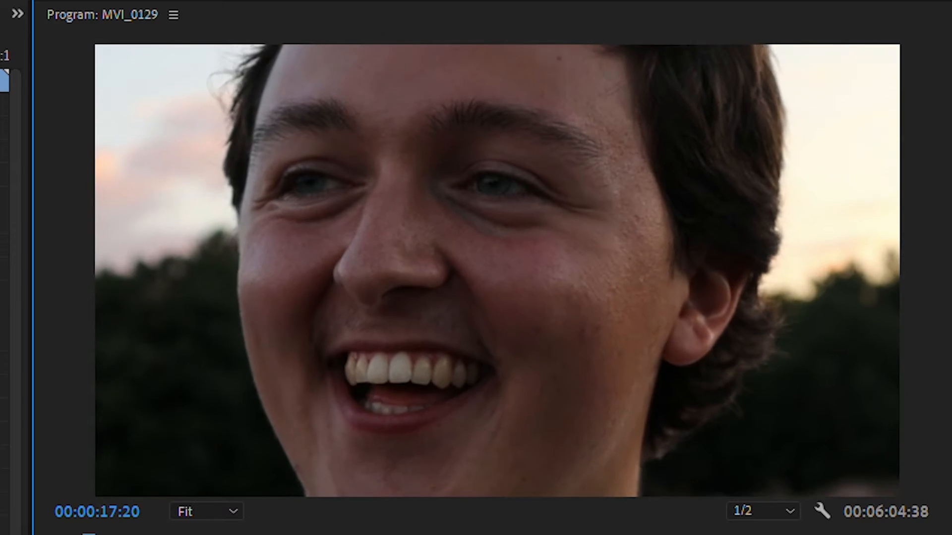
{"action": "left_click", "coordinate": [568, 303]}
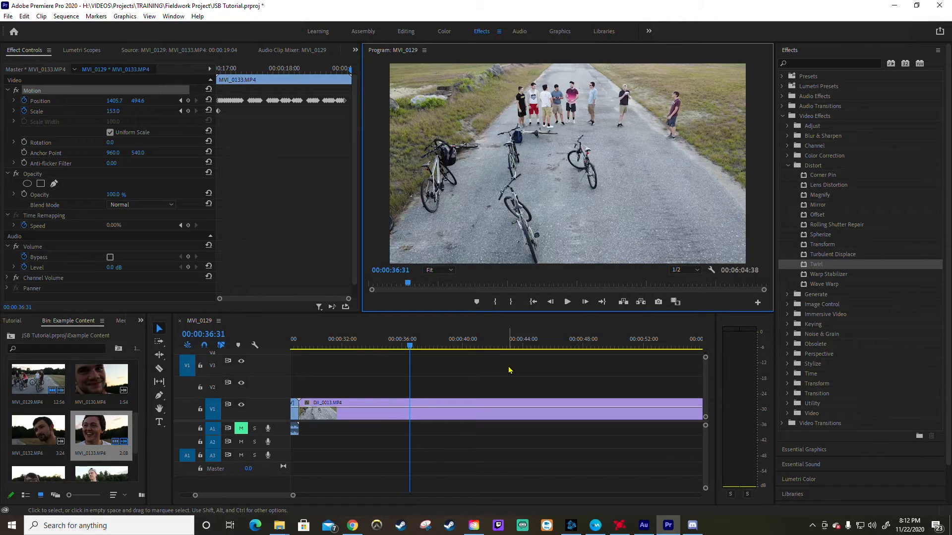
Step: Delete the long DJI_0013 clip from the end of the sequence
{"action": "mouse_move", "coordinate": [247, 497]}
{"action": "left_mouse_down"}
{"action": "mouse_move", "coordinate": [229, 497]}
{"action": "mouse_move", "coordinate": [254, 497]}
{"action": "left_mouse_up"}
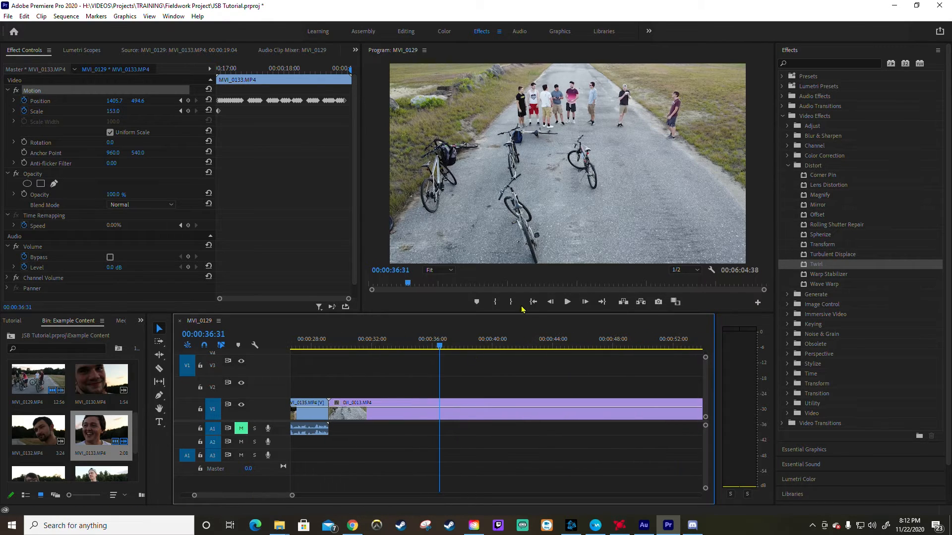
{"action": "left_click", "coordinate": [480, 408]}
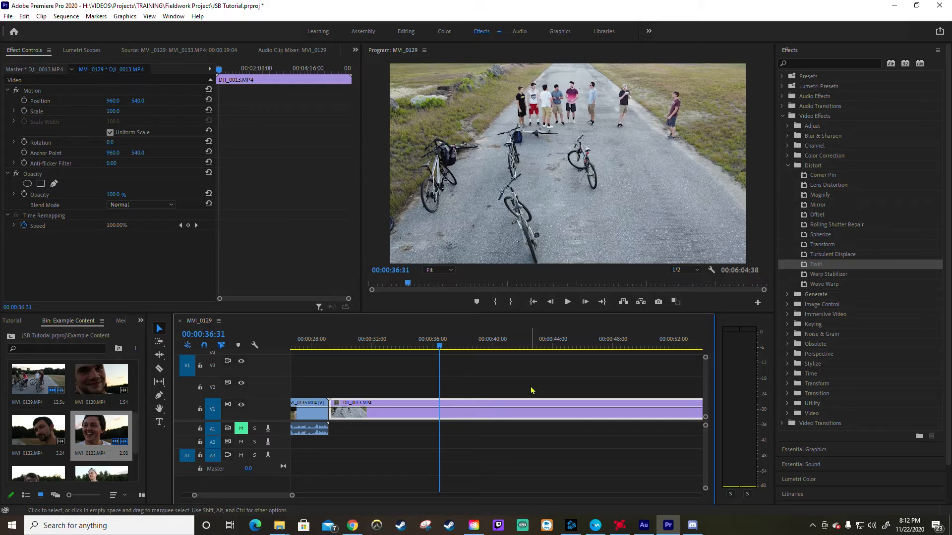
{"action": "key", "text": "Delete"}
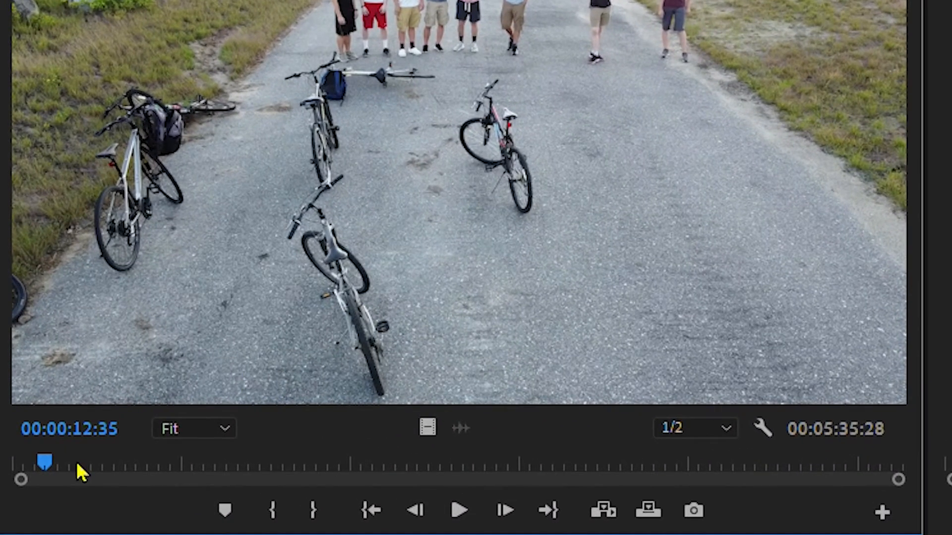
Step: Mark an in point at 00:00:12:35 and an out point at 00:00:40:11 in the DJI_0013 source footage
{"action": "key", "text": "i"}
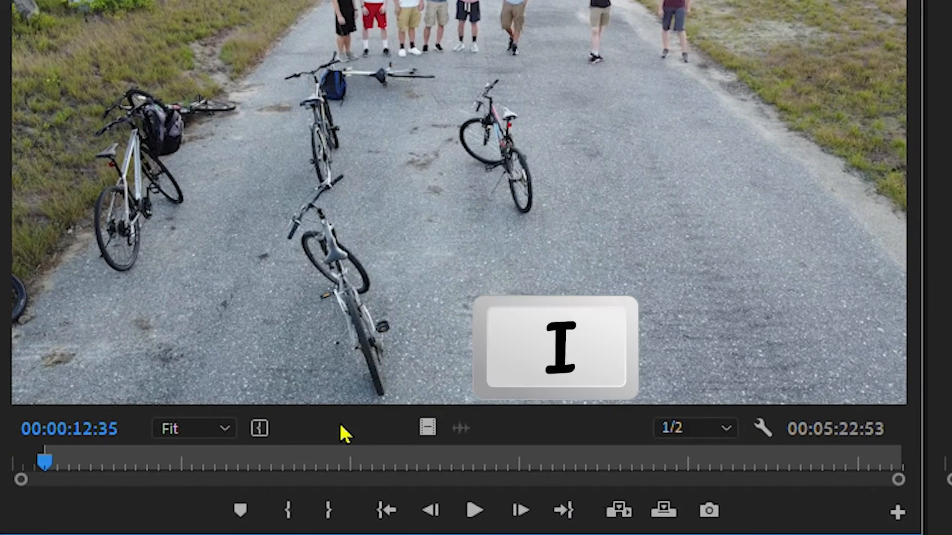
{"action": "left_click_drag", "start_coordinate": [50, 464], "coordinate": [120, 465]}
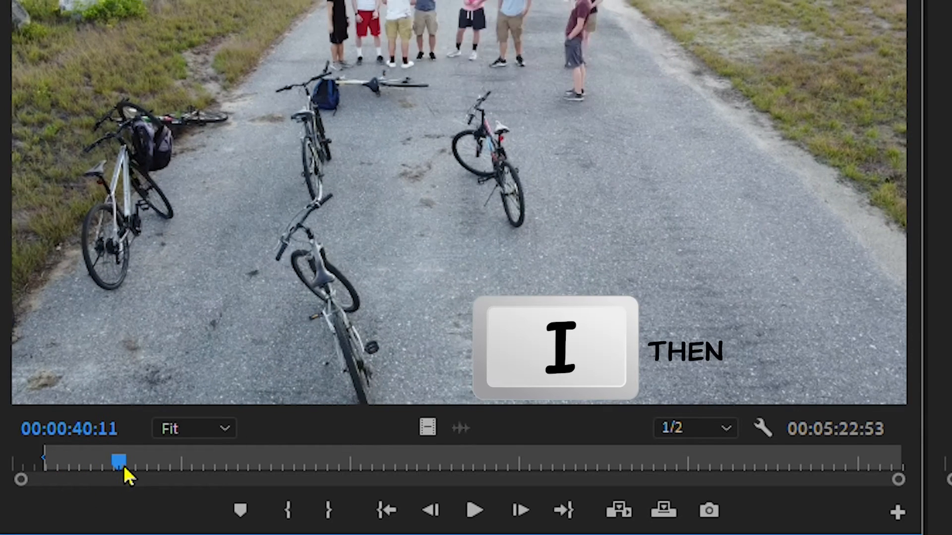
{"action": "key", "text": "o"}
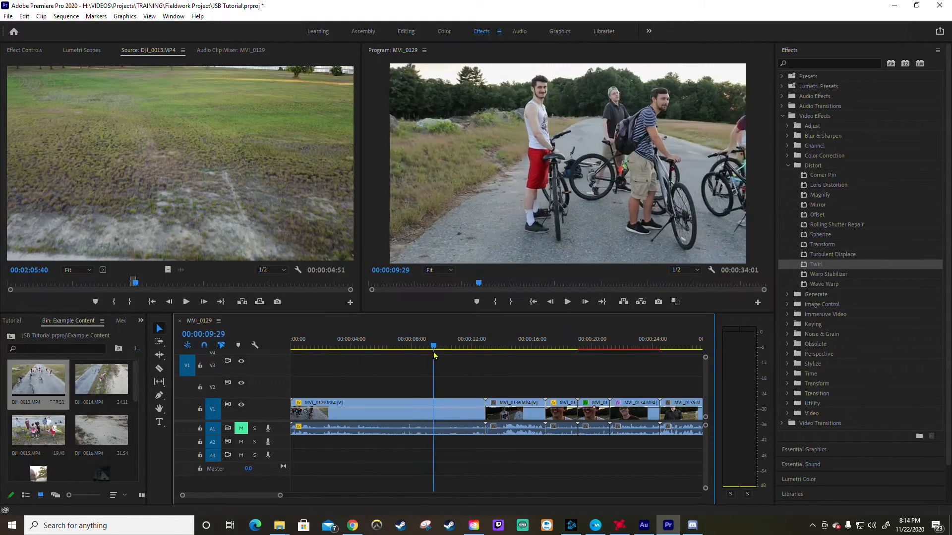
Step: Split the first clip, MVI_0129, at 00:00:08:21 with the Razor tool and return to the Selection tool
{"action": "key", "text": "space"}
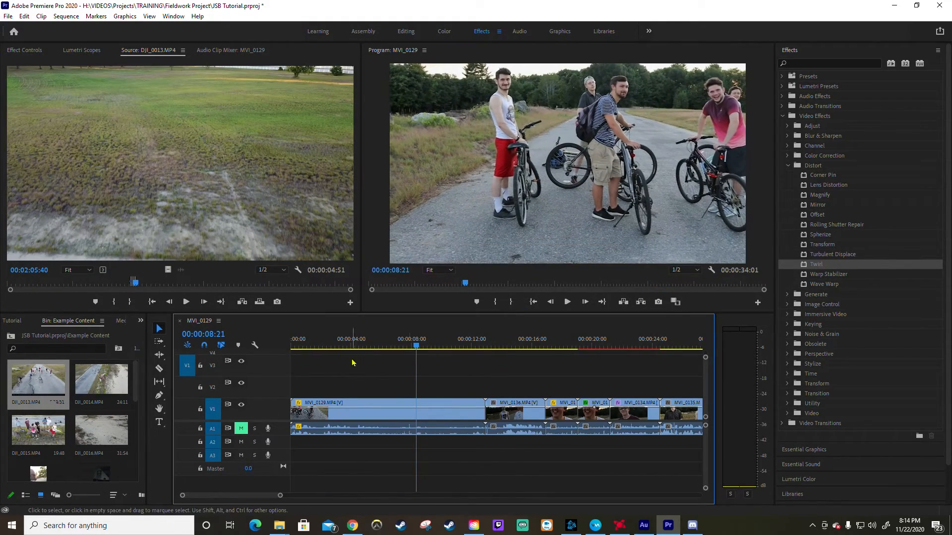
{"action": "left_click", "coordinate": [159, 369]}
{"action": "key", "text": "ctrl+k"}
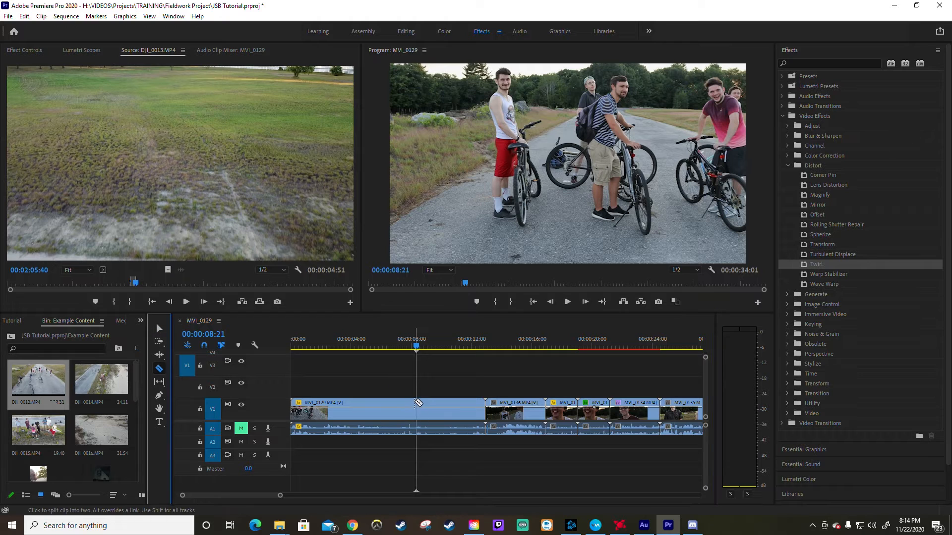
{"action": "left_click", "coordinate": [159, 328]}
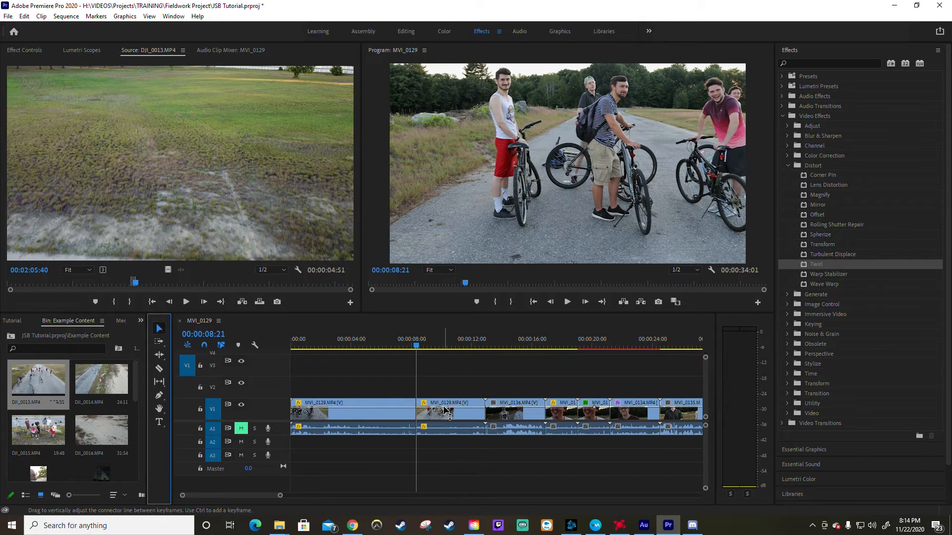
Step: Delete the second part of the split MVI_0129 clip and ripple delete the gap before MVI_0136
{"action": "left_click", "coordinate": [446, 409]}
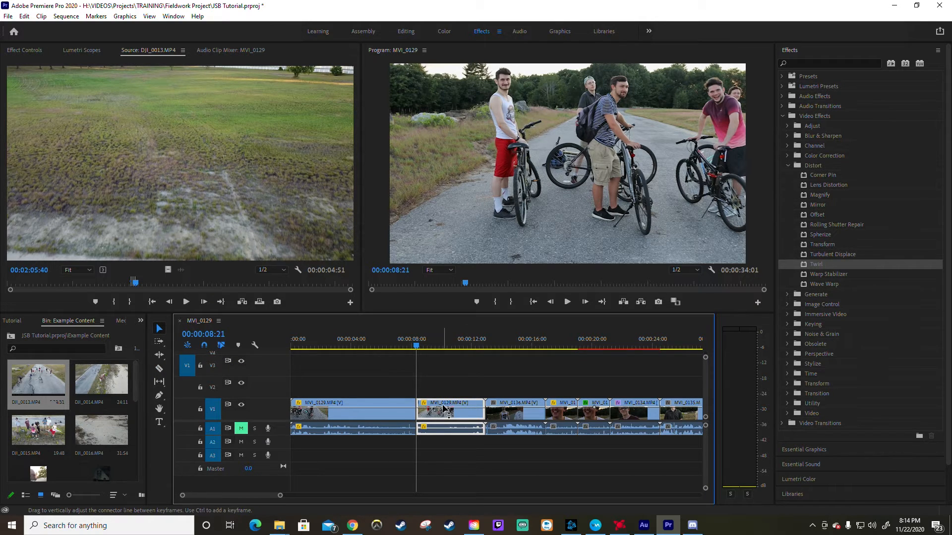
{"action": "key", "text": "Delete"}
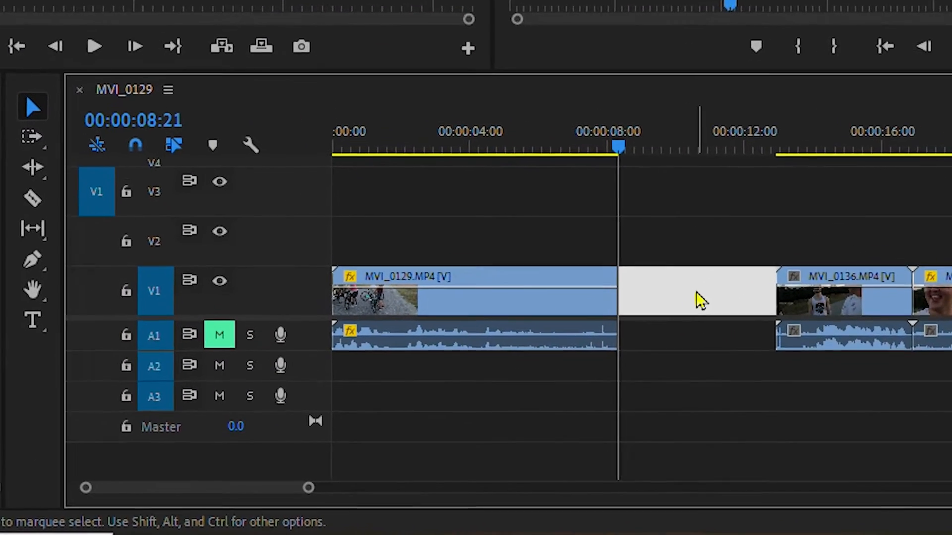
{"action": "right_click", "coordinate": [698, 297]}
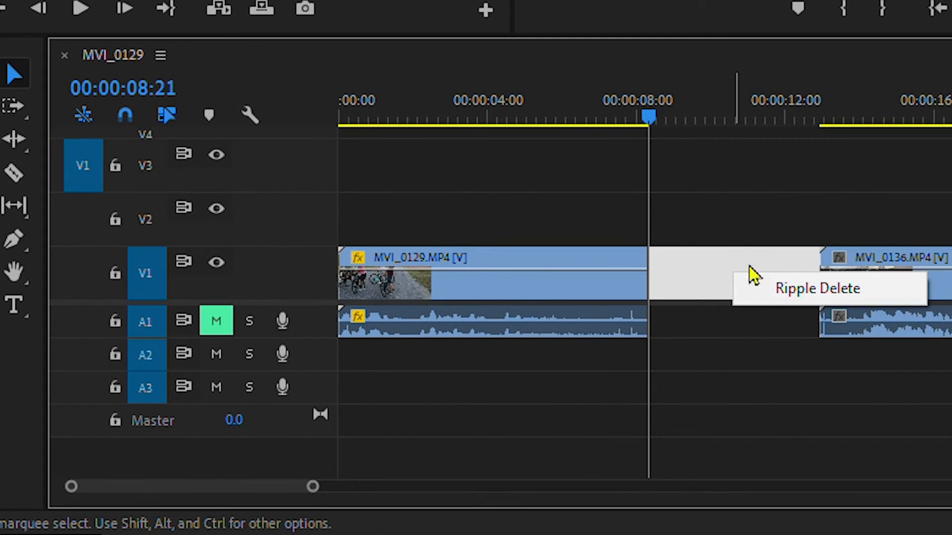
{"action": "left_click", "coordinate": [775, 293]}
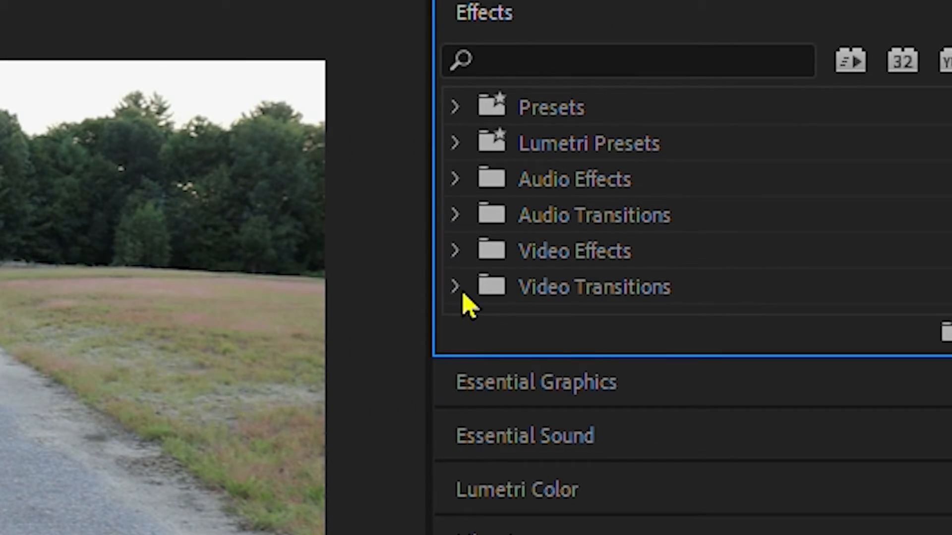
Step: Apply a Cross Dissolve video transition to the start of the MVI_0129 clip and play the sequence from the beginning
{"action": "left_click", "coordinate": [455, 288]}
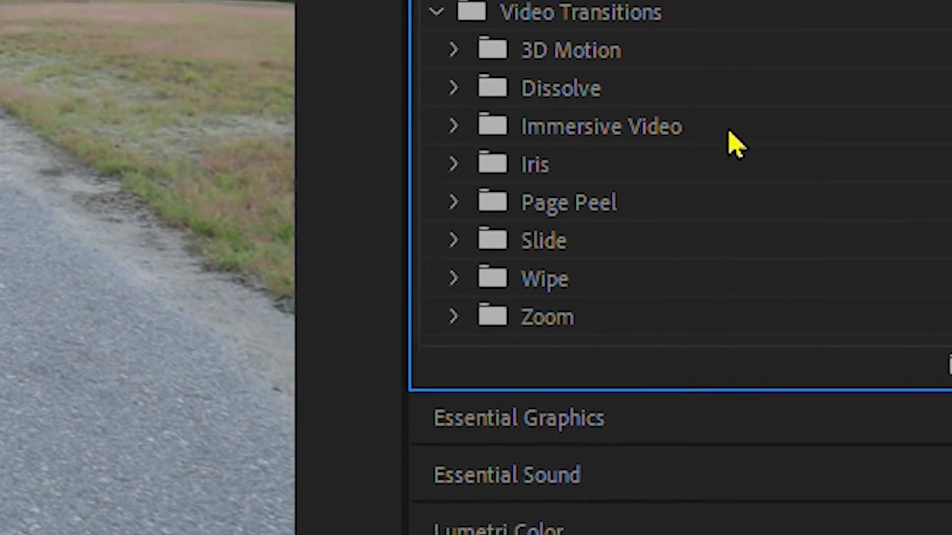
{"action": "left_click", "coordinate": [403, 113]}
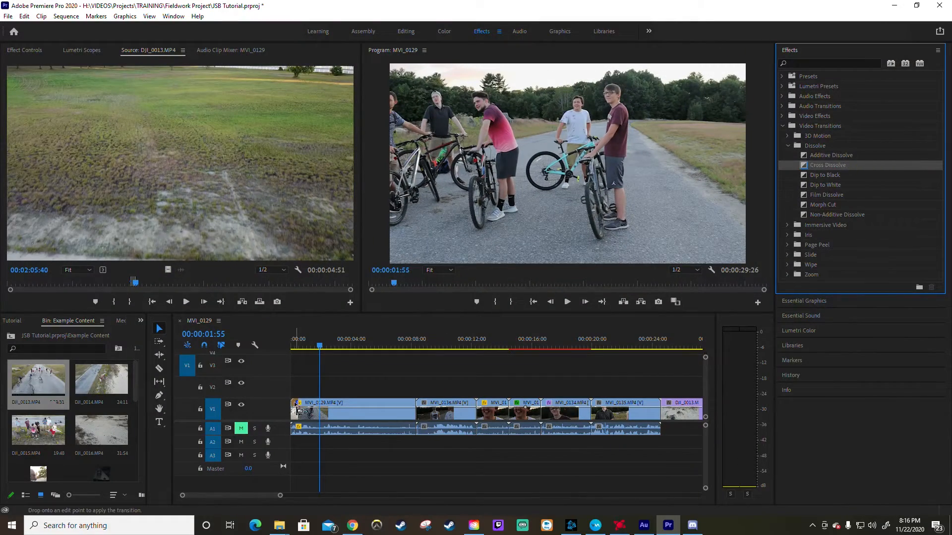
{"action": "left_click_drag", "start_coordinate": [324, 347], "coordinate": [292, 347]}
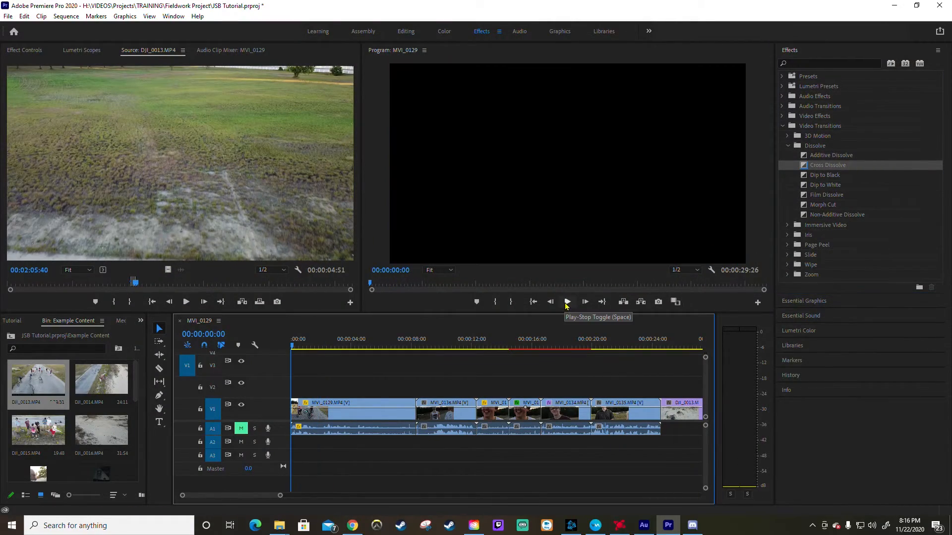
{"action": "left_click", "coordinate": [567, 303]}
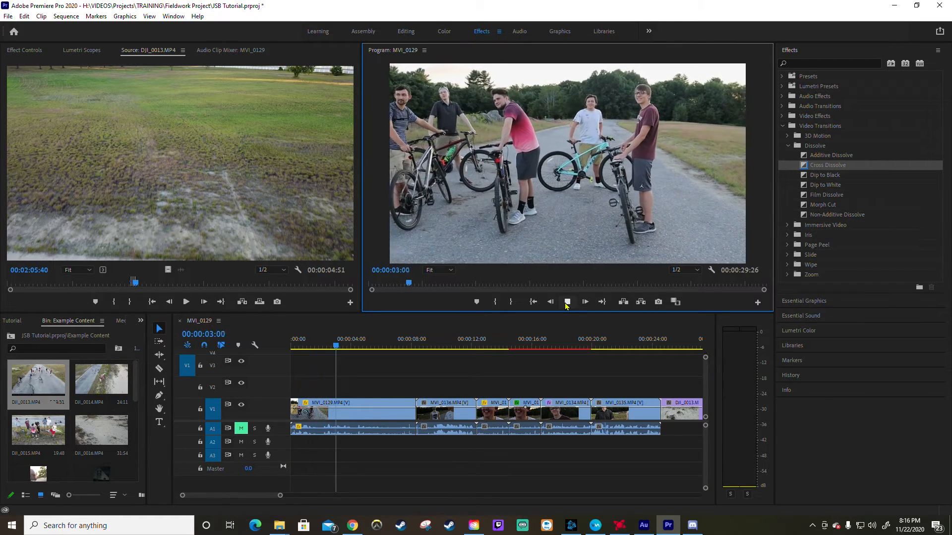
{"action": "left_click", "coordinate": [566, 303]}
Step: Add Cross Dissolve transitions at the cuts between the remaining clips on V1
{"action": "left_click_drag", "start_coordinate": [826, 170], "coordinate": [451, 400]}
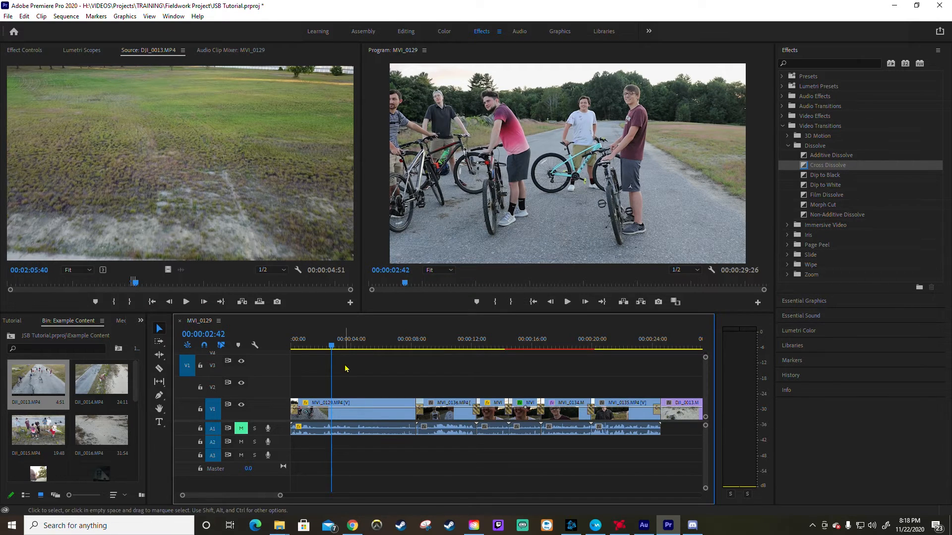
Step: Shift the Cross Dissolve between MVI_0129 and MVI_0136 earlier so it starts before the cut, and play it back
{"action": "left_click_drag", "start_coordinate": [337, 348], "coordinate": [406, 347]}
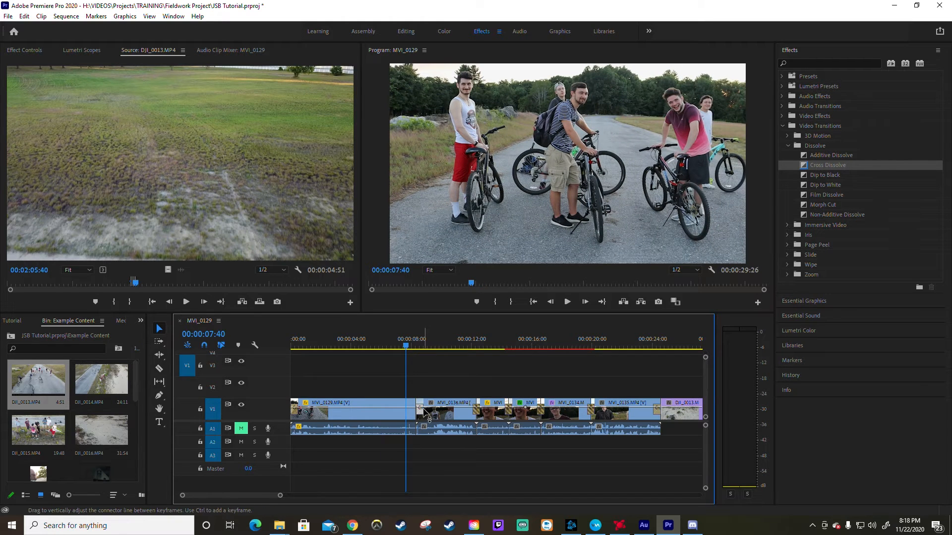
{"action": "left_click", "coordinate": [416, 347]}
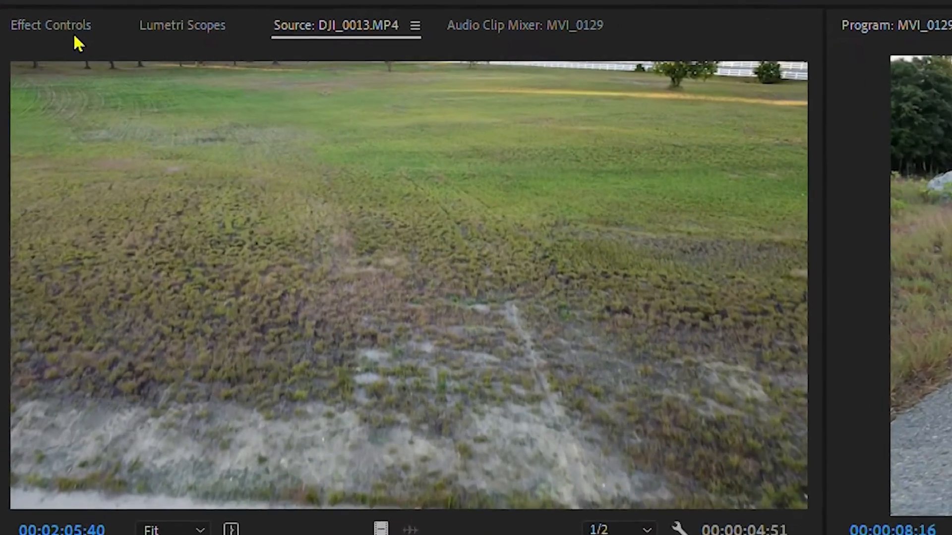
{"action": "left_click", "coordinate": [35, 54]}
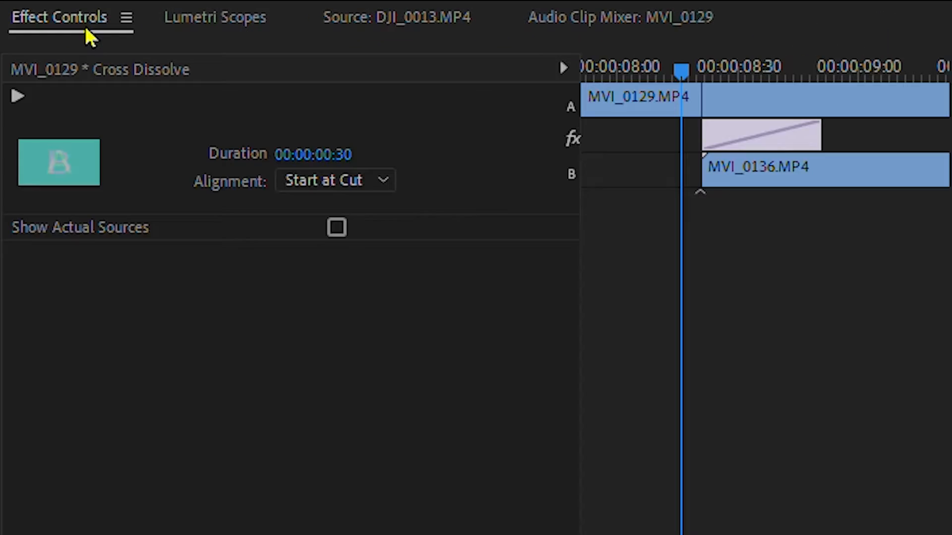
{"action": "left_click_drag", "start_coordinate": [763, 138], "coordinate": [697, 149]}
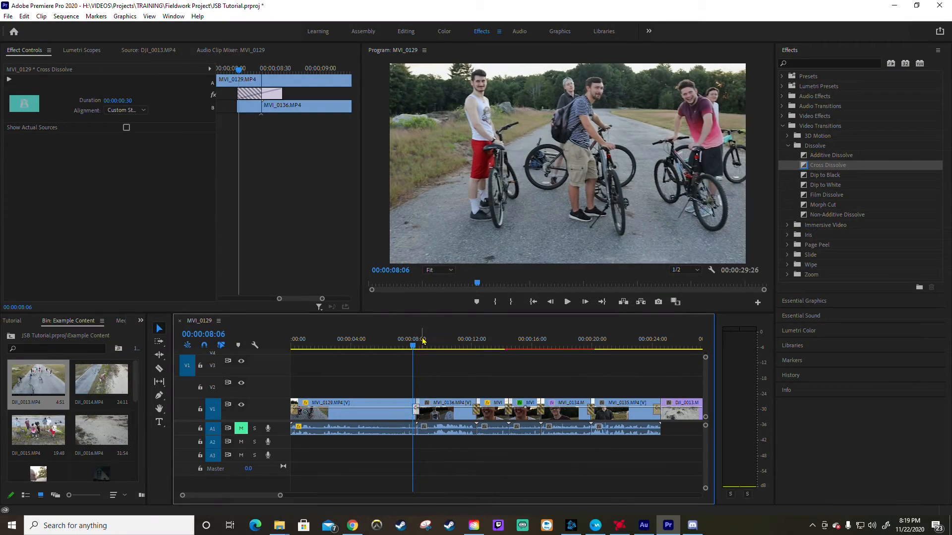
{"action": "key", "text": "space"}
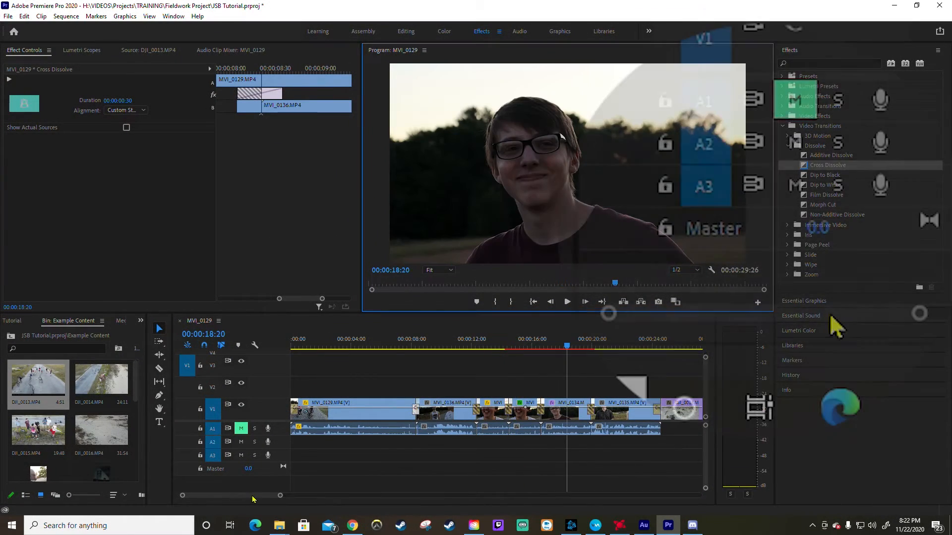
Step: Mark the sequence's out point just past the end of the DJI_0013 clip on V1
{"action": "left_click_drag", "start_coordinate": [250, 495], "coordinate": [254, 495]}
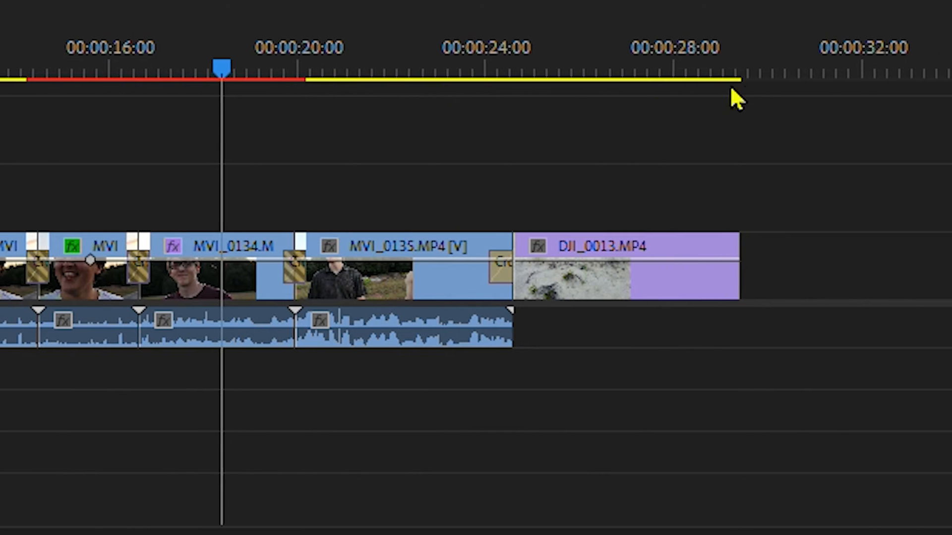
{"action": "left_click", "coordinate": [824, 74]}
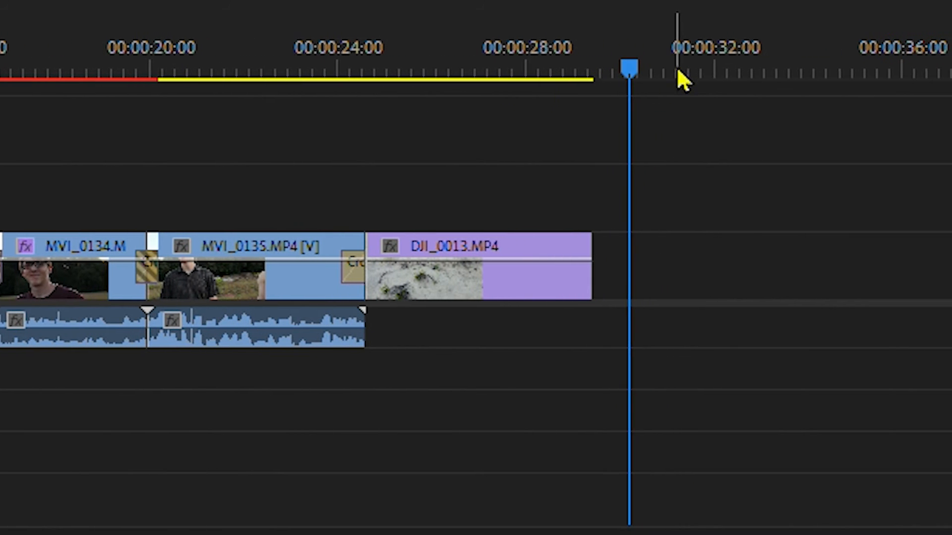
{"action": "key", "text": "o"}
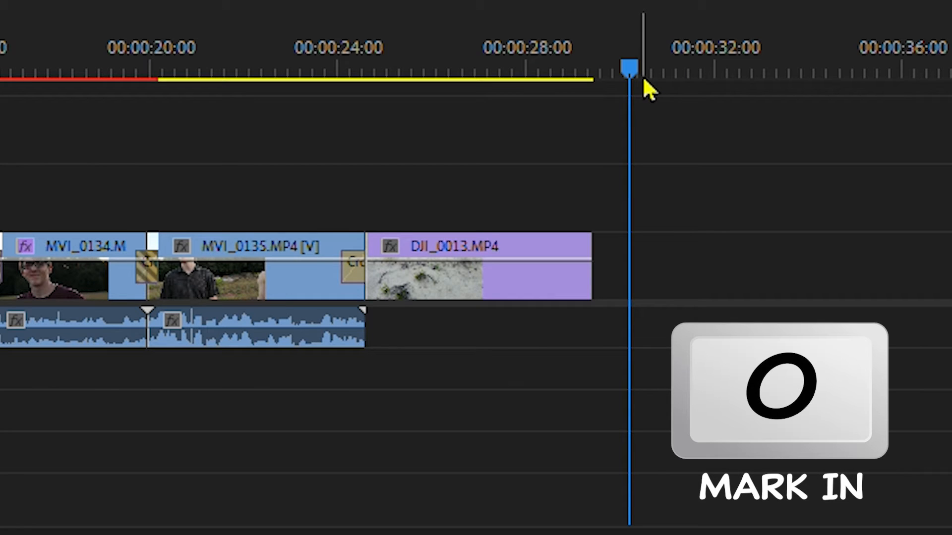
{"action": "key", "text": "o"}
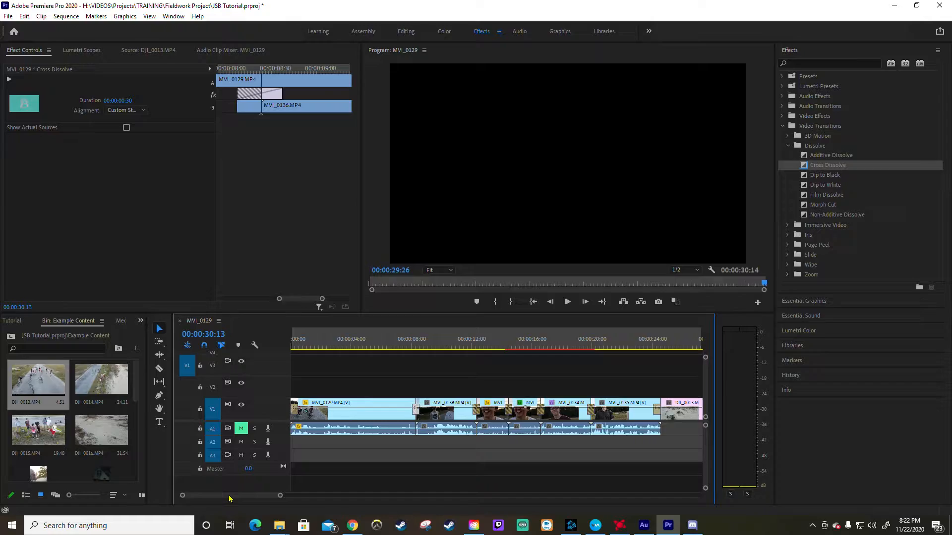
{"action": "left_click_drag", "start_coordinate": [233, 495], "coordinate": [242, 502]}
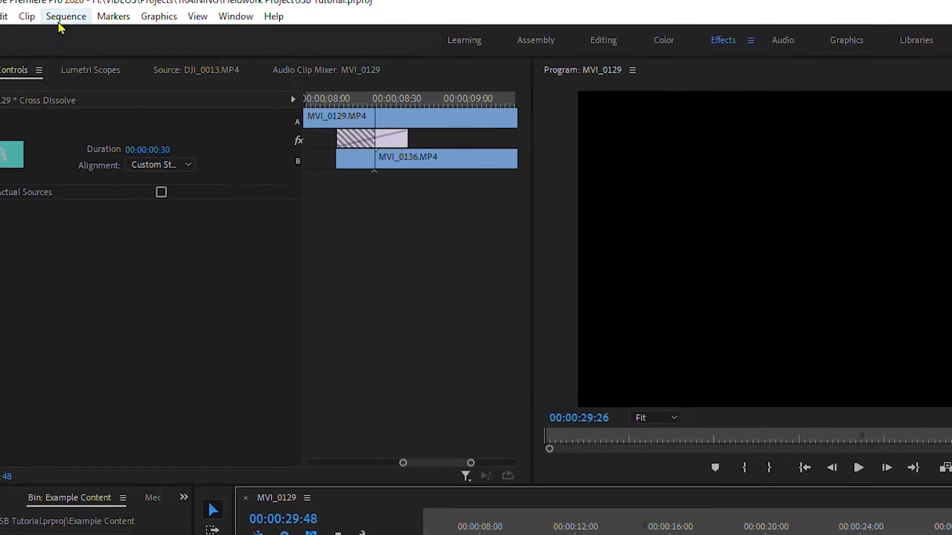
Step: Render the sequence between its in and out points and place the playhead at about 00:00:03:27 in the MVI_0129 clip
{"action": "left_click", "coordinate": [65, 16]}
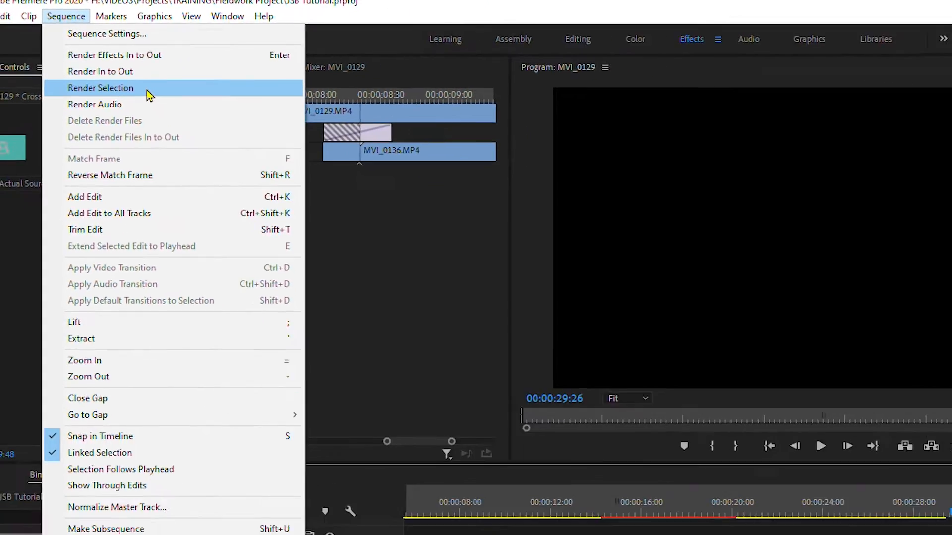
{"action": "left_click", "coordinate": [222, 158]}
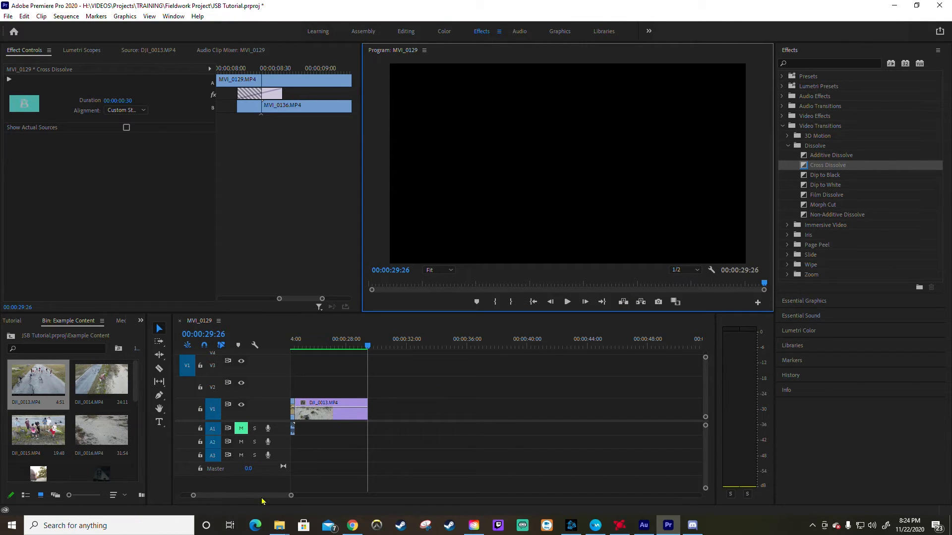
{"action": "scroll", "coordinate": [258, 498], "scroll_direction": "left", "scroll_amount": 5}
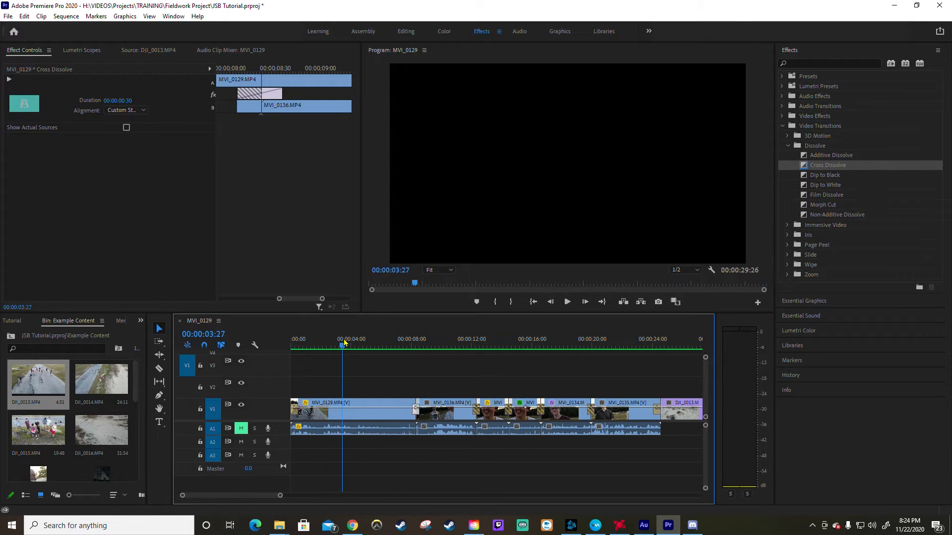
{"action": "left_click", "coordinate": [343, 344]}
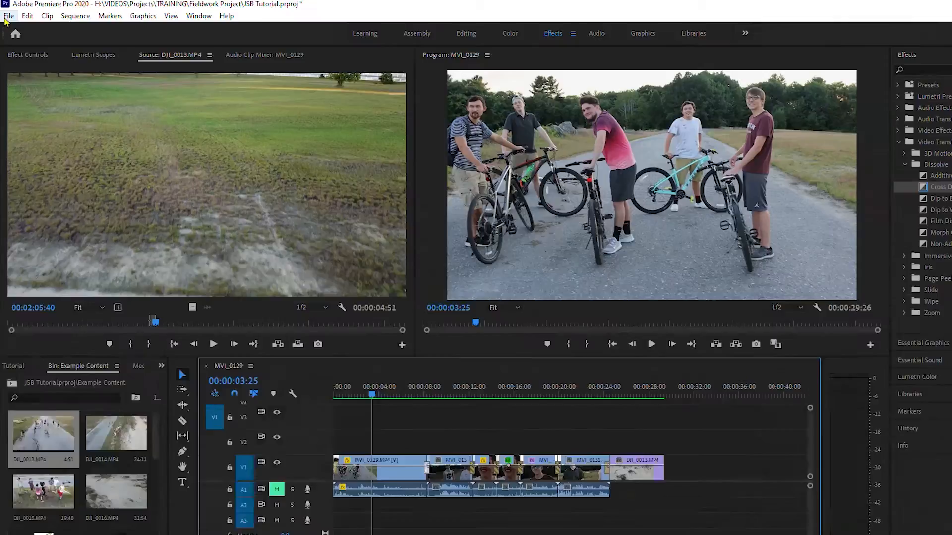
Step: Save the project and open the media export settings for the MVI_0129 sequence
{"action": "left_click", "coordinate": [8, 16]}
{"action": "left_click", "coordinate": [22, 151]}
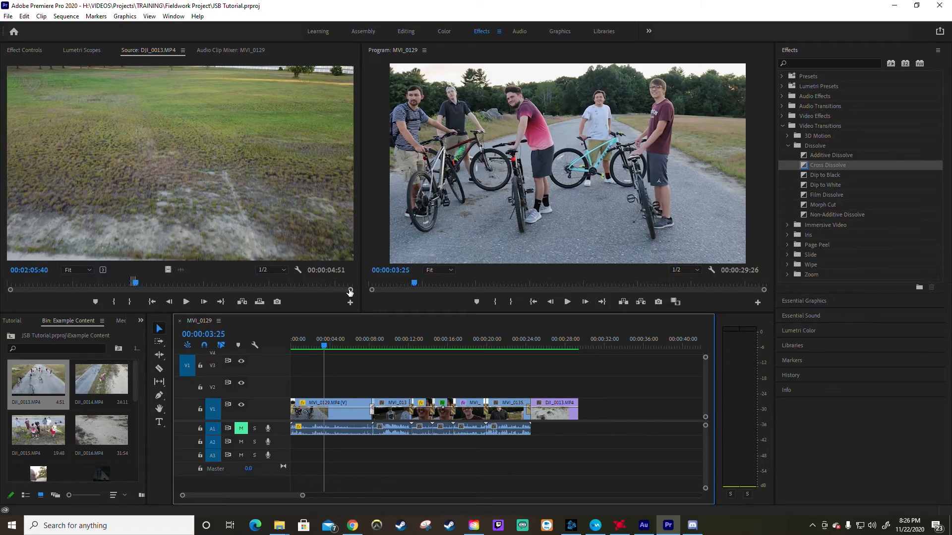
{"action": "left_click", "coordinate": [8, 16]}
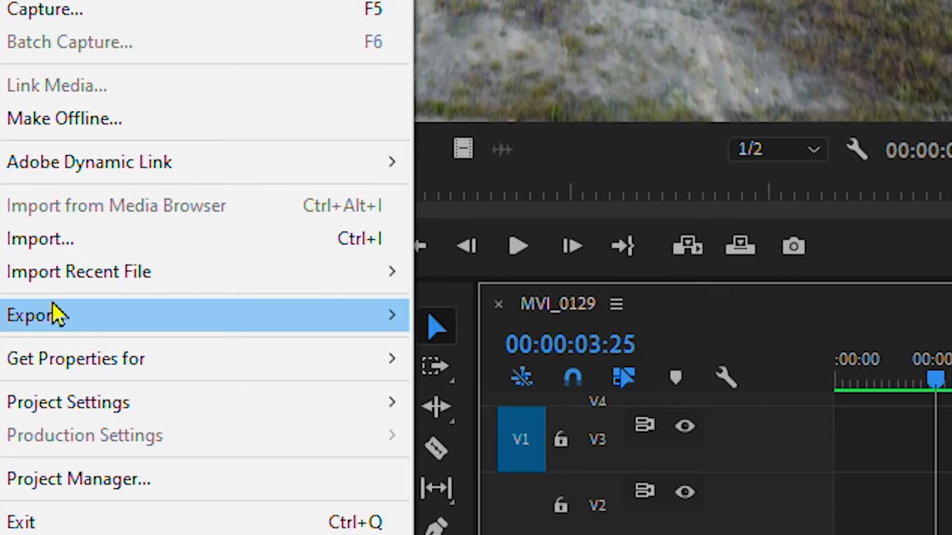
{"action": "mouse_move", "coordinate": [410, 317]}
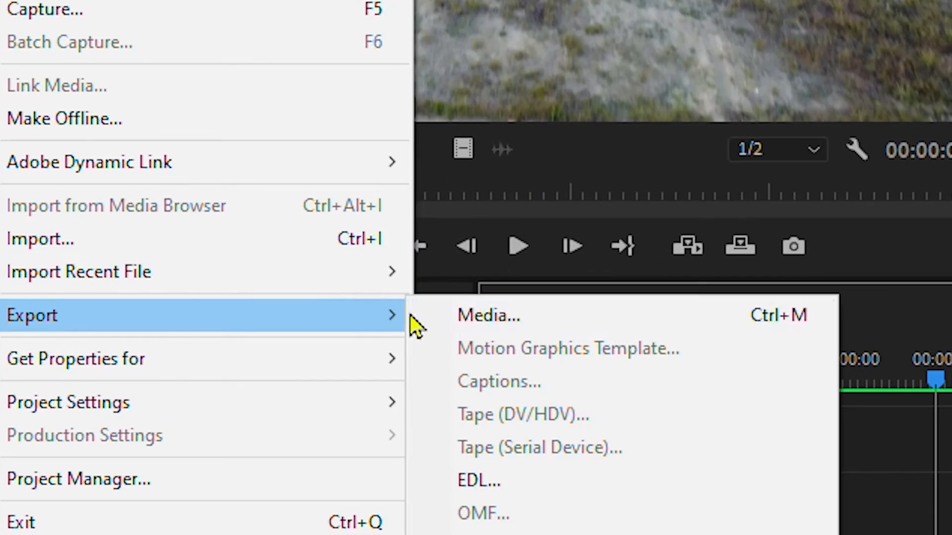
{"action": "left_click", "coordinate": [677, 317]}
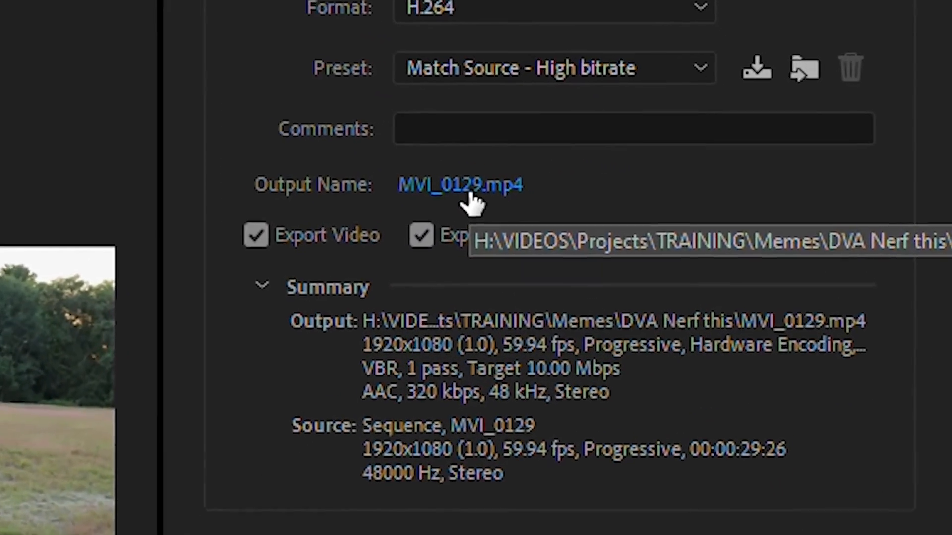
Step: Choose the Premiere Tutorial folder under VIDEOS, Projects, TRAINING, Fieldwork Project on drive H: as the export location
{"action": "left_click", "coordinate": [516, 191]}
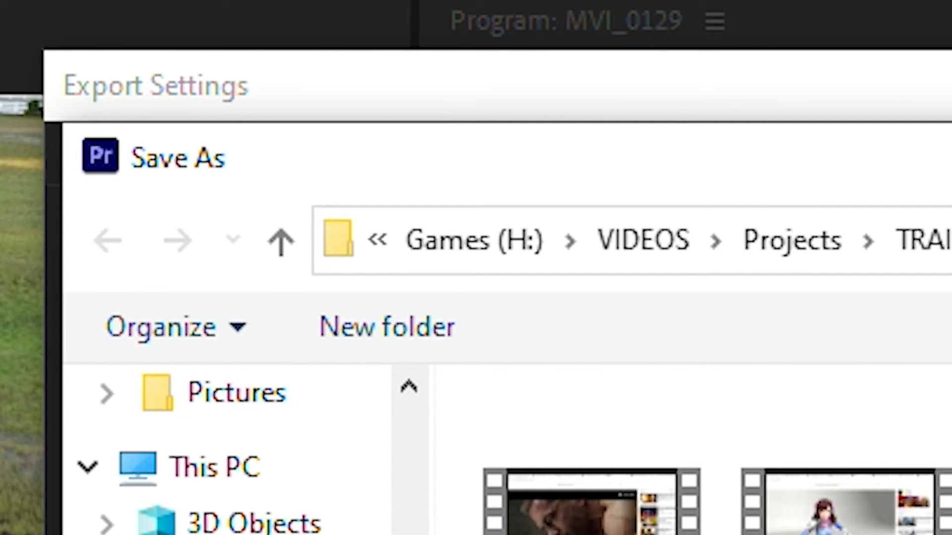
{"action": "left_click", "coordinate": [79, 504]}
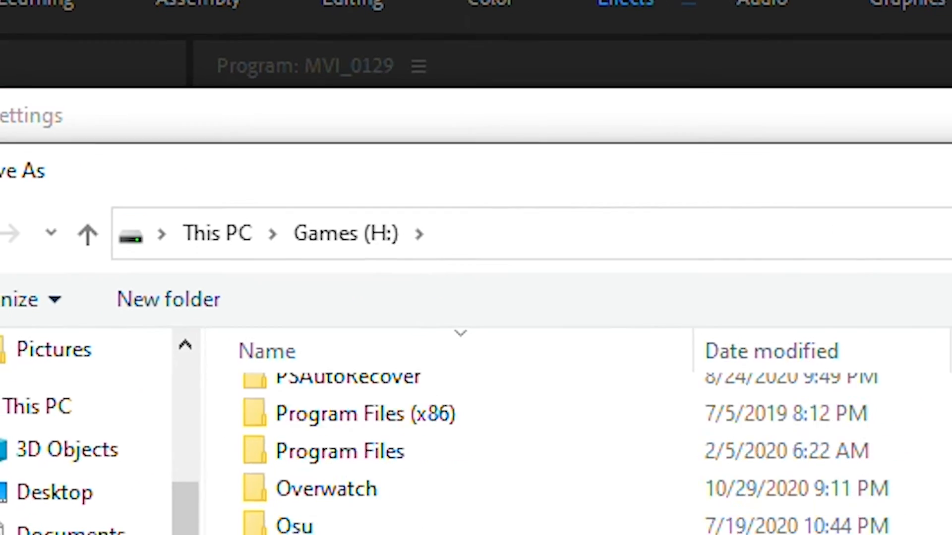
{"action": "double_click", "coordinate": [342, 408]}
{"action": "double_click", "coordinate": [286, 348]}
{"action": "double_click", "coordinate": [293, 364]}
{"action": "double_click", "coordinate": [937, 331]}
{"action": "double_click", "coordinate": [317, 403]}
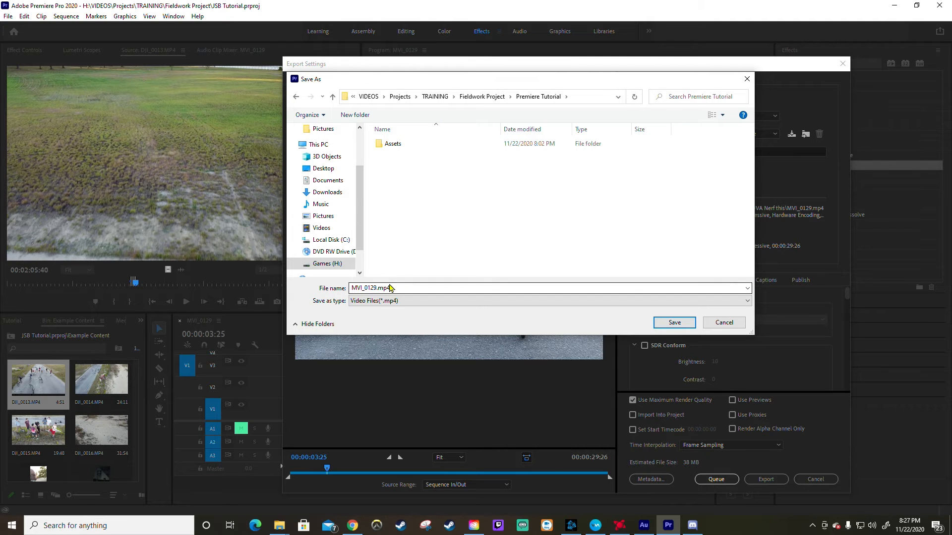
Step: Name the output file "tutorial fun with friends.mp4" and save the output name
{"action": "double_click", "coordinate": [374, 289]}
{"action": "double_click", "coordinate": [376, 289]}
{"action": "type", "text": "tutora"}
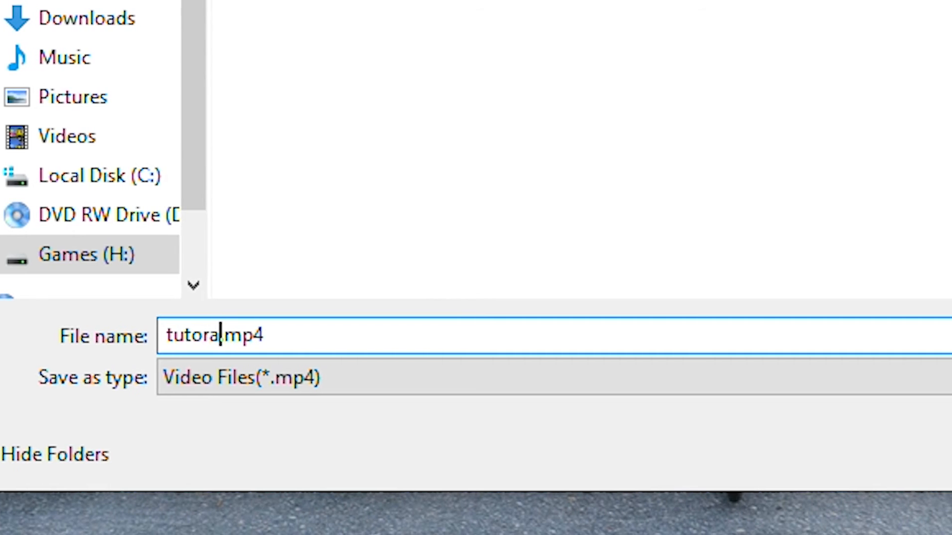
{"action": "key", "text": "BackSpace"}
{"action": "type", "text": "ial fun "}
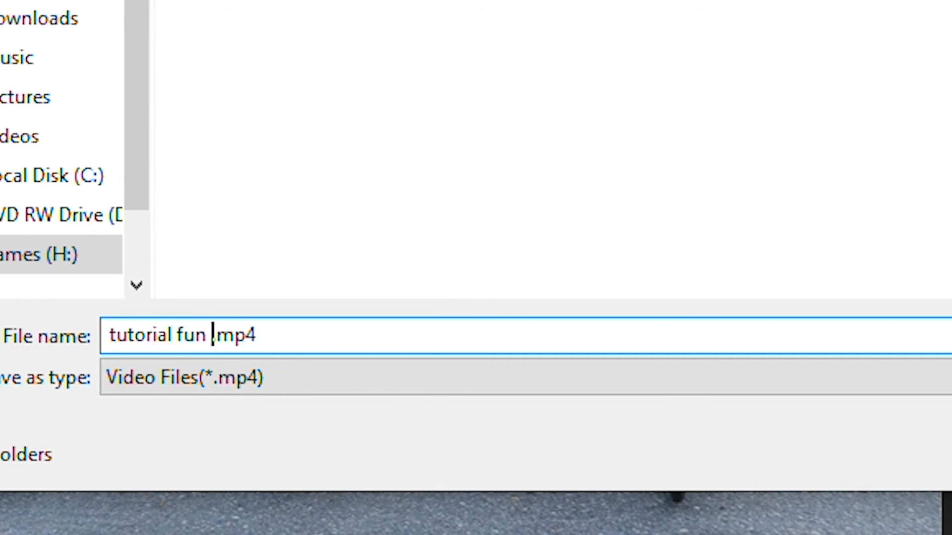
{"action": "type", "text": "with fri"}
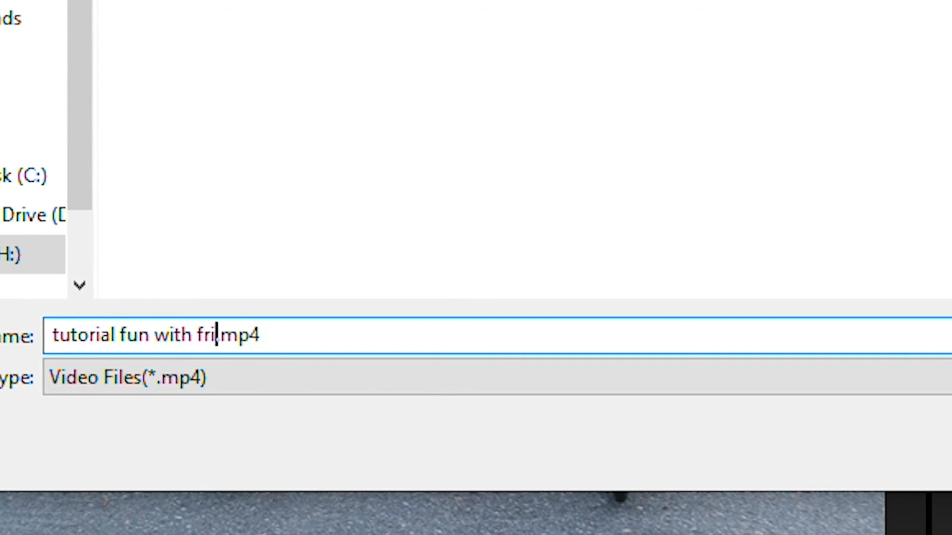
{"action": "type", "text": "ends"}
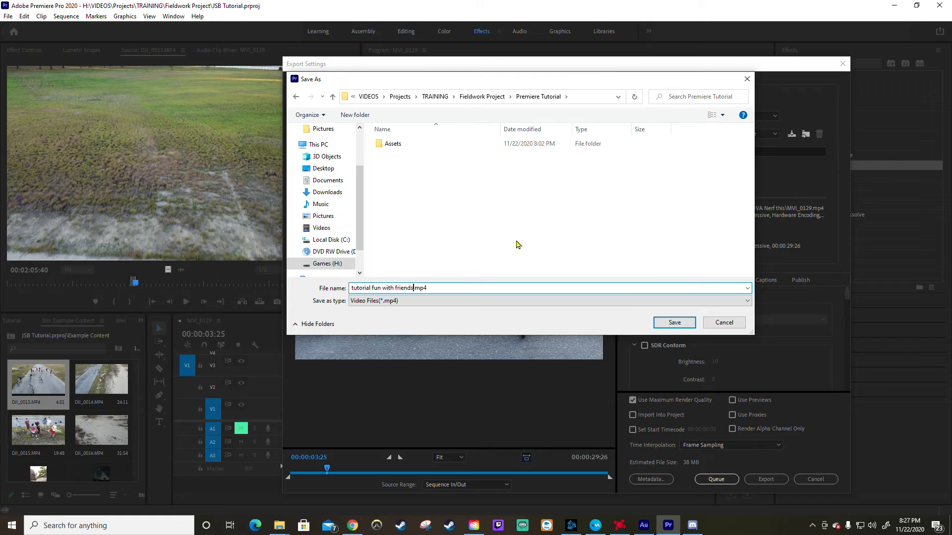
{"action": "left_click", "coordinate": [679, 327]}
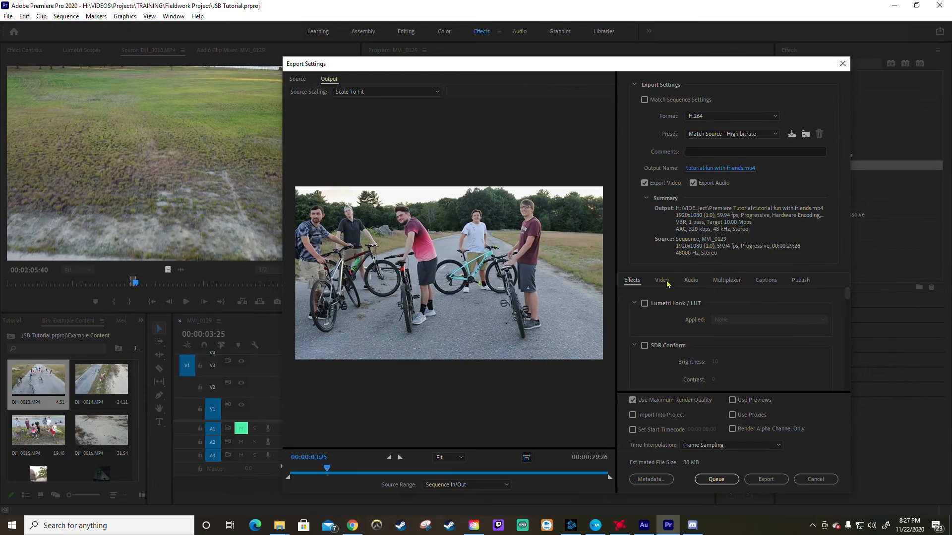
Step: Review the video and encoding settings, and export the sequence as H.264 with the Match Source - High bitrate preset
{"action": "left_click", "coordinate": [662, 281]}
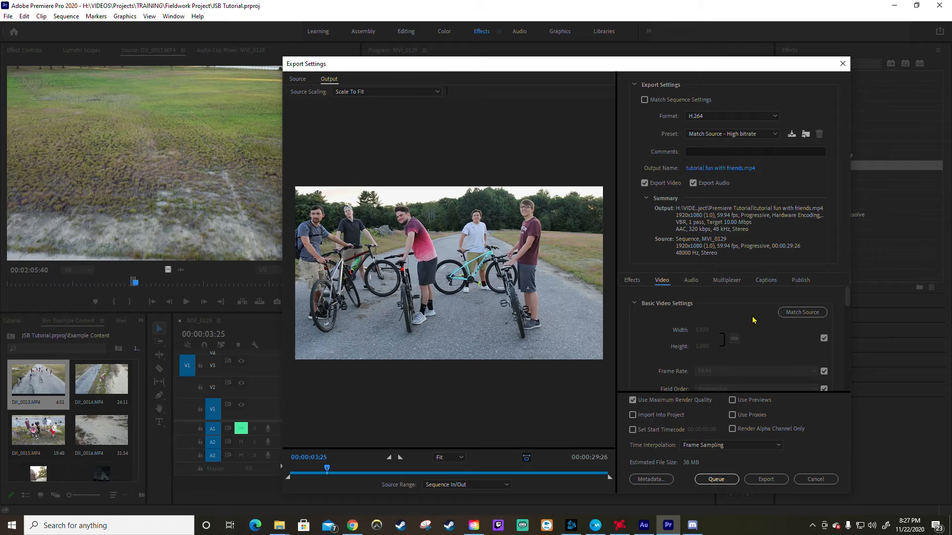
{"action": "scroll", "coordinate": [754, 320], "scroll_direction": "down", "scroll_amount": 1}
{"action": "scroll", "coordinate": [753, 319], "scroll_direction": "down", "scroll_amount": 2}
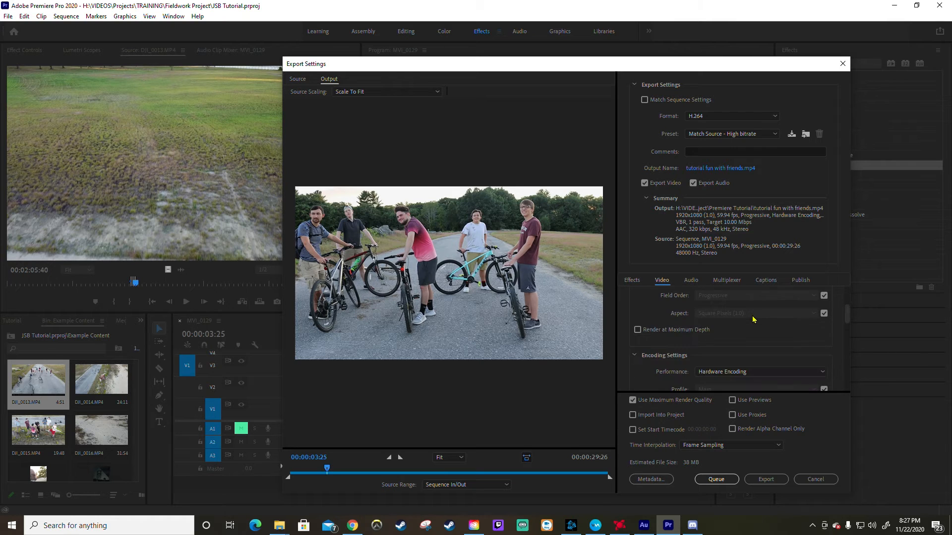
{"action": "scroll", "coordinate": [753, 319], "scroll_direction": "down", "scroll_amount": 1}
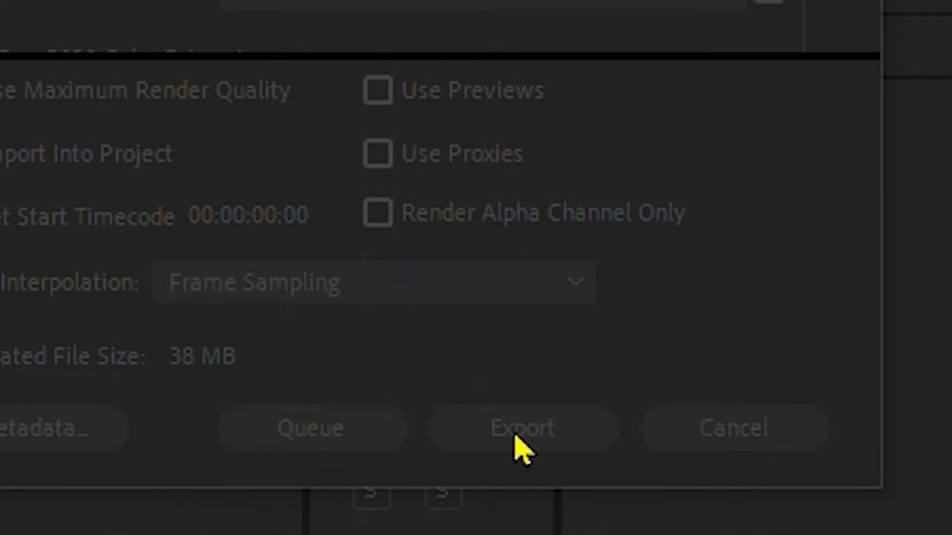
{"action": "left_click", "coordinate": [516, 443]}
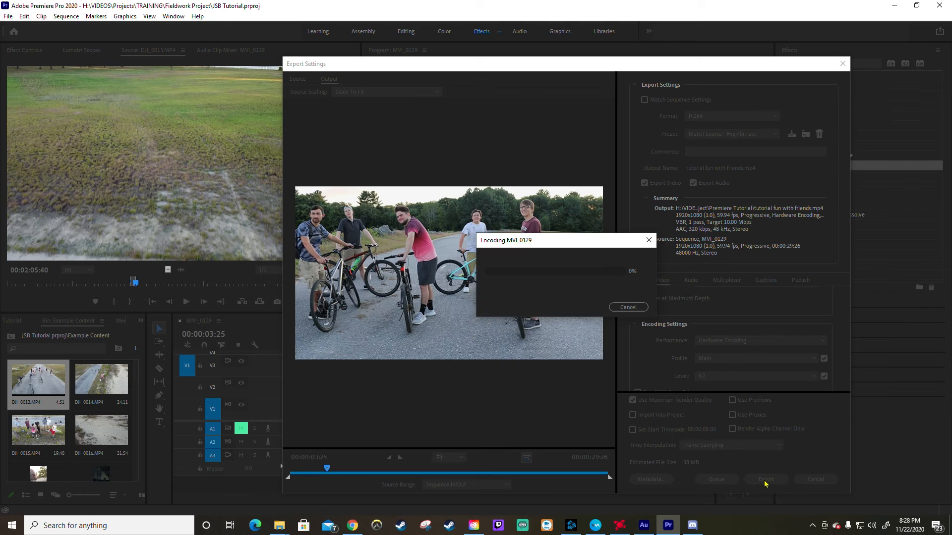